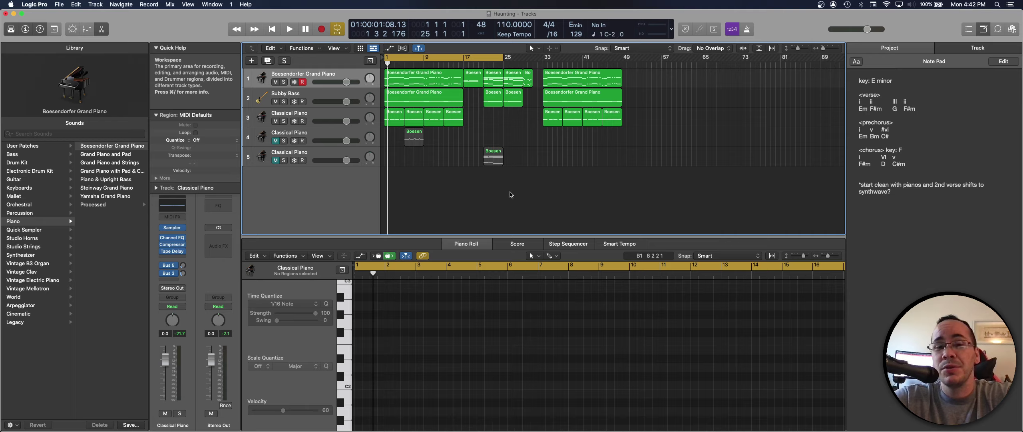
Play the arrangement from the beginning through to bar 24, then stop playback
key("space")
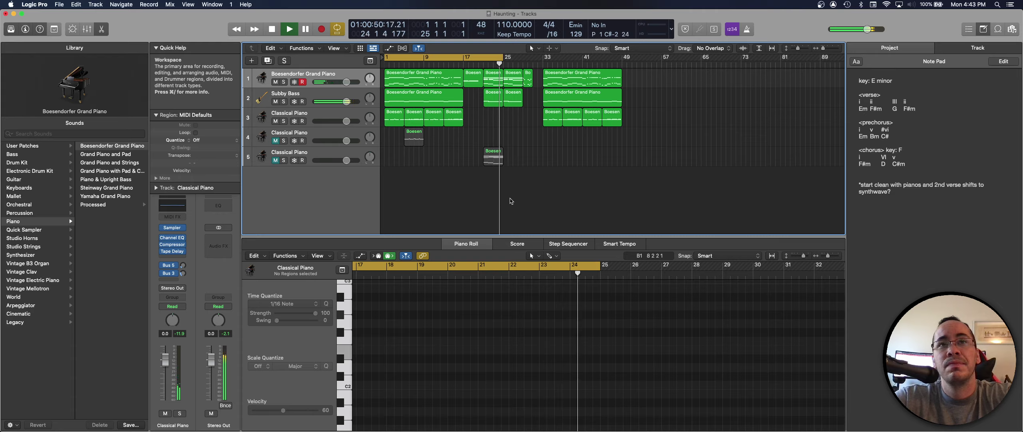
key("space")
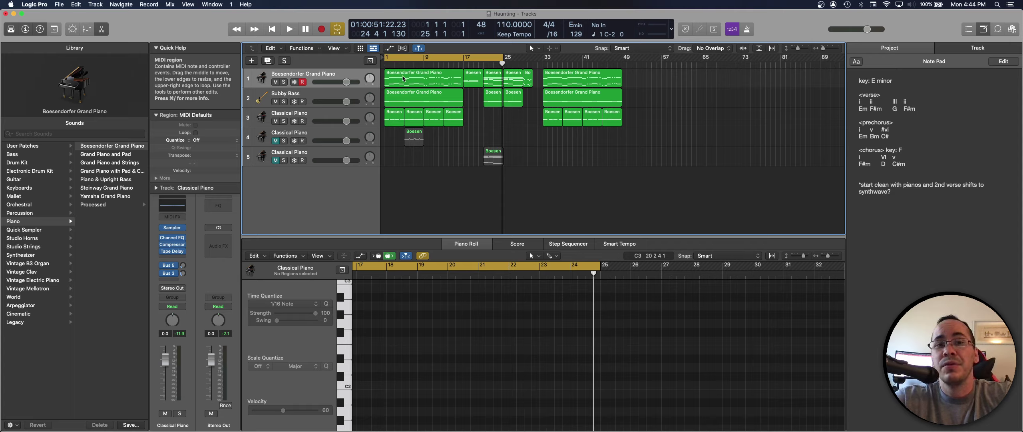
Open the first Boesendorfer Grand Piano region of track 1 in the piano roll to examine its left-hand notes
left_click(449, 87)
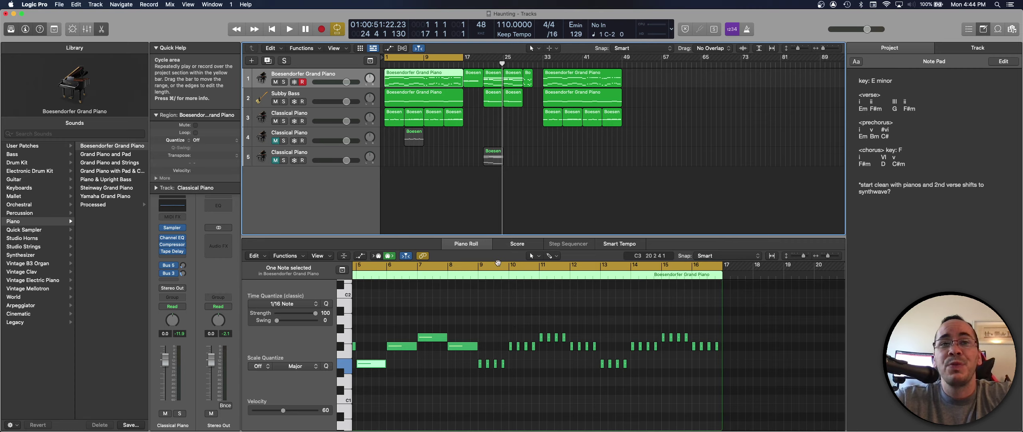
scroll(447, 348, "down", 3)
scroll(447, 347, "down", 3)
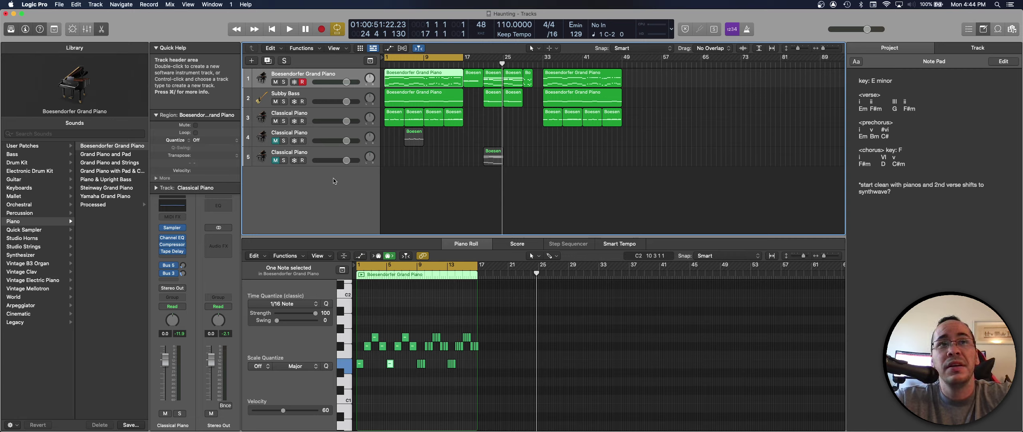
Solo the Boesendorfer Grand Piano track and listen to its verse part up to about bar 13
key("s")
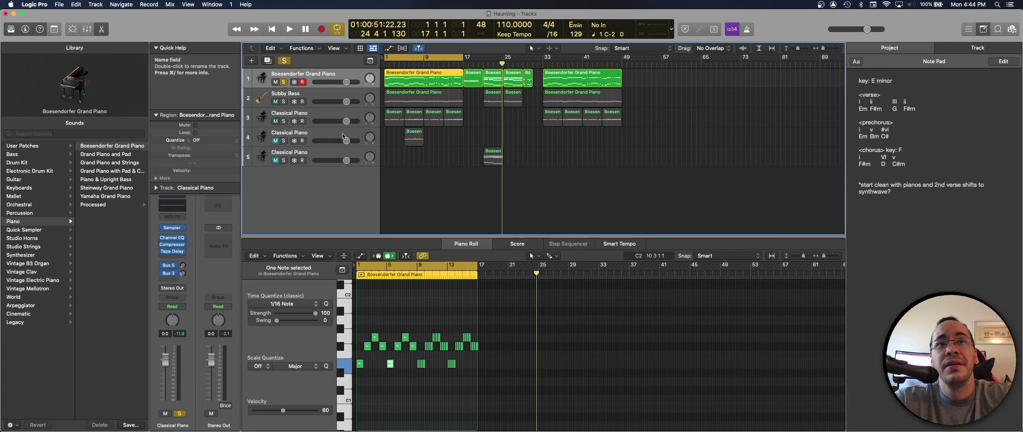
key("space")
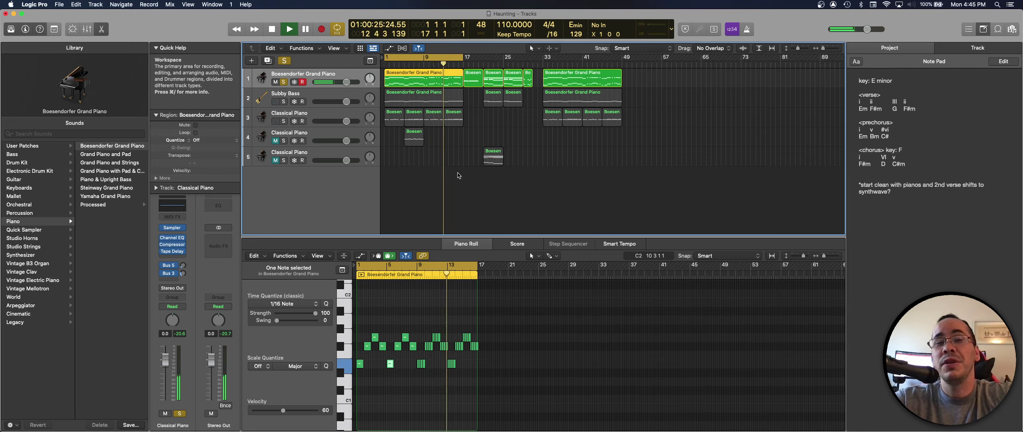
key("space")
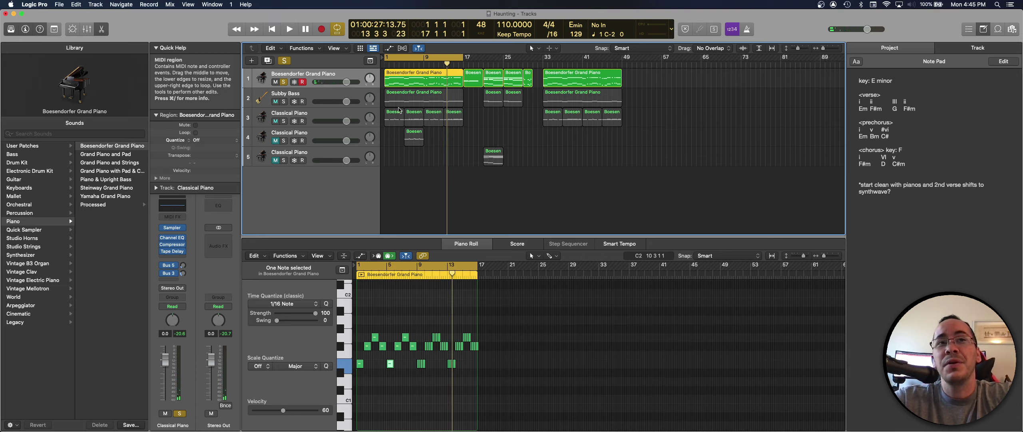
Solo the Classical Piano on track 3 as well and replay the verse from the beginning
key("Return")
key("space")
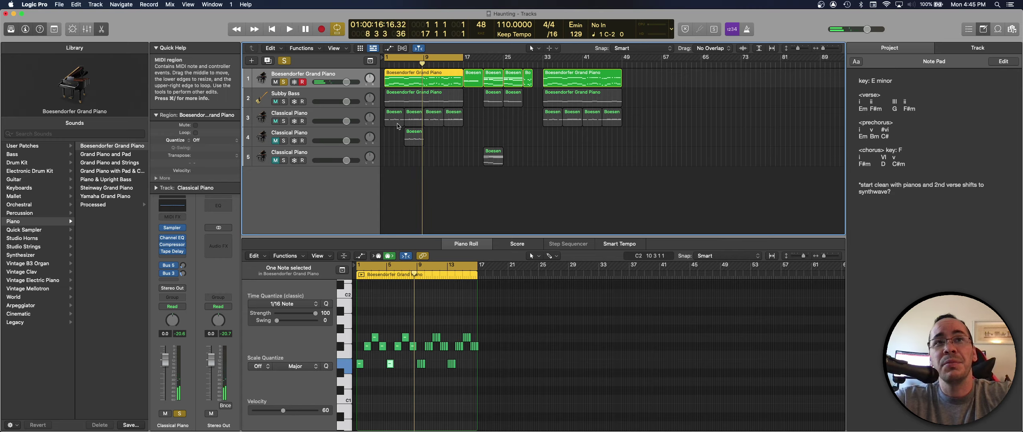
key("Return")
key("space")
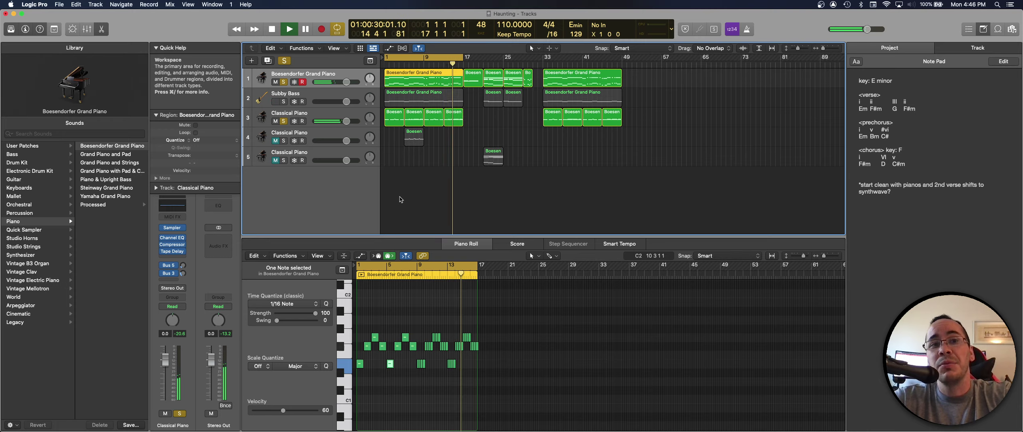
scroll(430, 338, "up", 5)
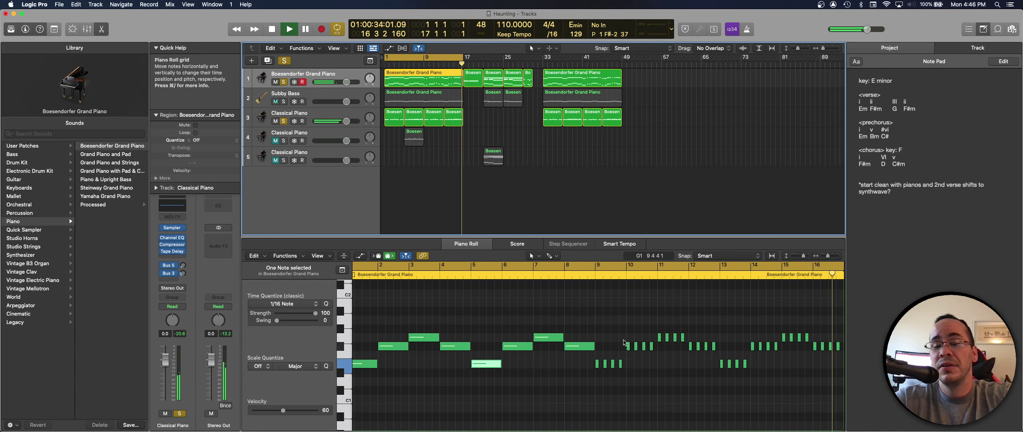
key("space")
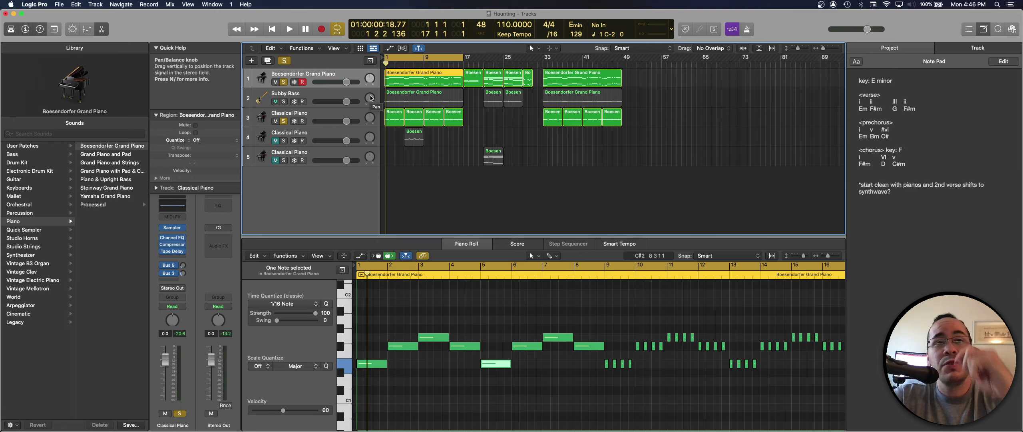
Open the track 1 region at bar 17 in the piano roll to examine its chords
left_click(465, 83)
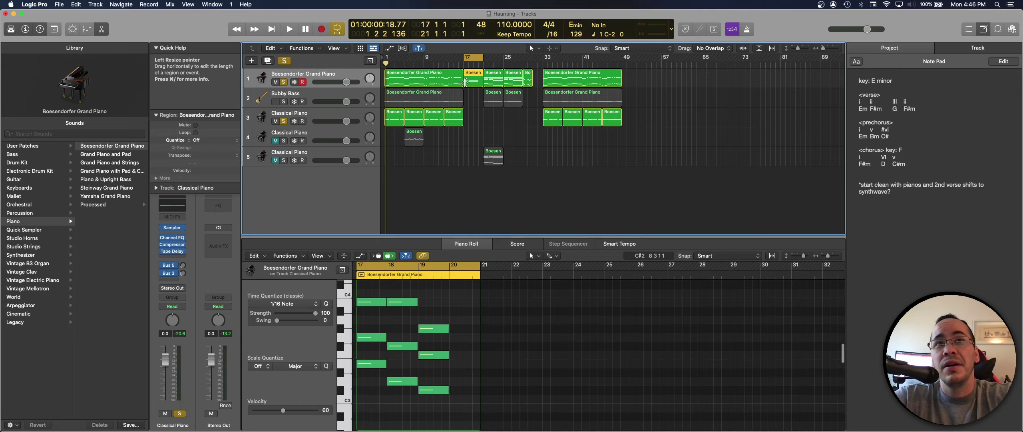
scroll(482, 368, "left", 3)
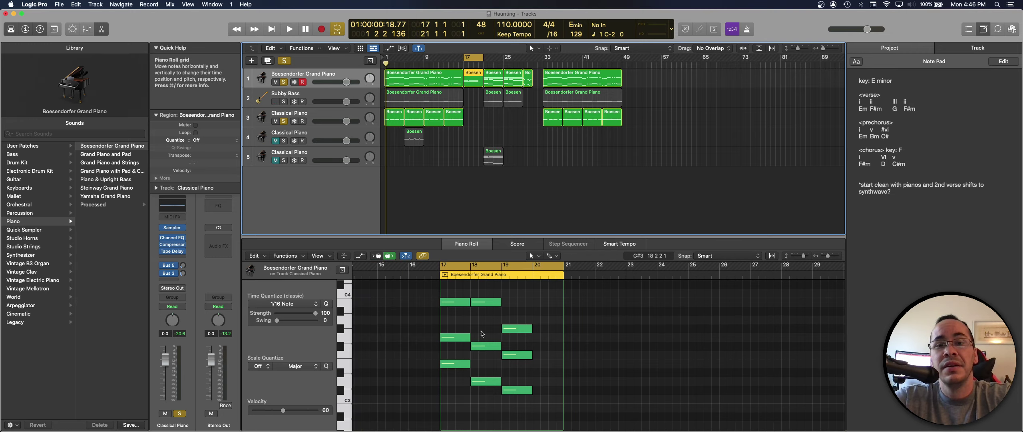
key("super+Right")
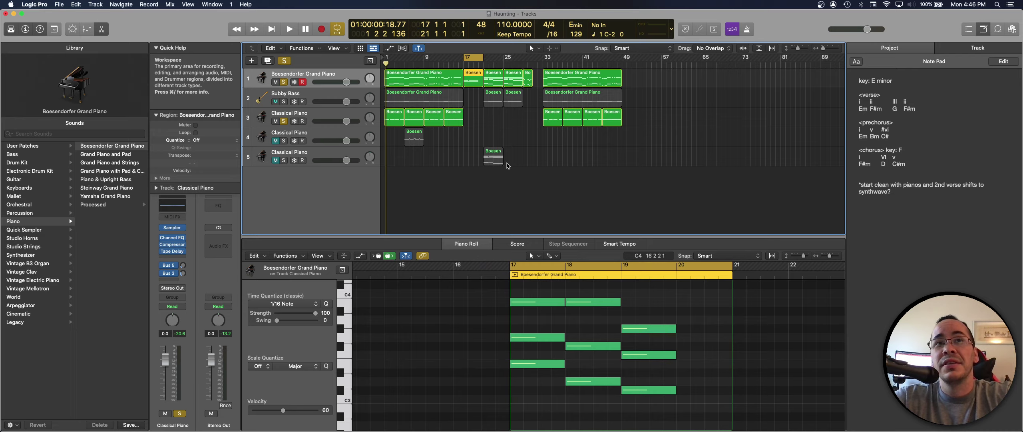
Reopen the first region on track 1 and set both the playhead and the cycle start to bar 9
left_click(451, 75)
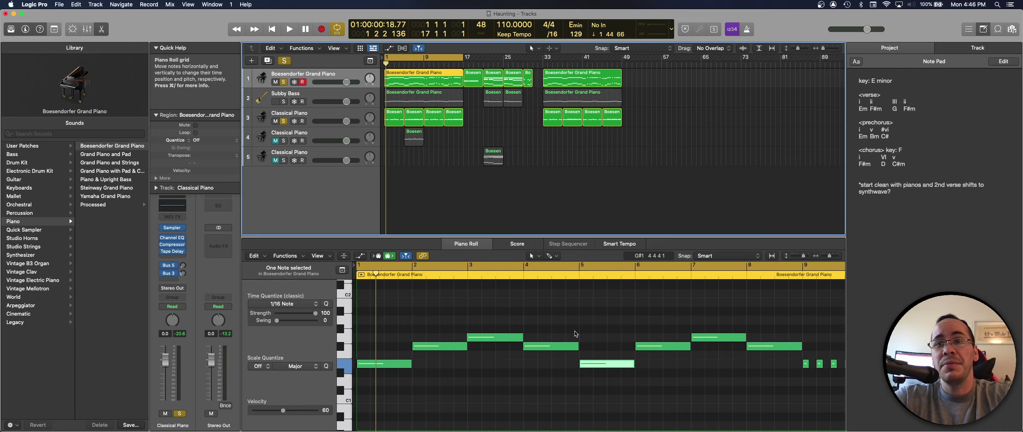
key("super+Left")
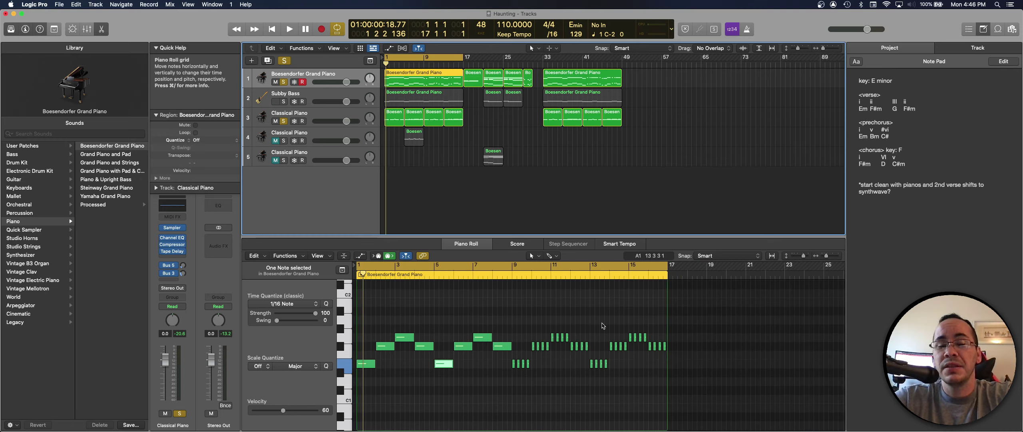
scroll(603, 326, "up", 5)
left_click(525, 275)
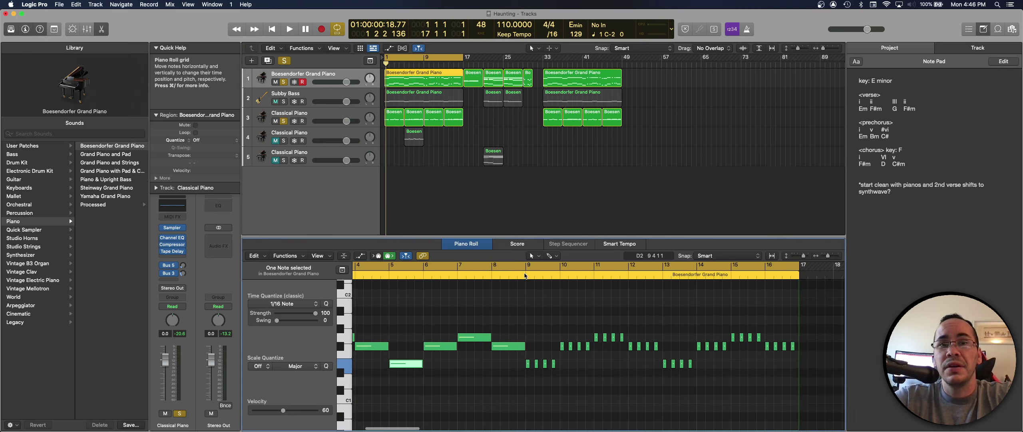
left_click(386, 59)
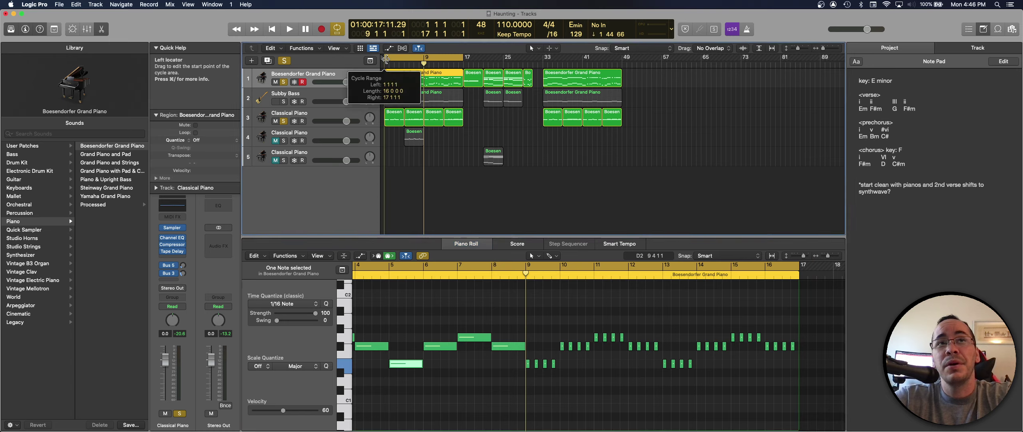
left_click_drag(385, 59, 423, 59)
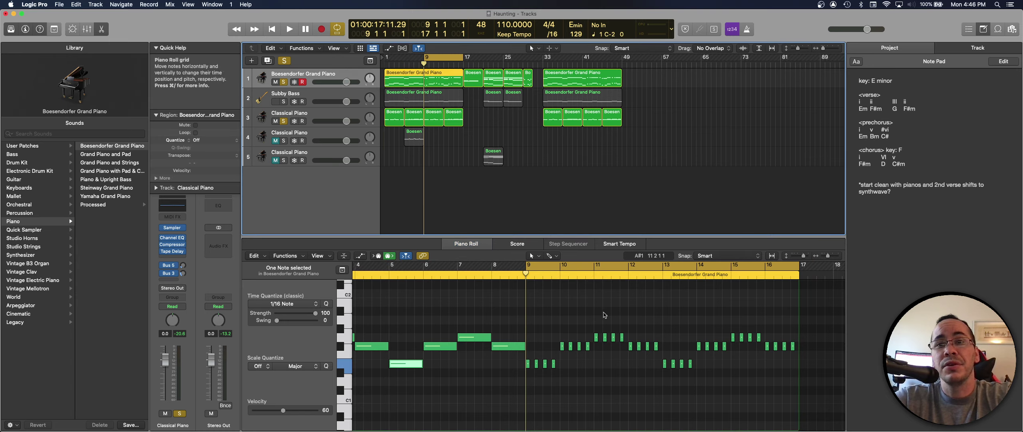
Copy the four E1 notes in bar 9 up to B1, keeping their timing
scroll(627, 377, "up", 5)
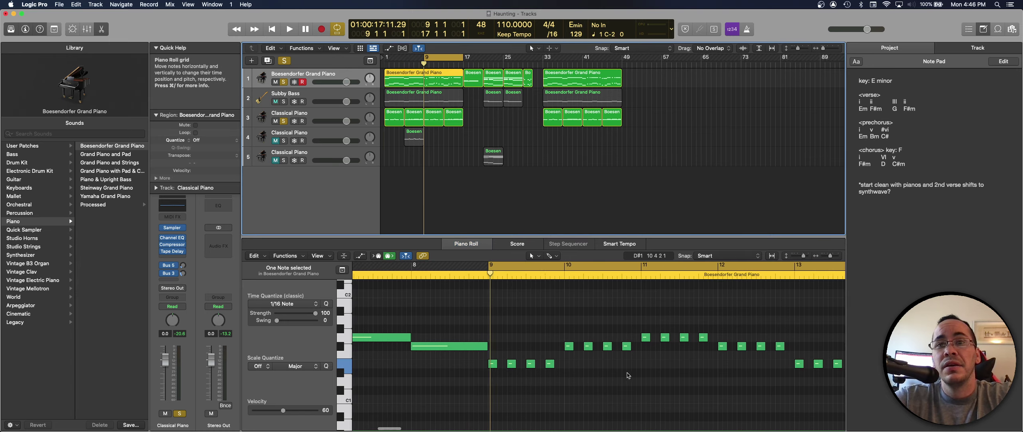
scroll(628, 375, "down", 3)
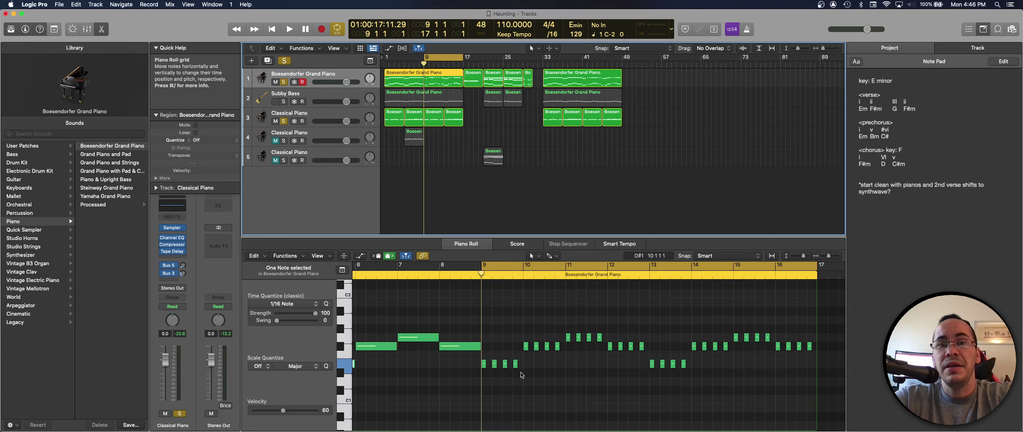
left_click_drag(521, 374, 478, 361)
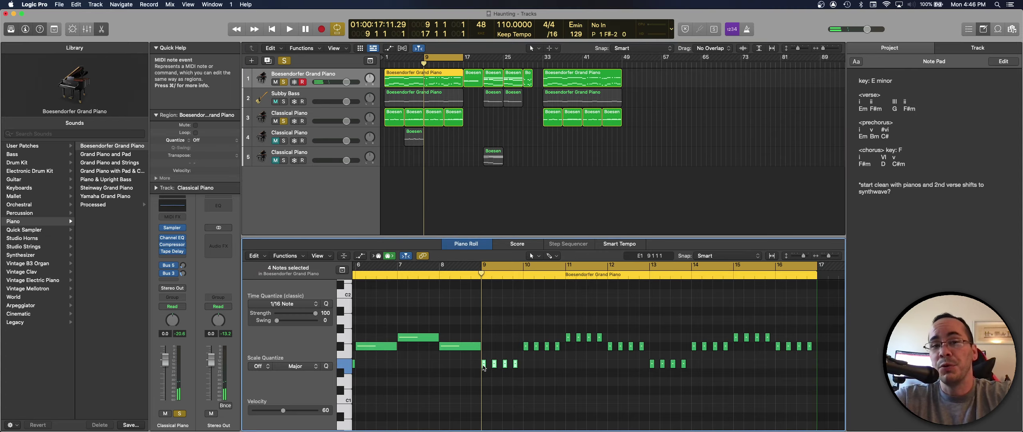
mouse_move(484, 367)
scroll(483, 367, "up", 2)
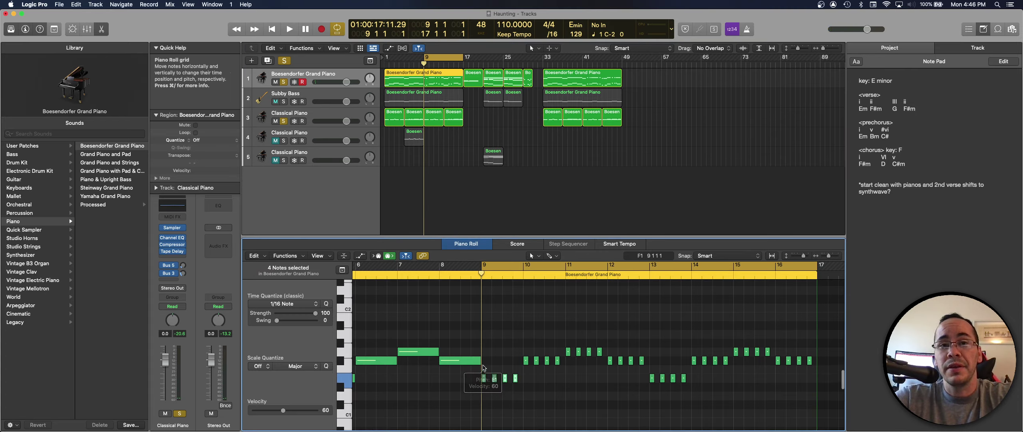
left_click_drag(483, 380, 485, 325)
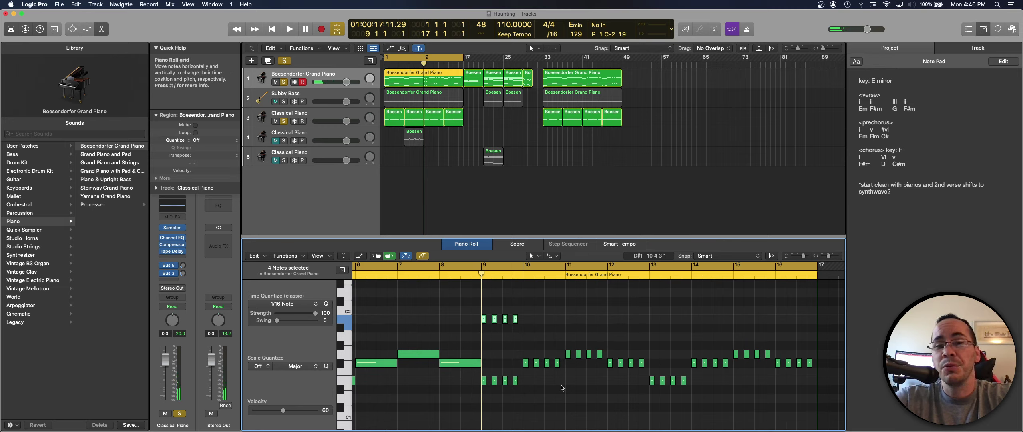
Copy the four F#1 notes in bar 10 down to C1, keeping their timing
left_click_drag(559, 378, 521, 363)
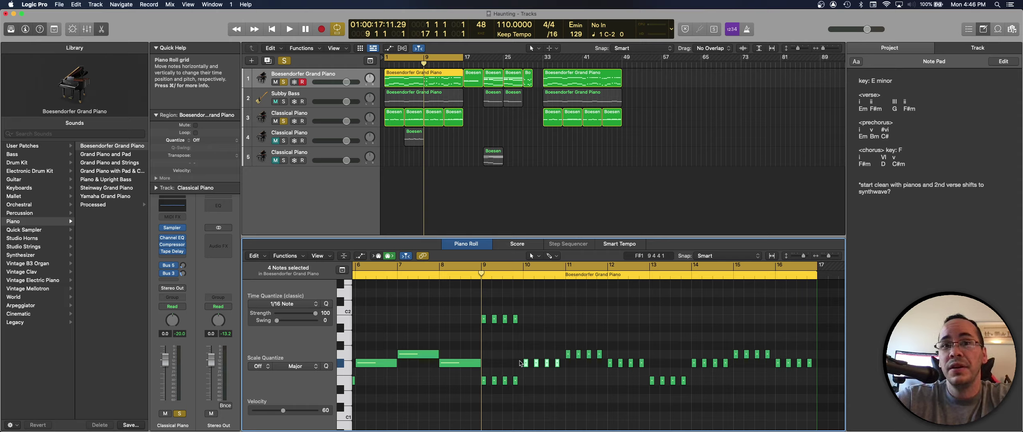
left_click(525, 364)
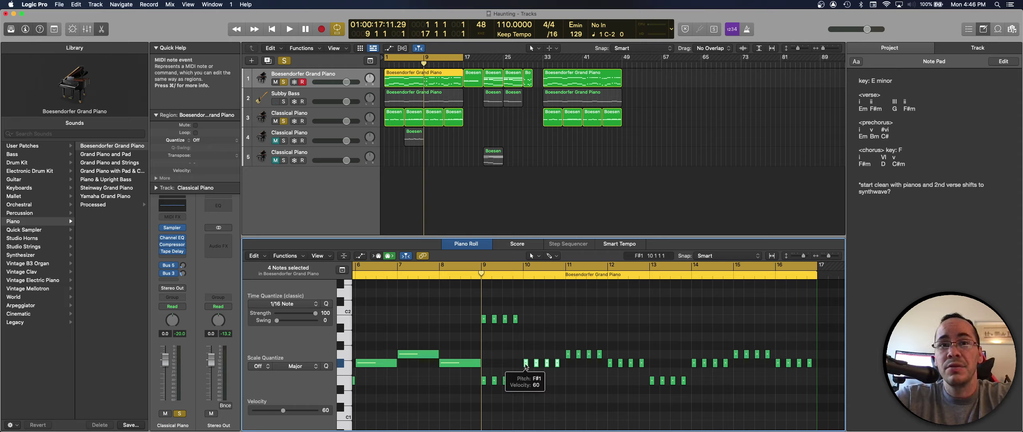
scroll(525, 364, "down", 3)
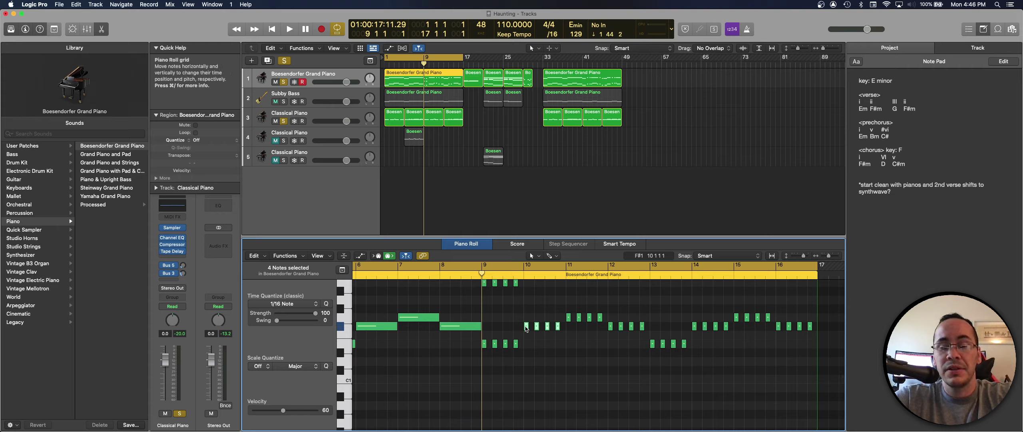
left_click_drag(526, 327, 526, 380)
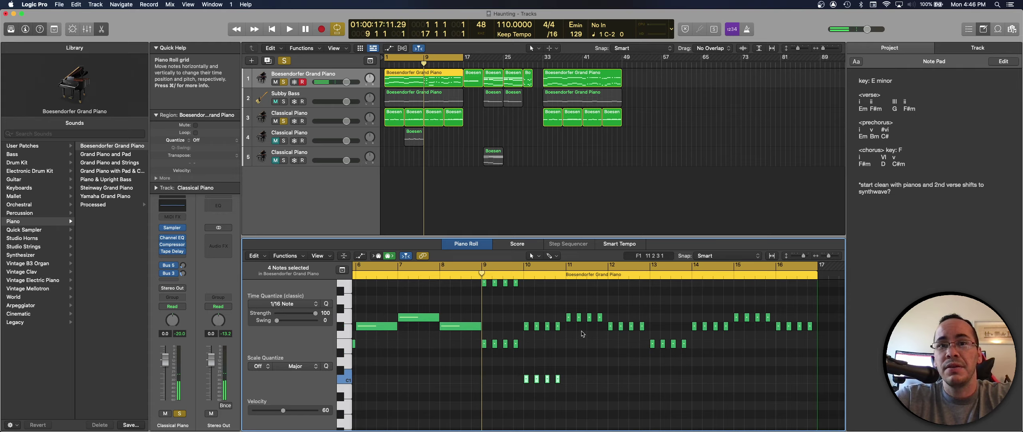
Copy the four G1 notes in bar 11 down to D1 and the four F#1 notes in bar 12 down to C1
left_click(569, 318)
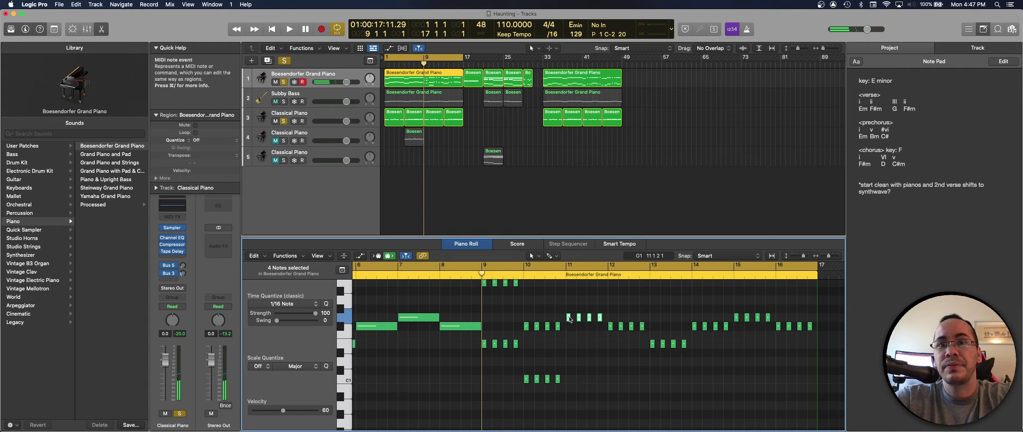
left_click_drag(570, 319, 570, 361)
left_click(611, 325)
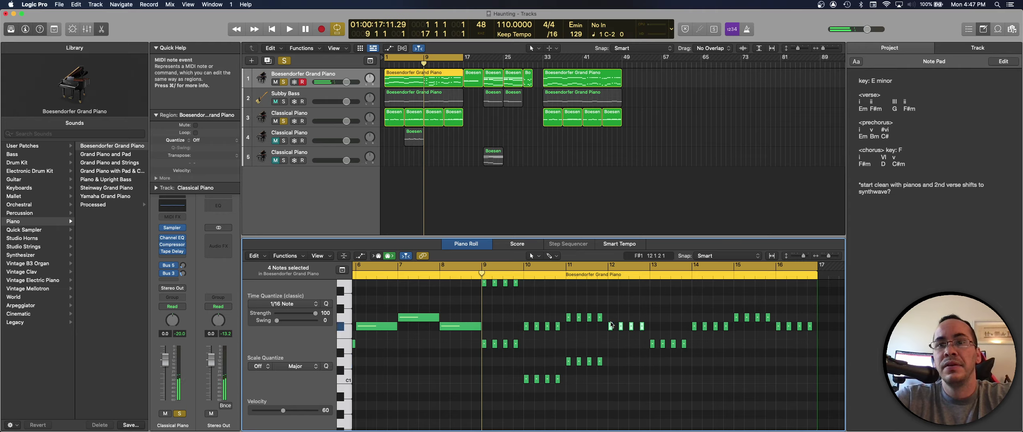
left_click_drag(611, 326, 611, 379)
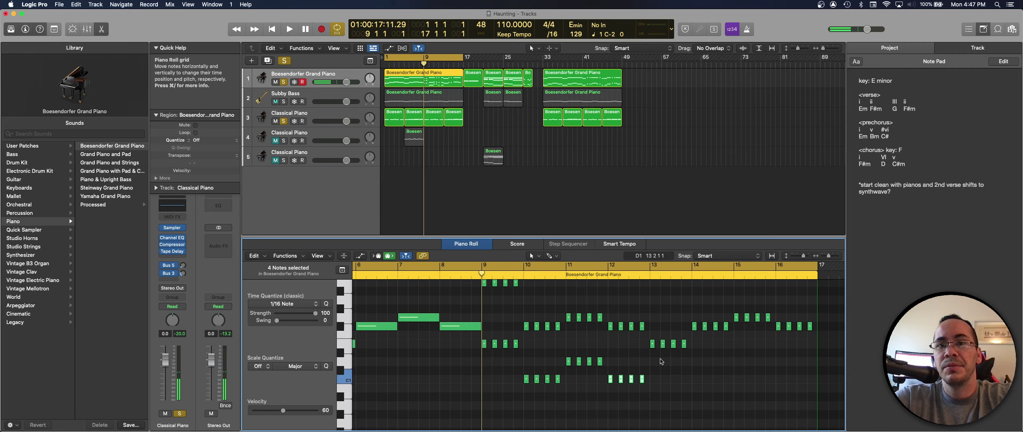
Place the playhead at the start of bar 13 in the first grand piano region
scroll(685, 355, "up", 2)
scroll(685, 355, "right", 3)
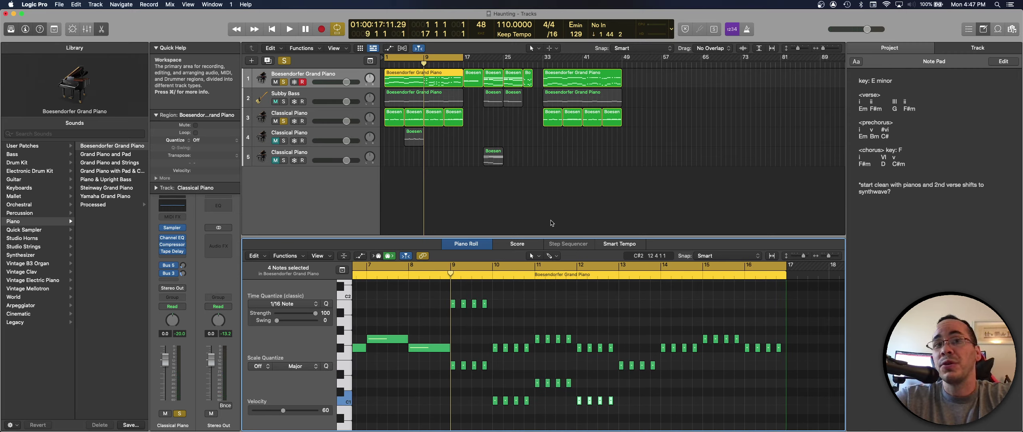
left_click(620, 269)
left_click(619, 269)
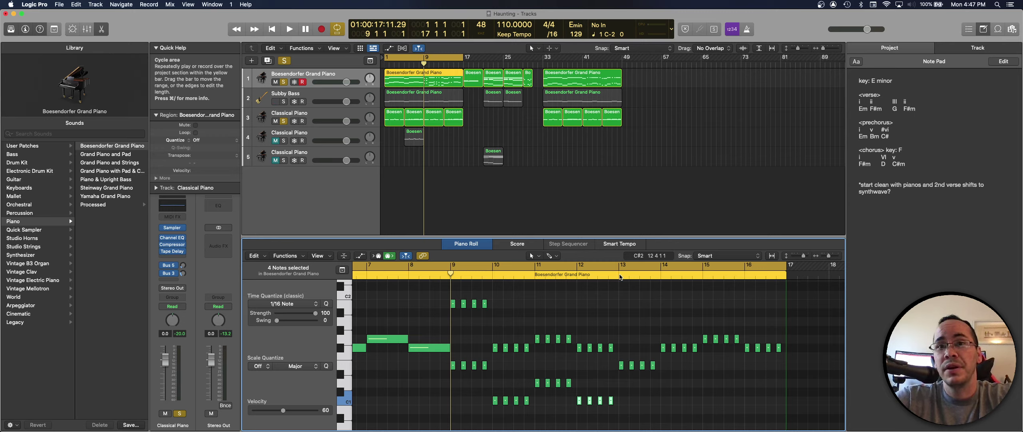
left_click(620, 275)
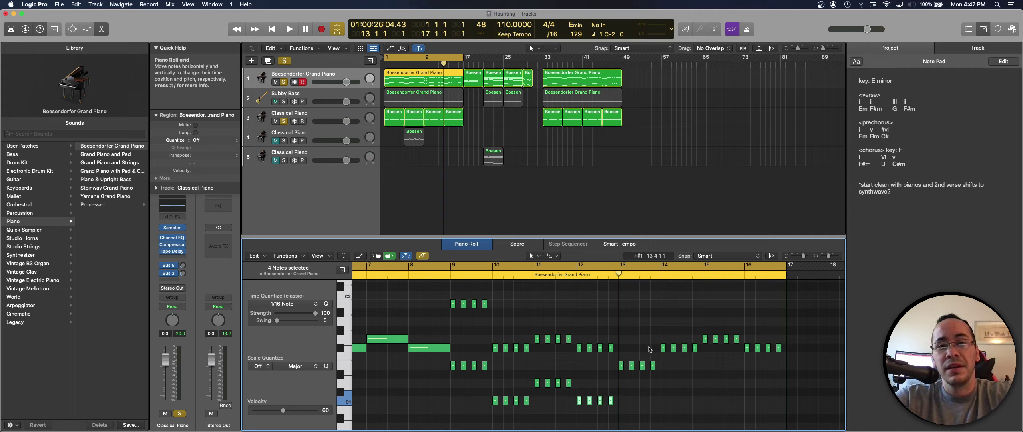
scroll(649, 349, "up", 3)
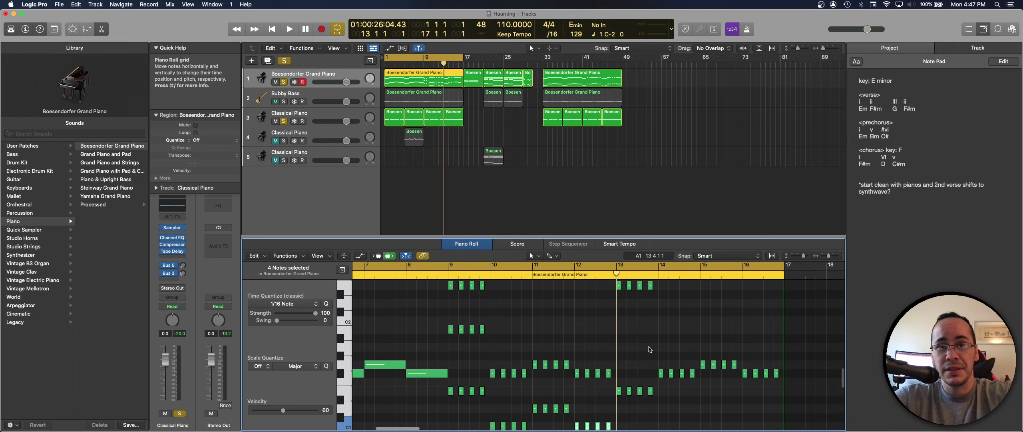
Remove the sixteen upper-octave melody notes (E2, F#2, G2, F#2) in bars 9 to 12 of the grand piano region
scroll(650, 349, "down", 3)
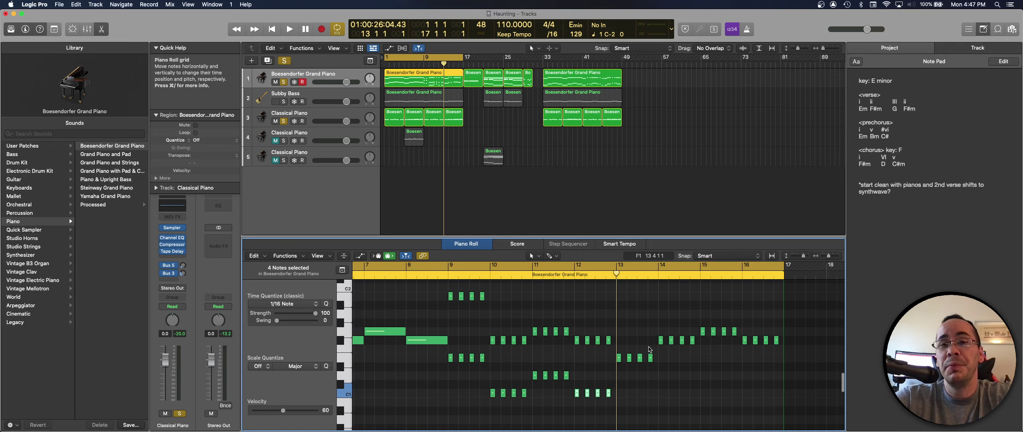
right_click(551, 318)
left_click(523, 310)
scroll(512, 311, "up", 10)
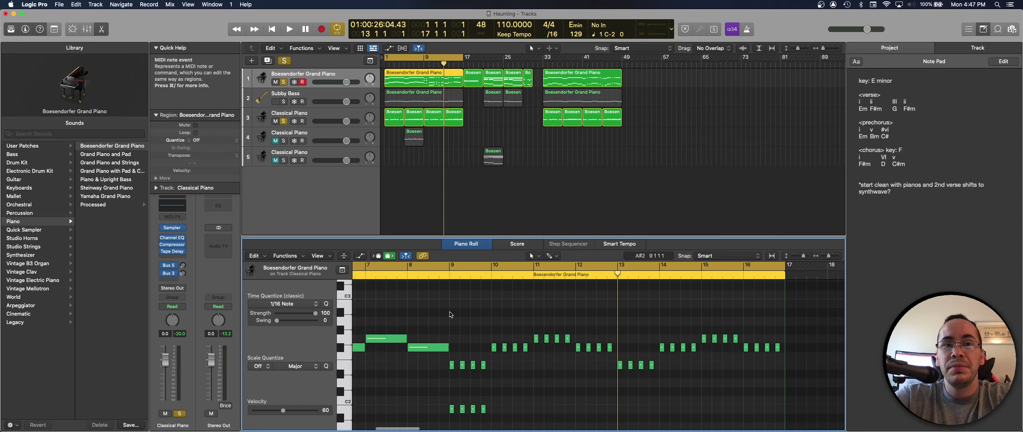
left_click_drag(450, 313, 615, 391)
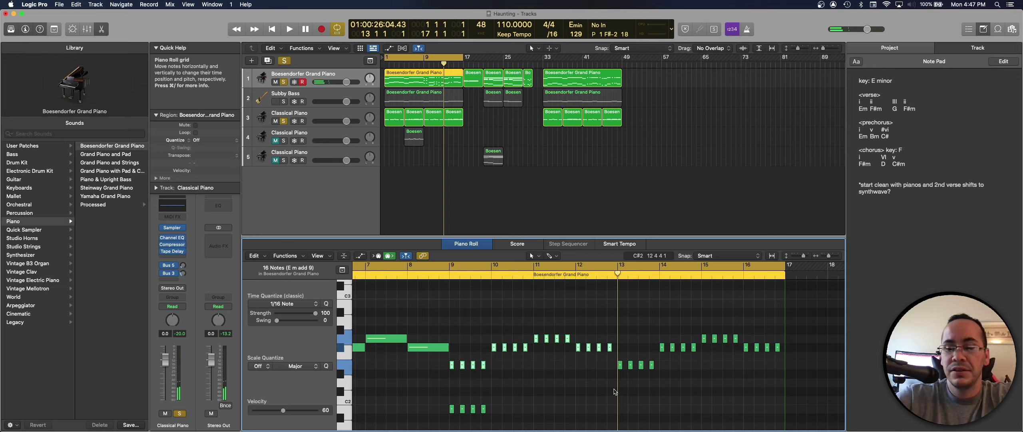
Transpose the remaining 32 lower-octave notes in bars 9 to 12 up one octave
scroll(615, 391, "down", 10)
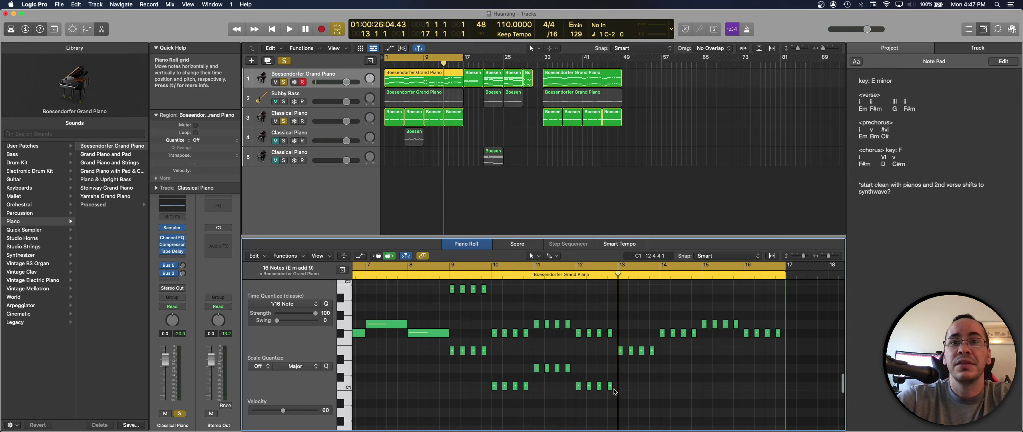
left_click_drag(451, 293, 614, 420)
scroll(613, 419, "up", 8)
scroll(613, 420, "up", 2)
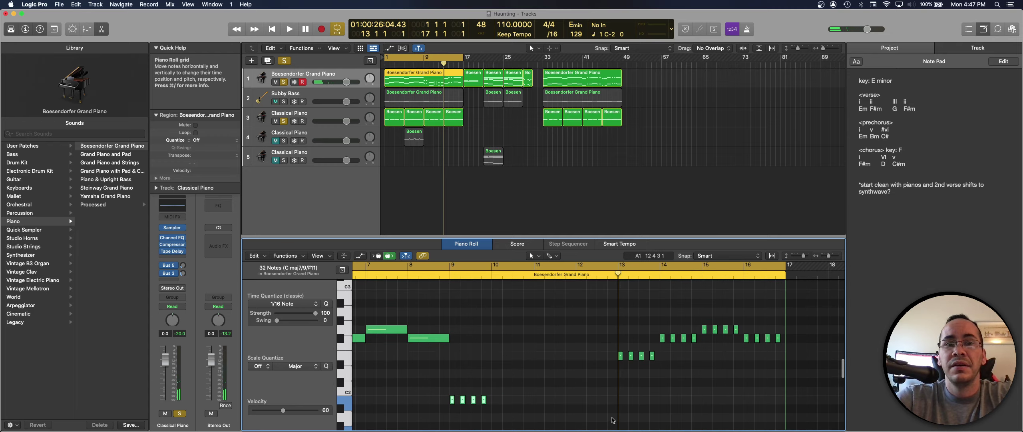
left_click_drag(452, 400, 453, 295)
left_click(460, 397)
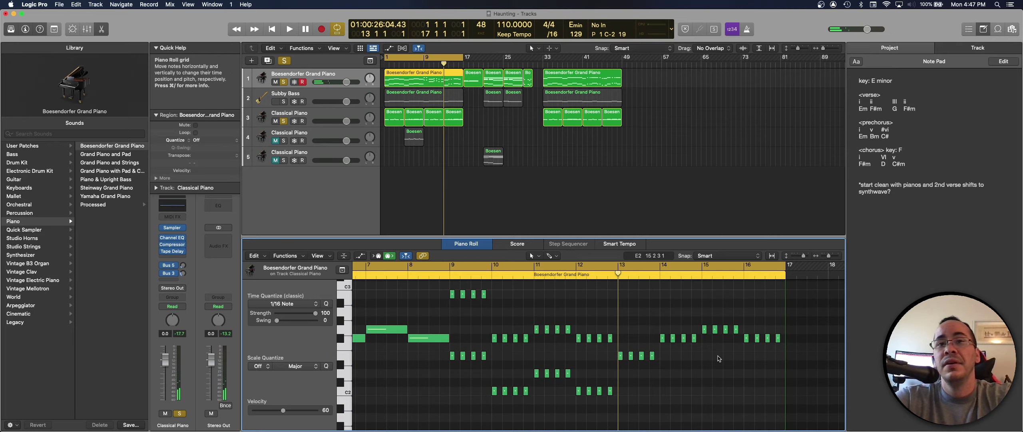
Mute the 24 lower-octave notes across bars 1 to 8 and 13 to 16 of the grand piano region
scroll(472, 404, "down", 10)
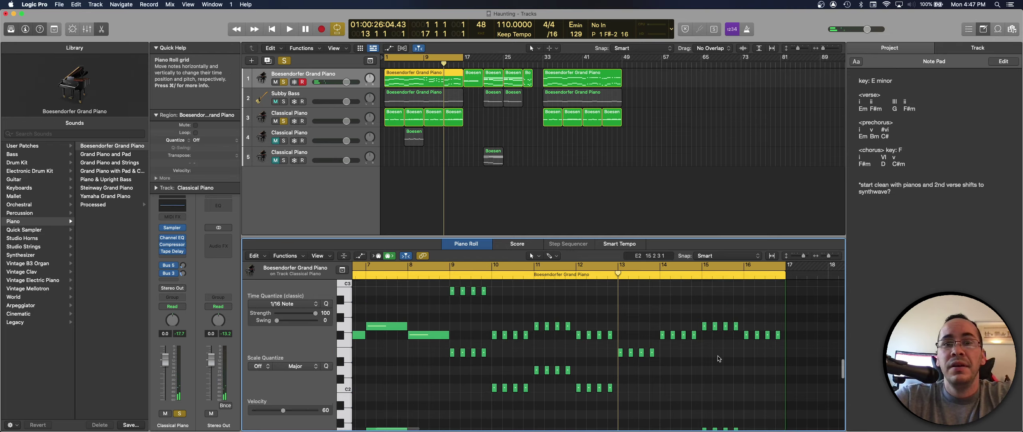
key("super+a")
left_click(472, 408)
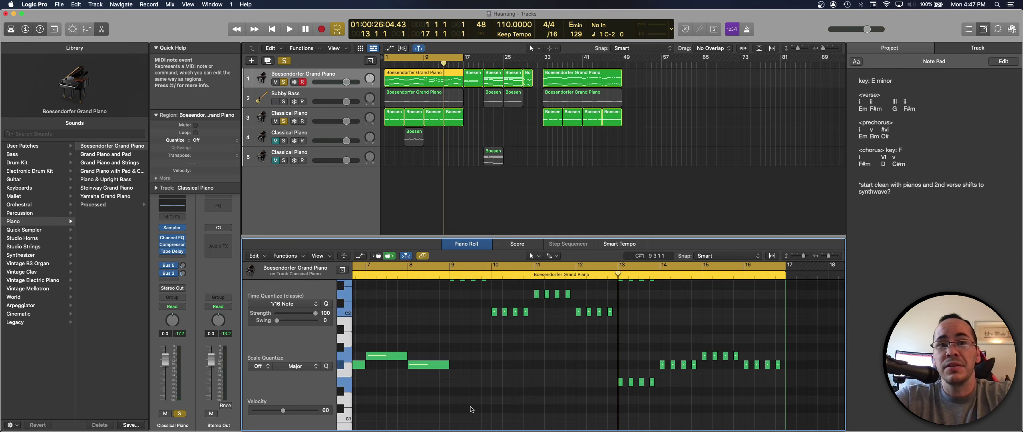
scroll(439, 392, "left", 10)
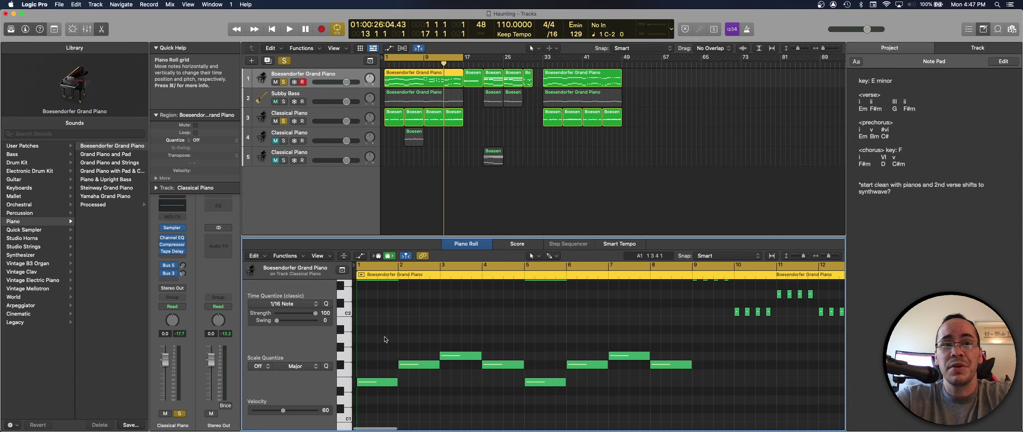
left_click_drag(381, 336, 879, 403)
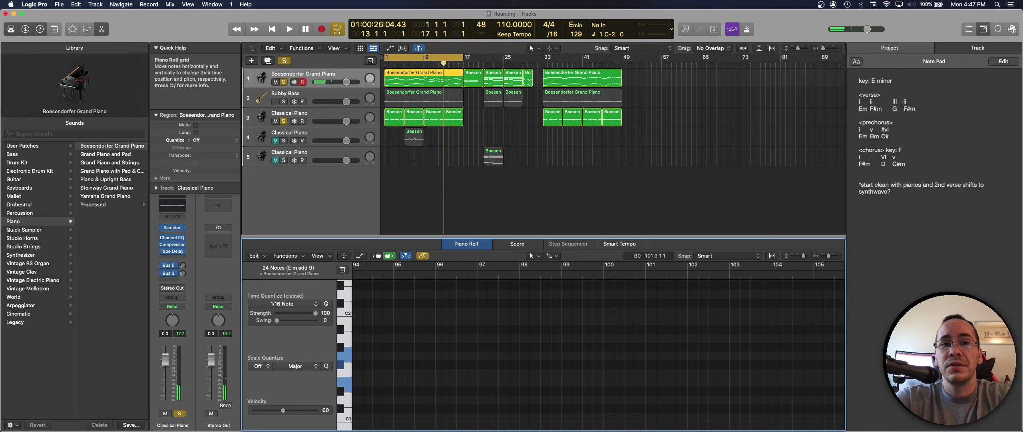
scroll(424, 375, "left", 20)
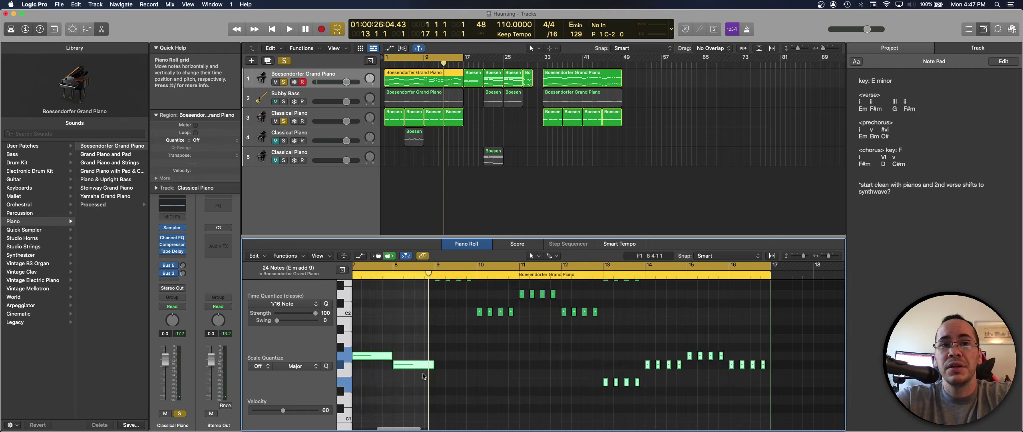
scroll(424, 375, "right", 8)
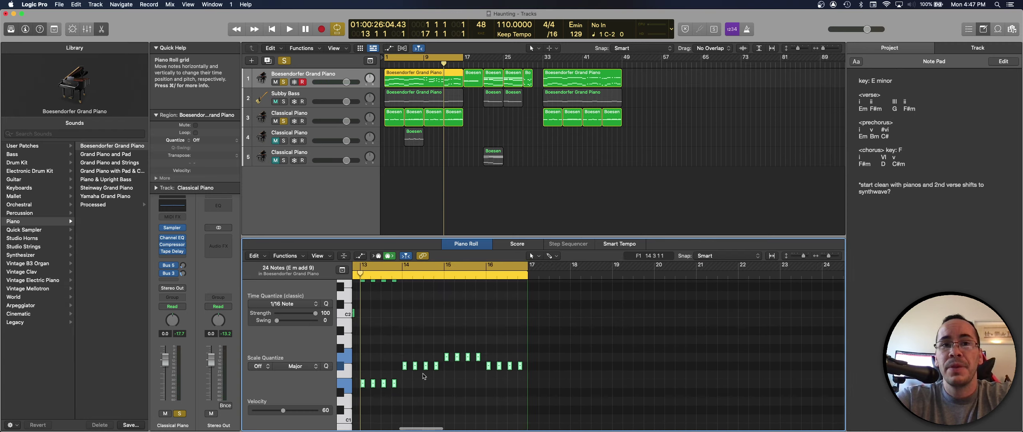
scroll(424, 376, "left", 3)
Examine the first Subby Bass region's notes and return to the first grand piano region
left_click(411, 181)
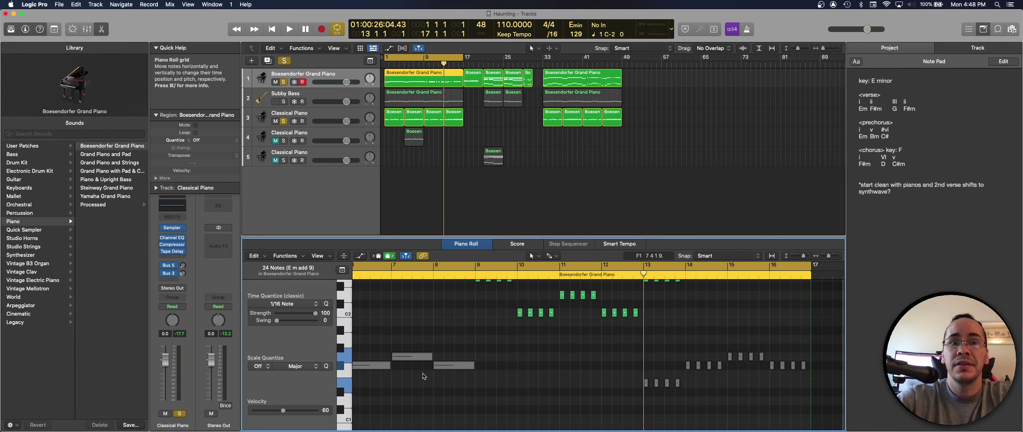
left_click(416, 98)
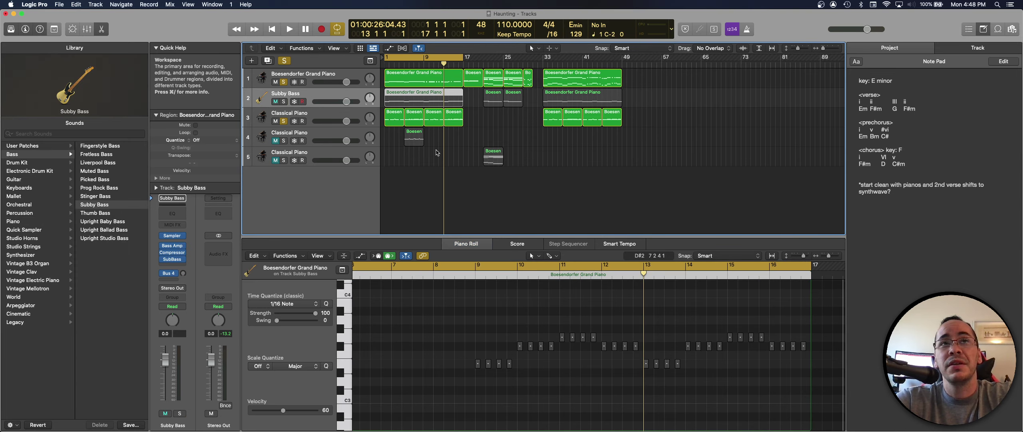
scroll(467, 340, "up", 5)
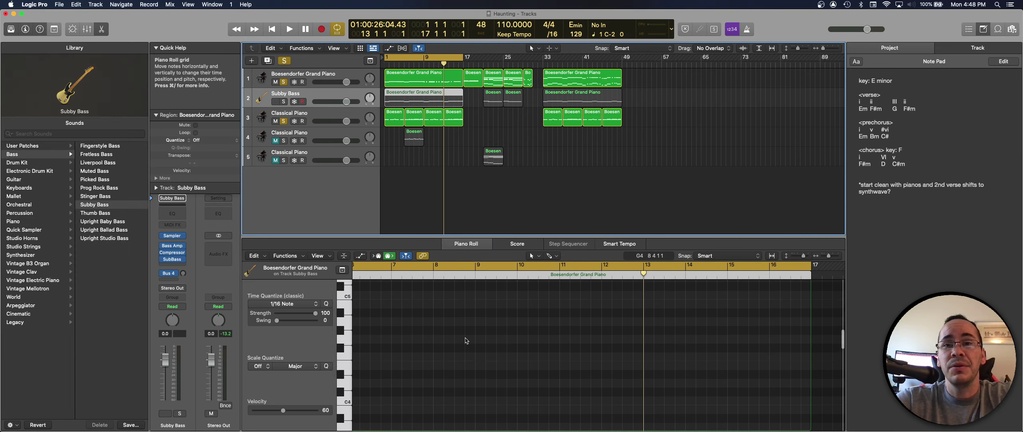
scroll(466, 341, "down", 5)
scroll(467, 341, "left", 3)
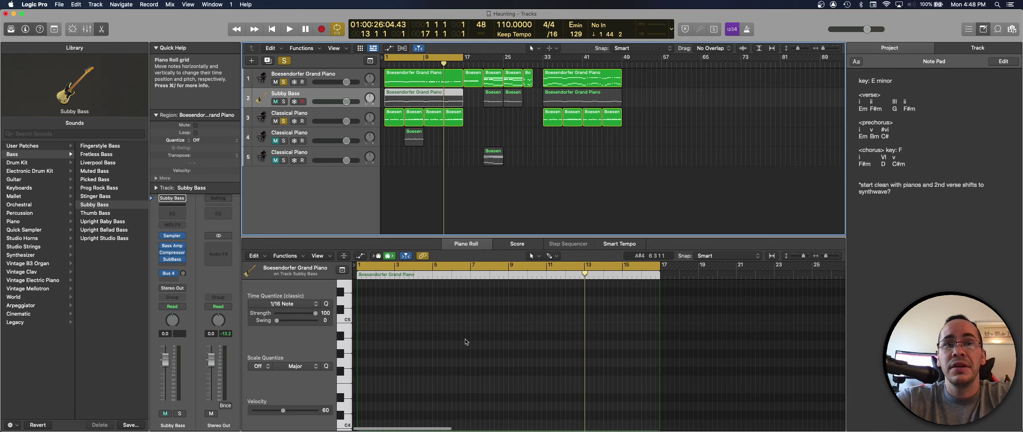
left_click(441, 79)
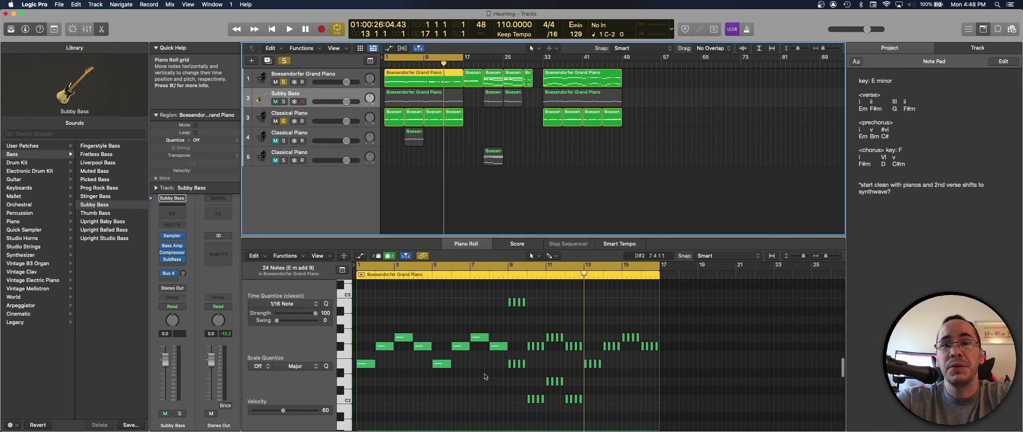
Delete the sixteen upper-octave notes in bars 13 to 16 of the grand piano region
scroll(487, 376, "up", 5)
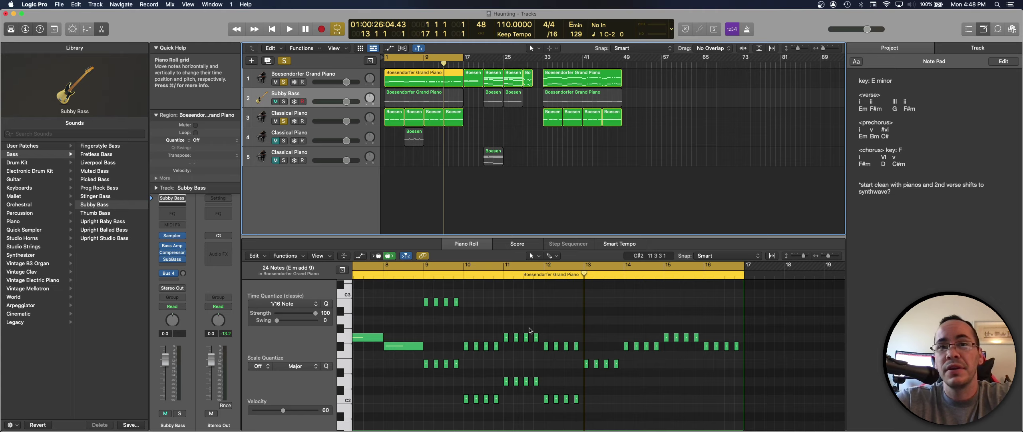
scroll(619, 383, "right", 2)
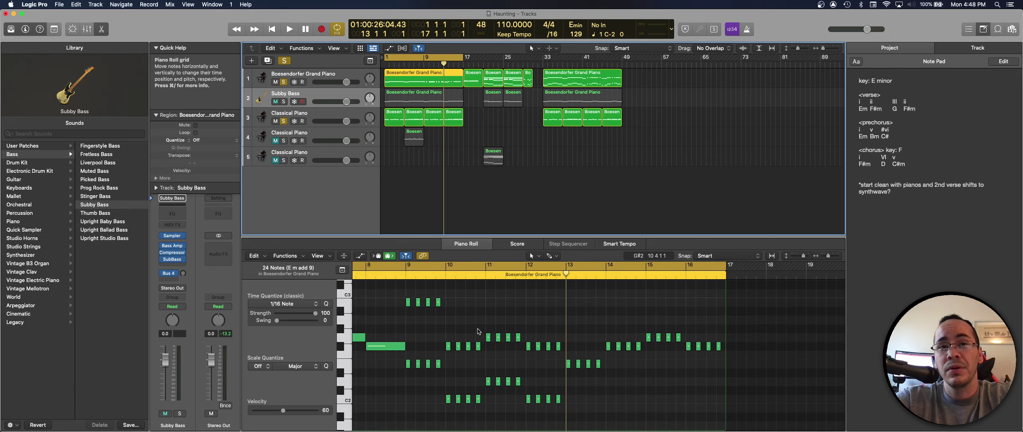
key("ctrl+m")
left_click(616, 382)
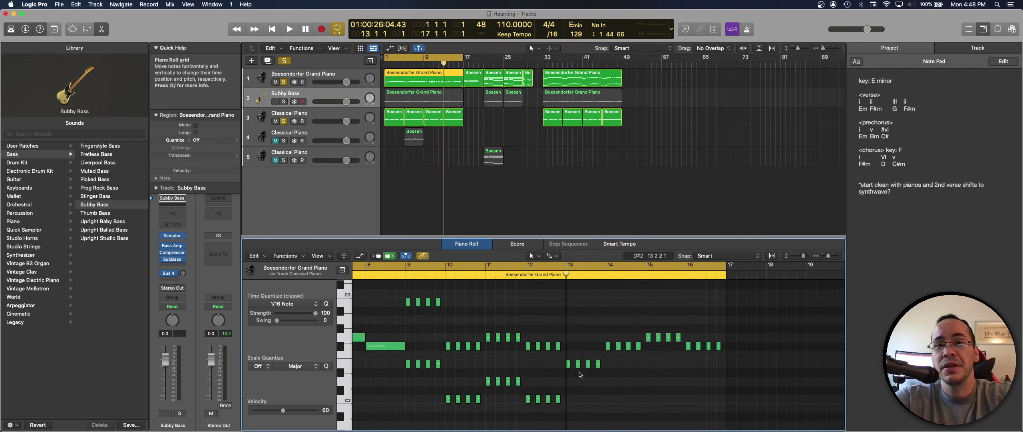
key("ctrl+m")
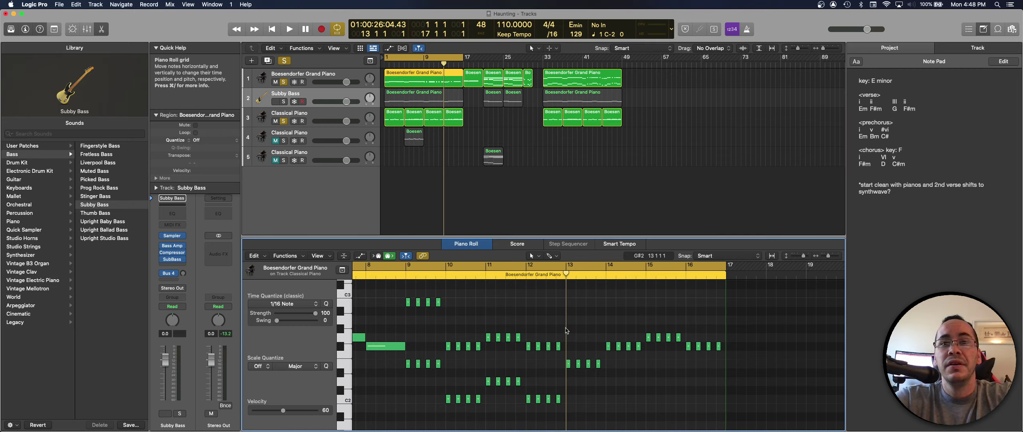
left_click_drag(566, 317, 723, 385)
key("Delete")
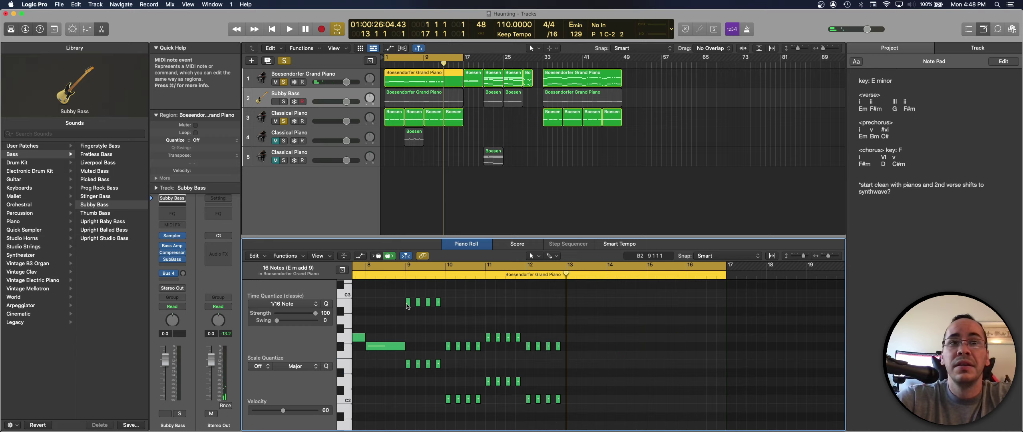
Copy all 32 harmony notes from bars 9 to 12 to start at bar 13, keeping their pitches
left_click_drag(407, 296, 559, 416)
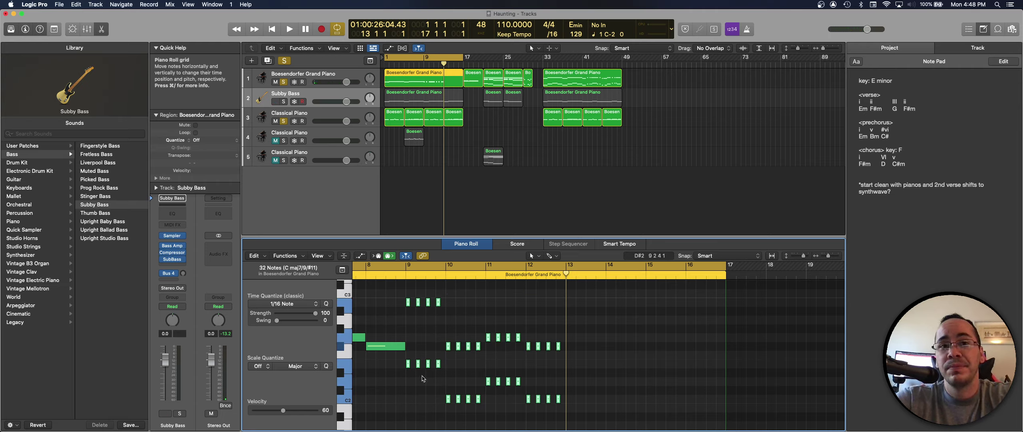
mouse_move(409, 366)
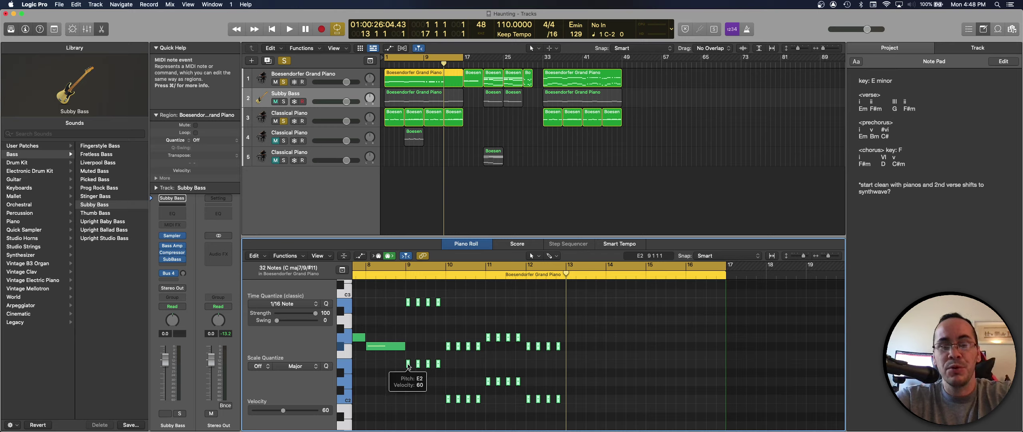
left_click_drag(408, 366, 569, 364)
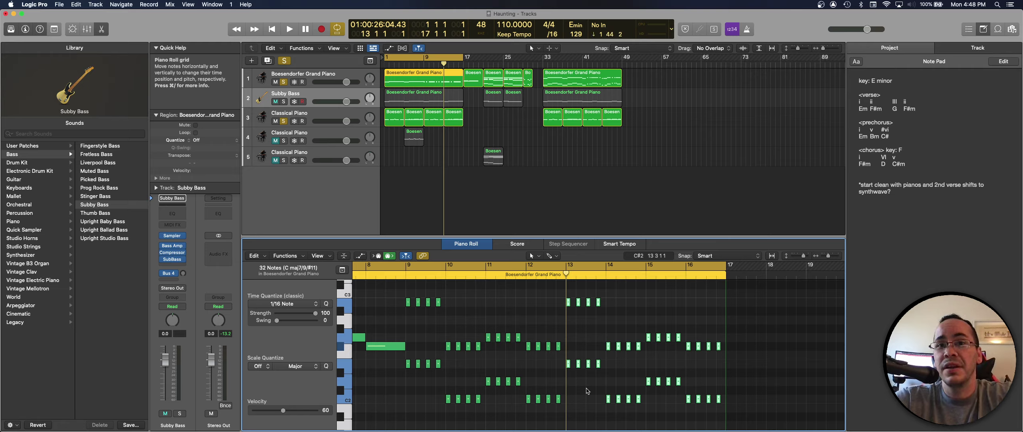
Copy existing notes within their bars to add four G2 notes in bar 13 and four A2 notes in bar 14
left_click(569, 364)
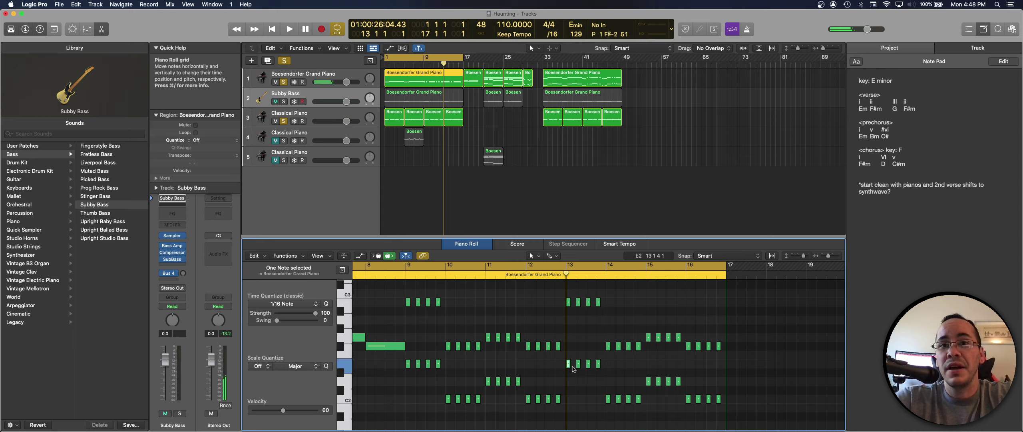
left_click_drag(604, 374, 609, 321)
mouse_move(570, 367)
left_click(626, 364)
left_click(662, 365)
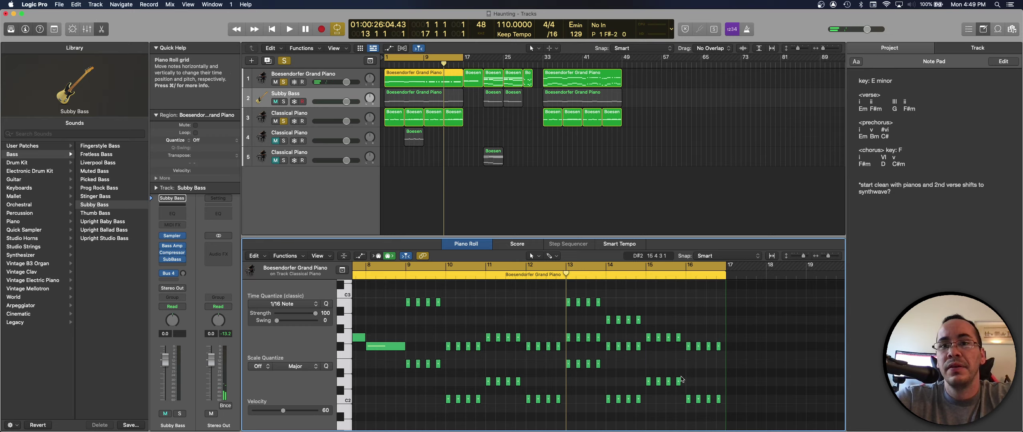
Add four B2 notes in bar 15 and four A2 notes in bar 16, matching the existing rhythm
left_click_drag(645, 377, 649, 302)
left_click(655, 362)
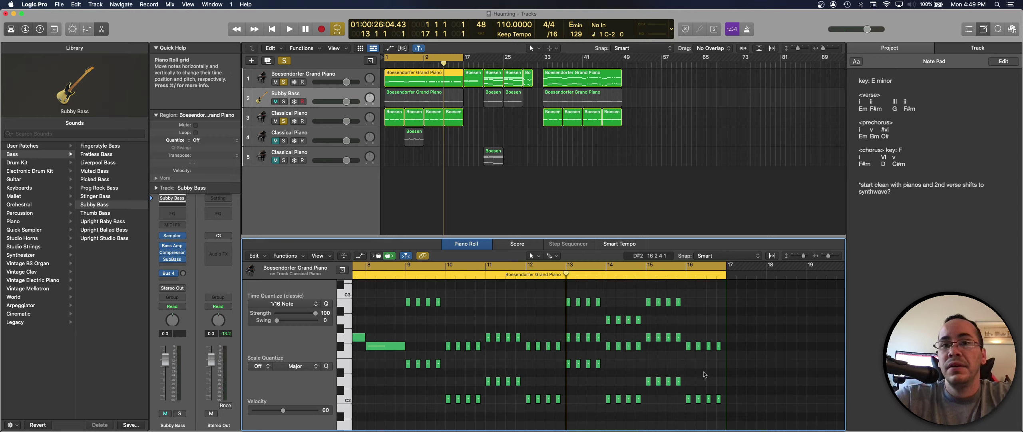
left_click_drag(722, 359, 688, 322)
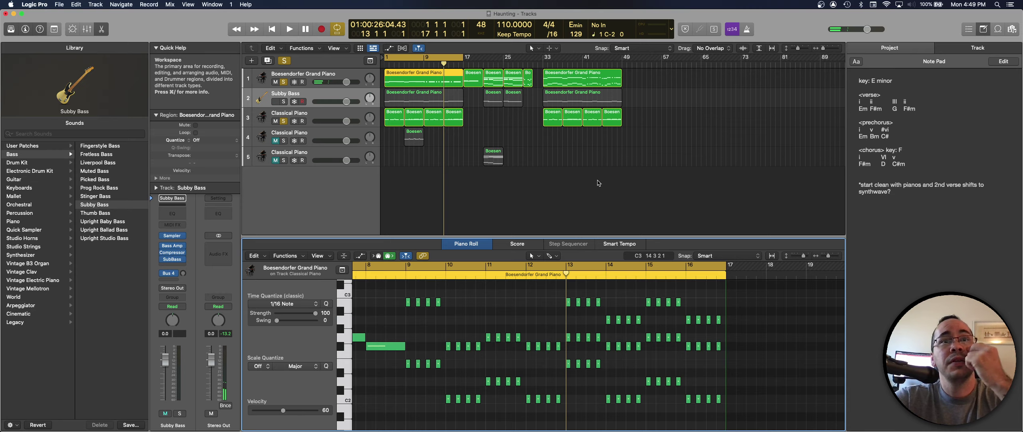
Play the verse from bar 1 through bar 16 to hear the thickened piano part
key("super+Left")
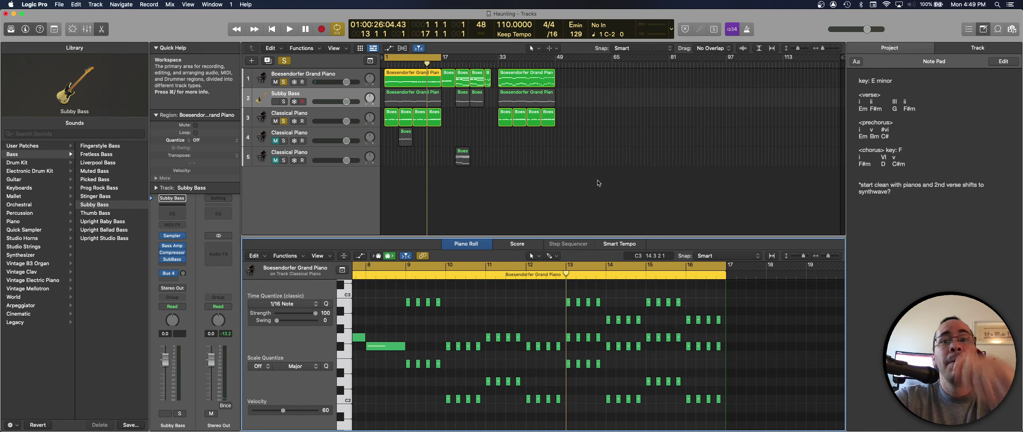
key("Return")
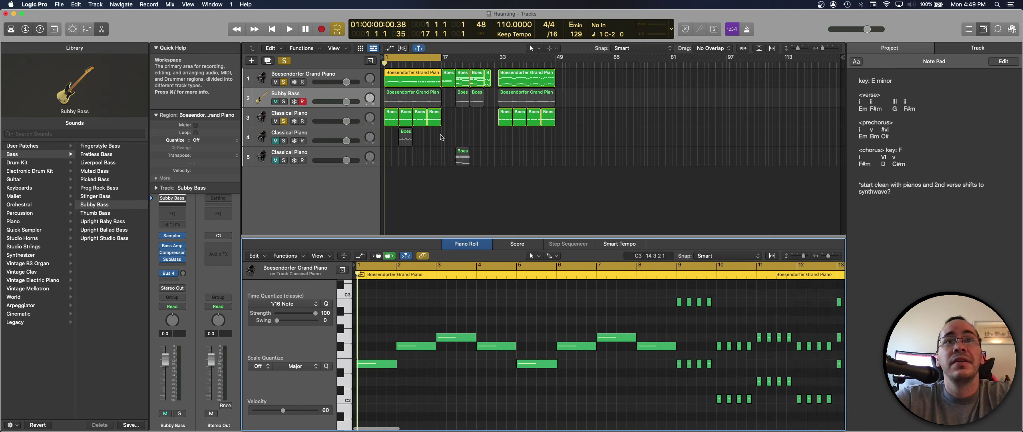
key("space")
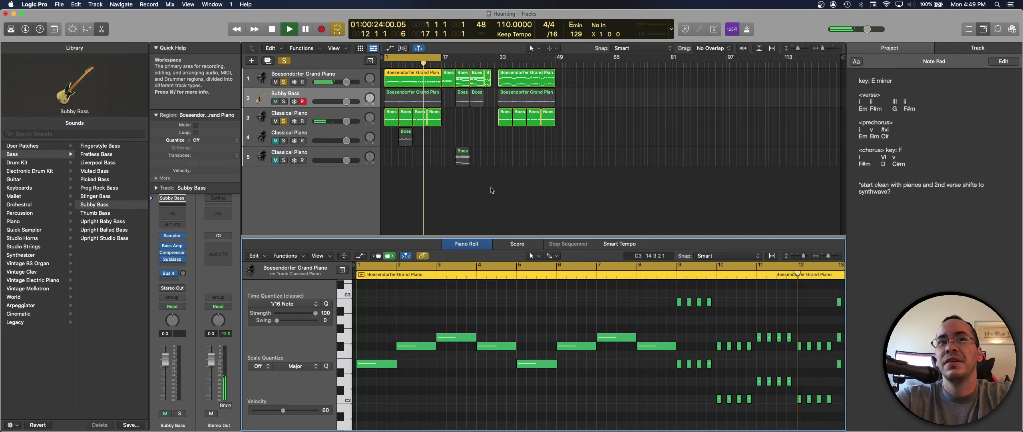
scroll(575, 307, "right", 5)
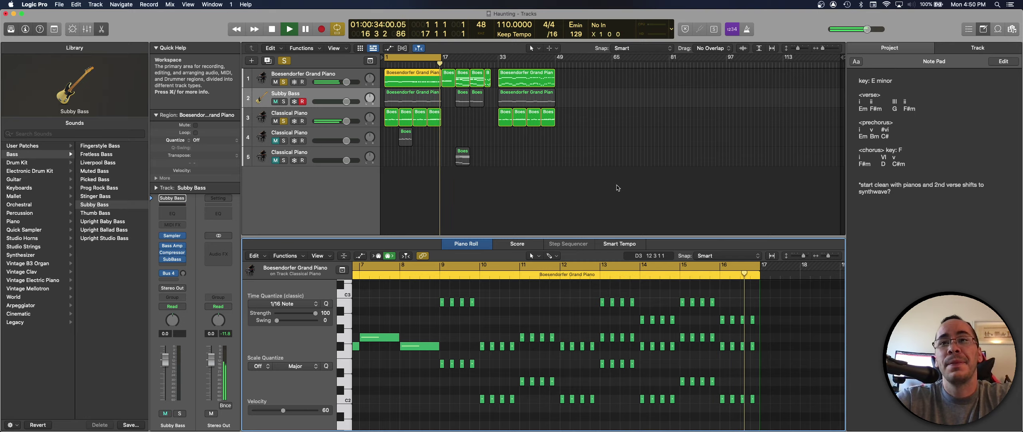
Create a new track with the first Classical Piano track's instrument settings directly below it
left_click(469, 213)
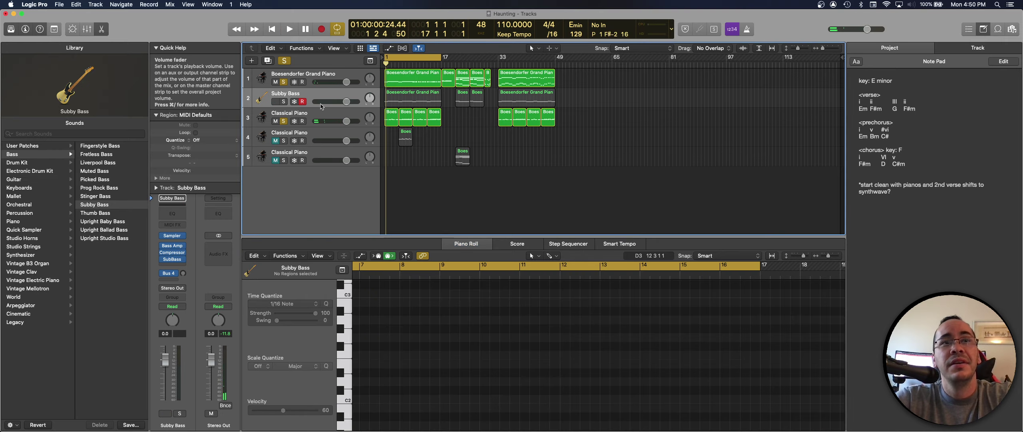
left_click(311, 114)
key("super+alt+s")
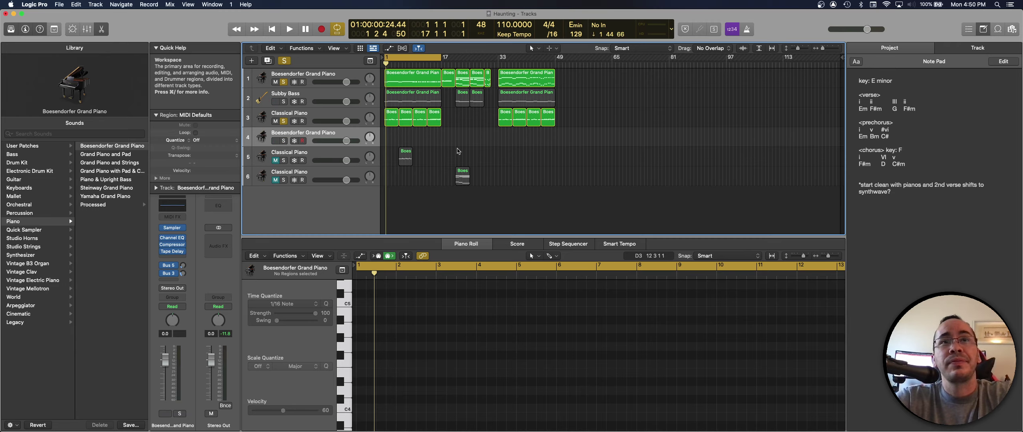
Compare the grand piano notes of the verse region with the chords in the region at bar 17
left_click(449, 82)
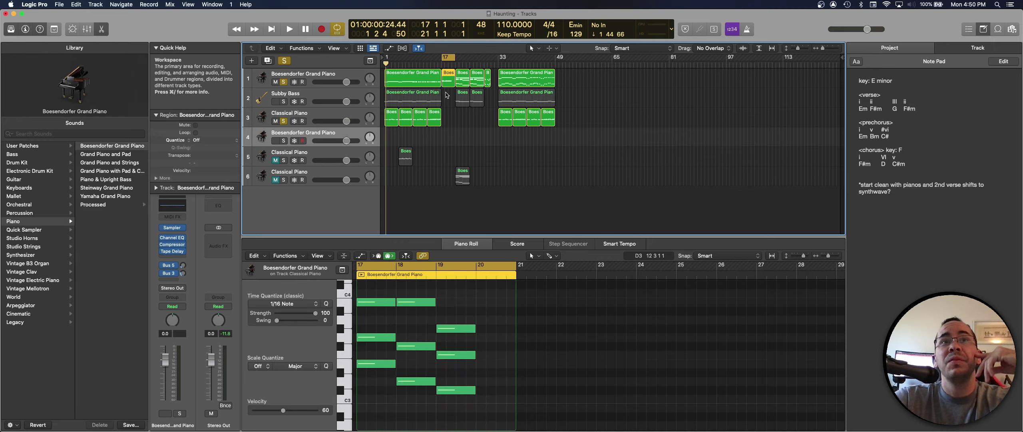
left_click(436, 83)
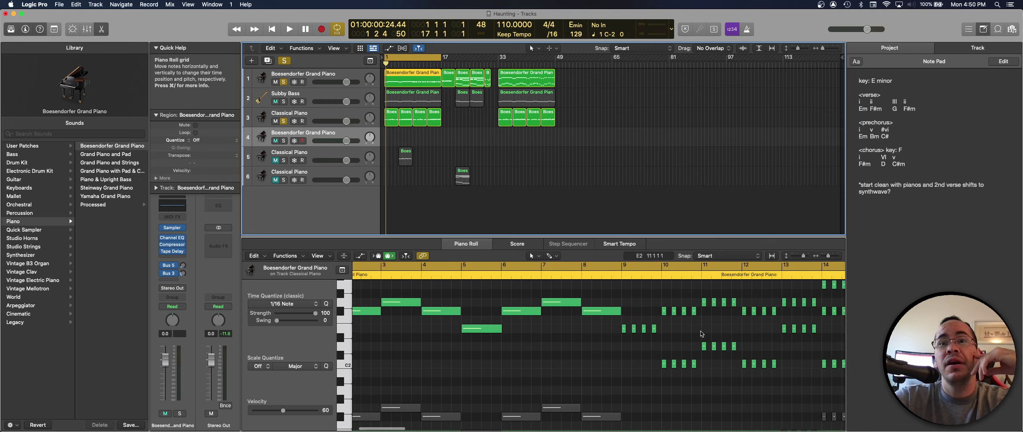
scroll(702, 334, "up", 3)
scroll(703, 334, "right", 8)
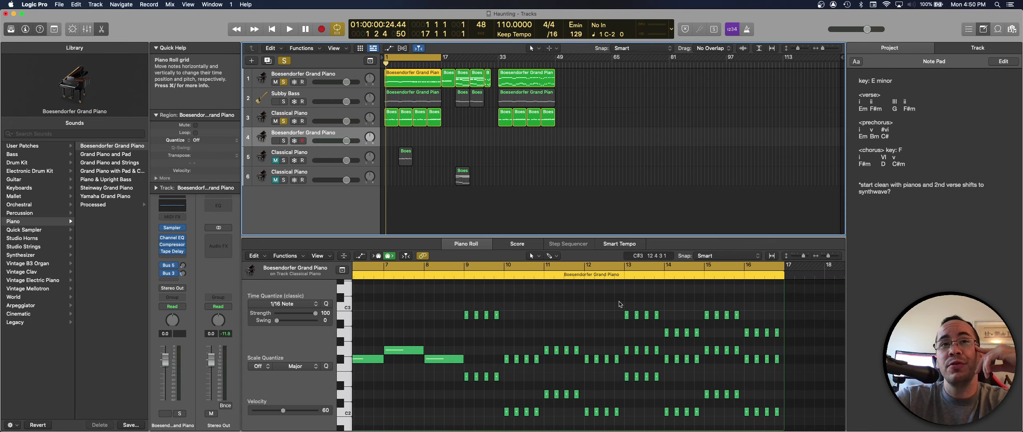
left_click(447, 80)
scroll(454, 331, "left", 3)
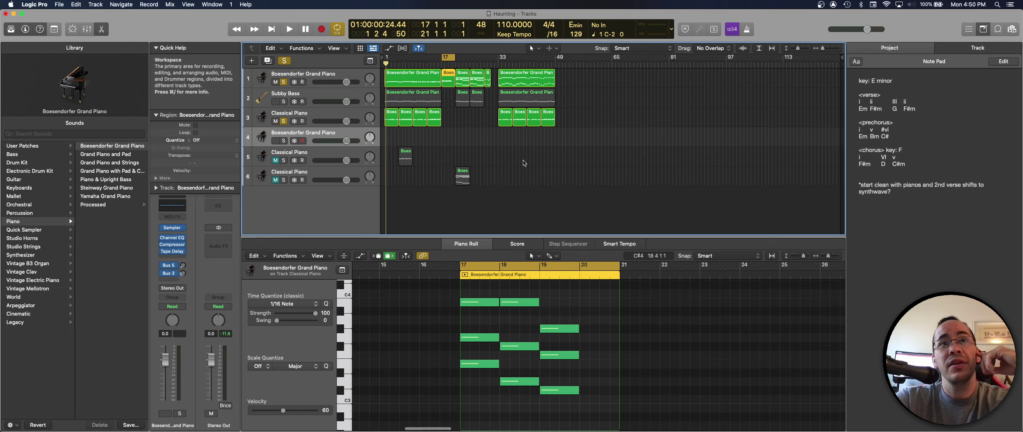
key("Left")
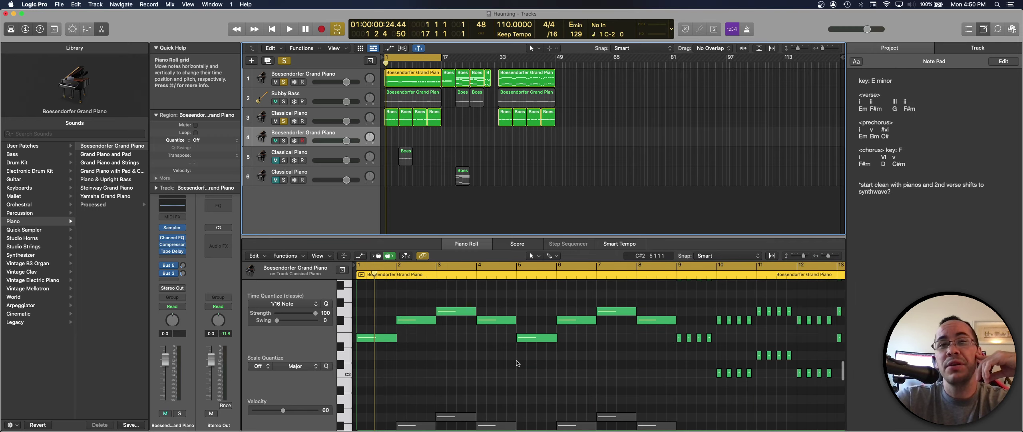
scroll(513, 330, "up", 3)
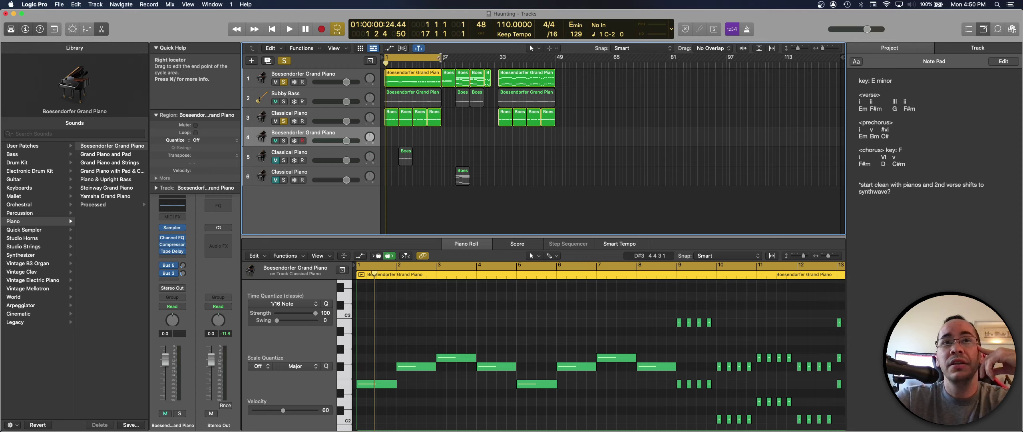
left_click(450, 81)
key("super+u")
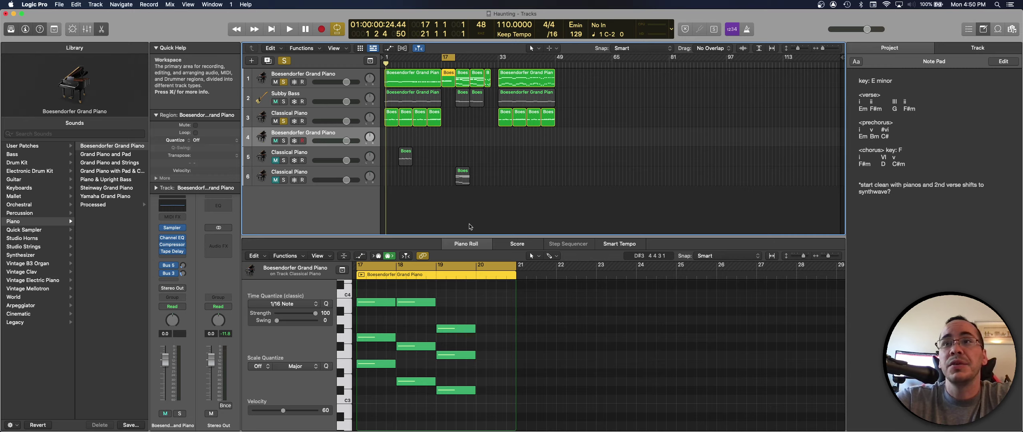
left_click_drag(469, 296, 464, 399)
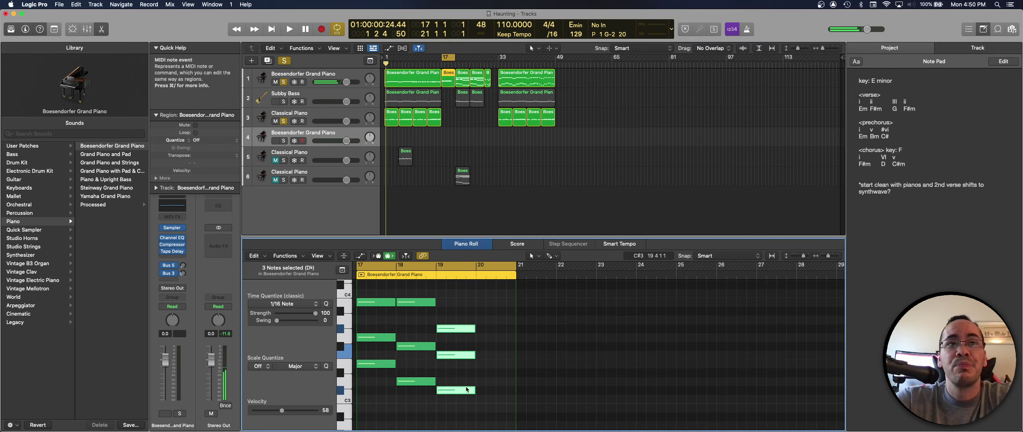
left_click(491, 346)
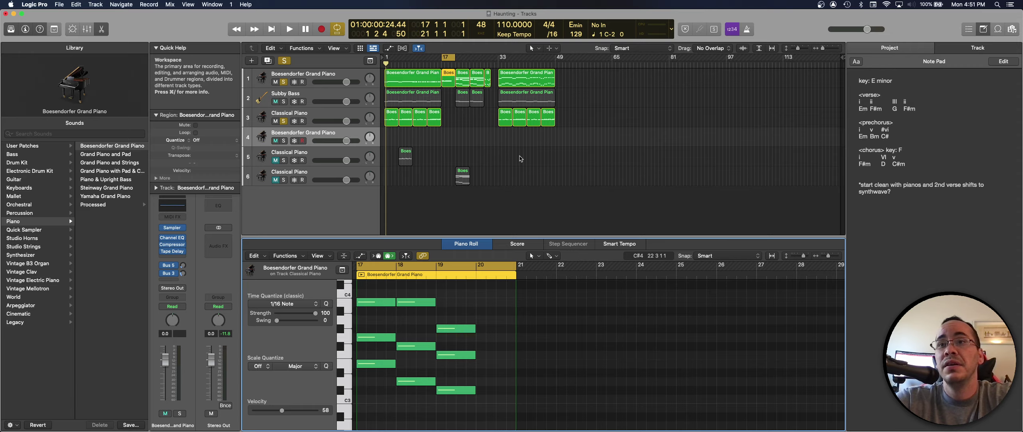
Play the grand piano region starting at bar 21 and examine its notes
left_click(463, 79)
key("space")
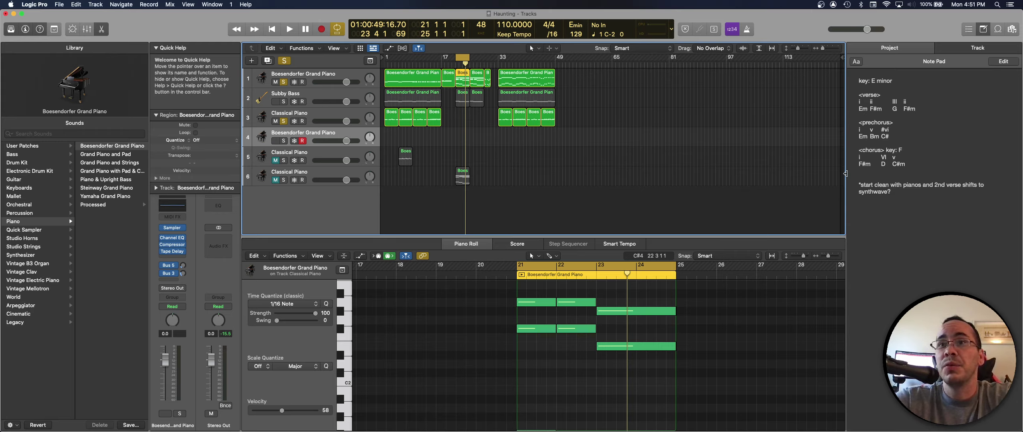
scroll(577, 357, "up", 5)
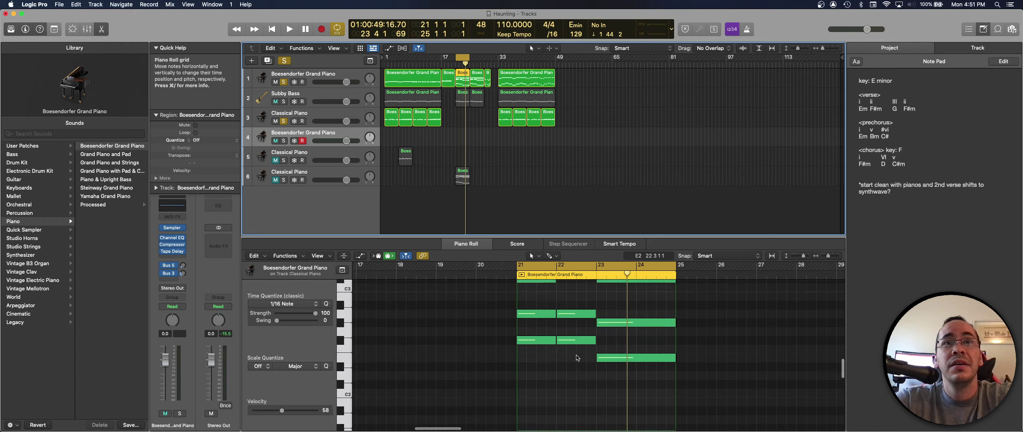
left_click(578, 357)
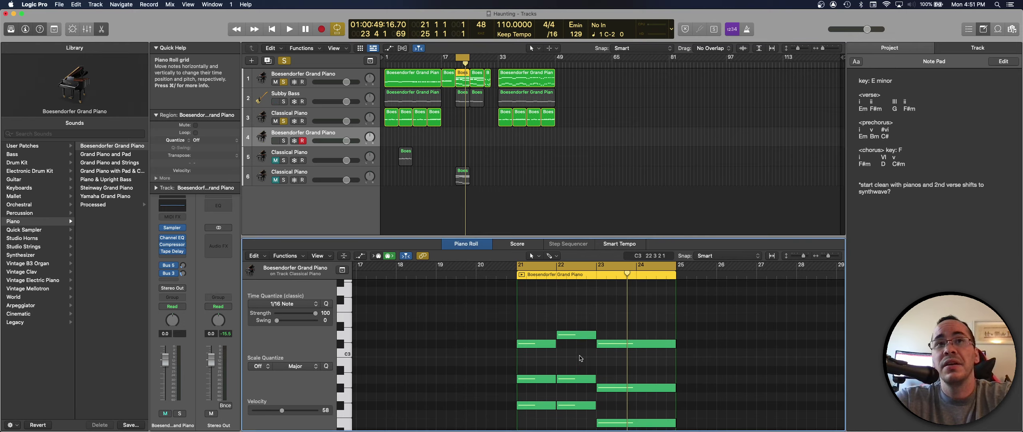
key("space")
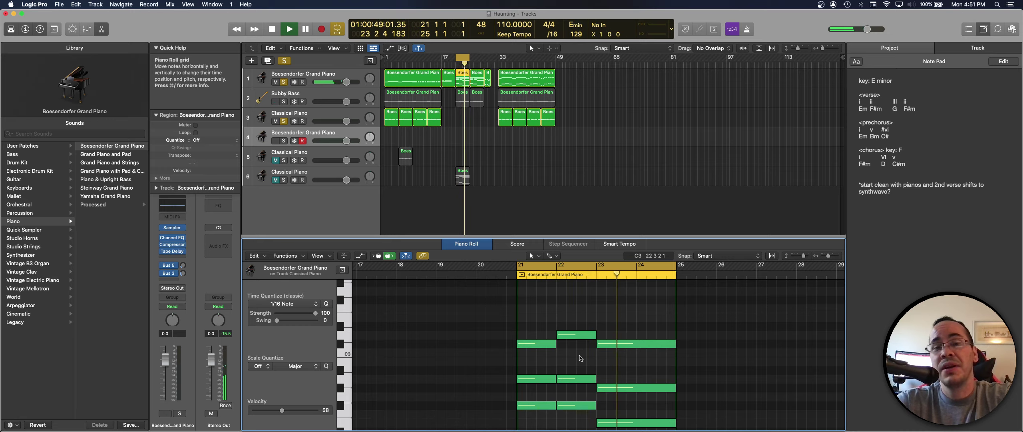
key("space")
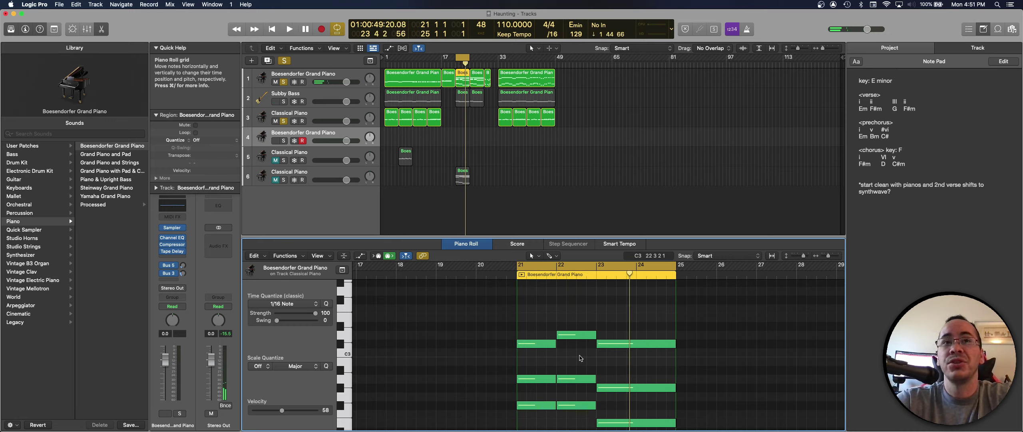
Play the transition from bar 13 into the bar 17 grand piano region and move the playhead to bar 17
left_click(524, 207)
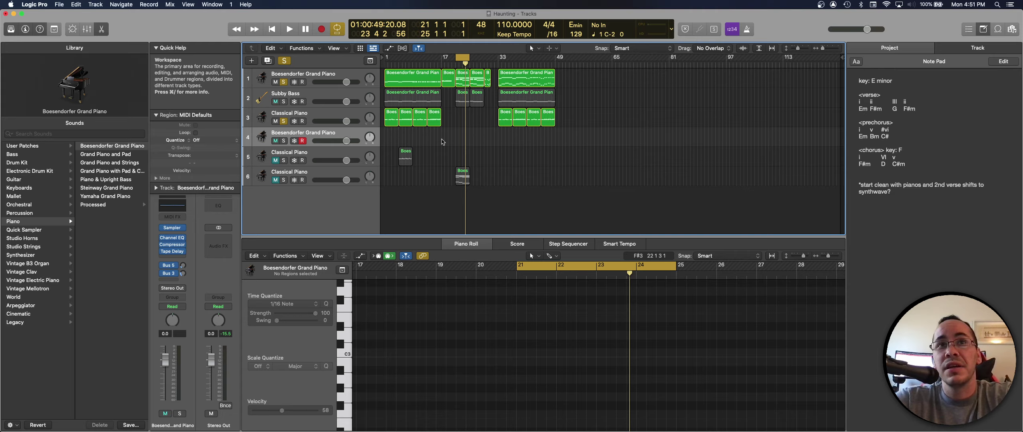
left_click(449, 80)
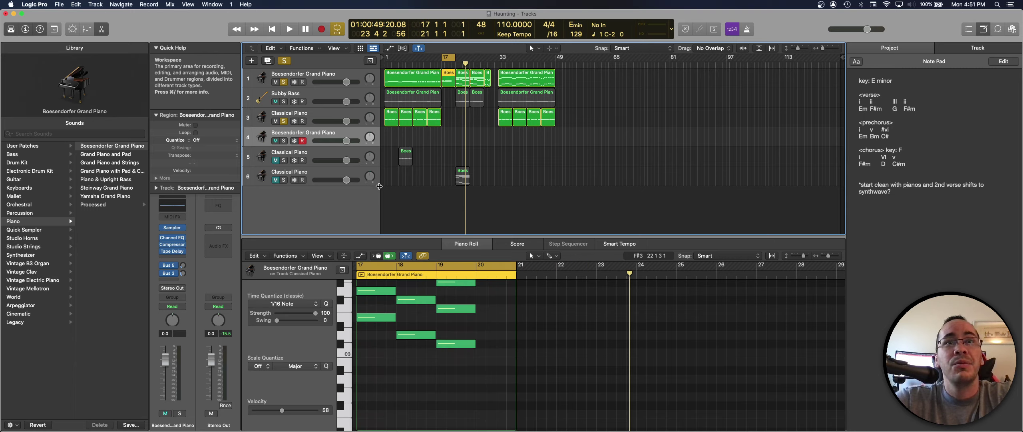
left_click_drag(443, 57, 427, 57)
key("space")
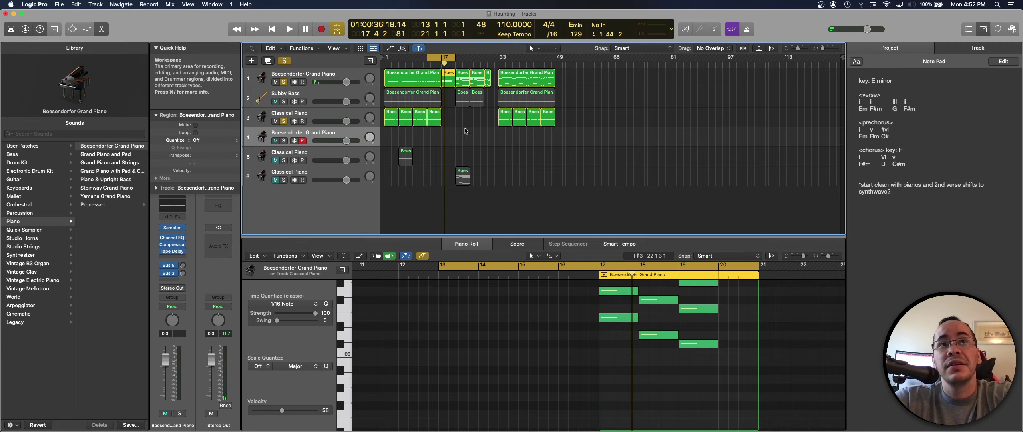
left_click_drag(444, 63, 442, 64)
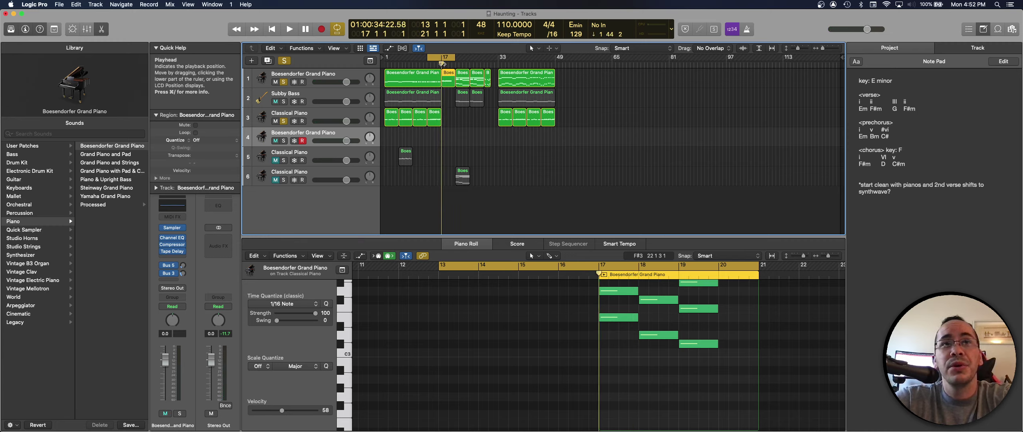
left_click(438, 149)
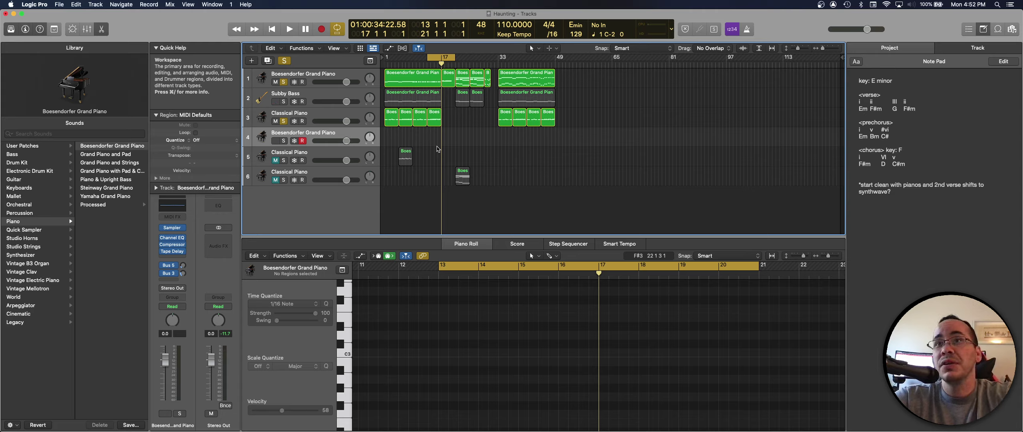
Collapse the region settings in the inspector and load the 80s Bitrate Synth keyboard patch on track 4
key("ctrl+m")
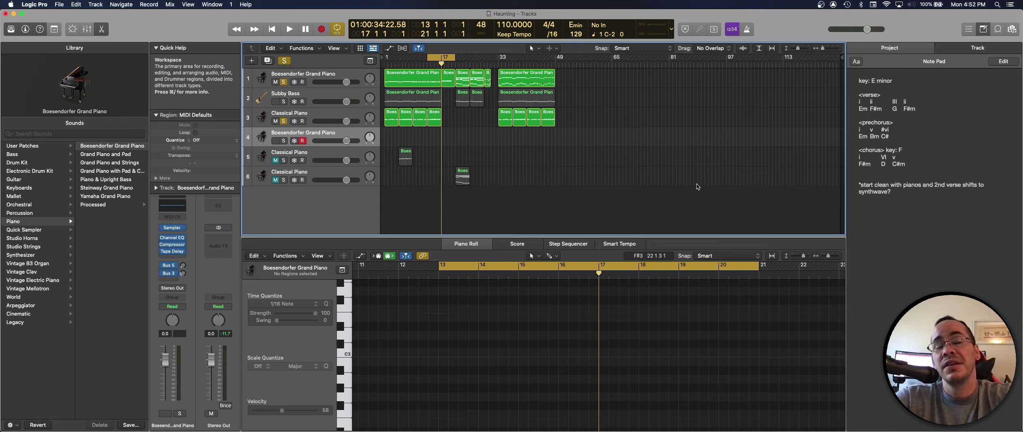
key("ctrl+m")
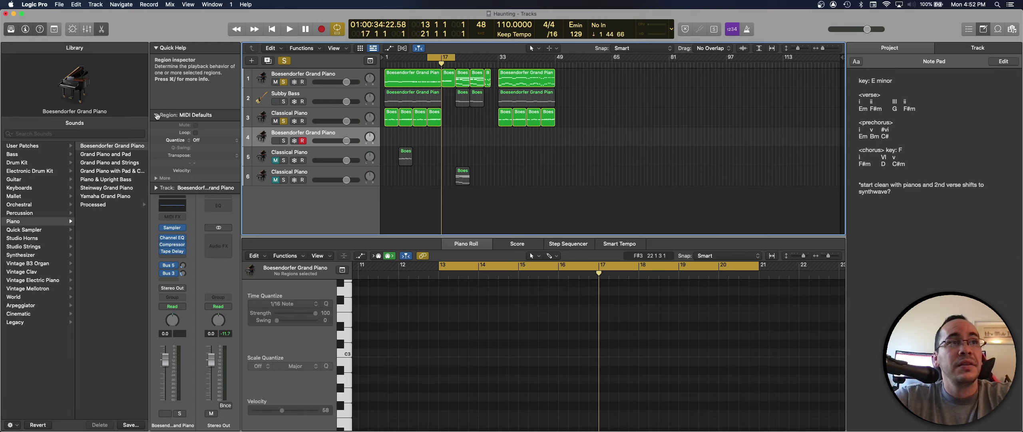
left_click(156, 116)
key("ctrl+m")
key("ctrl+m")
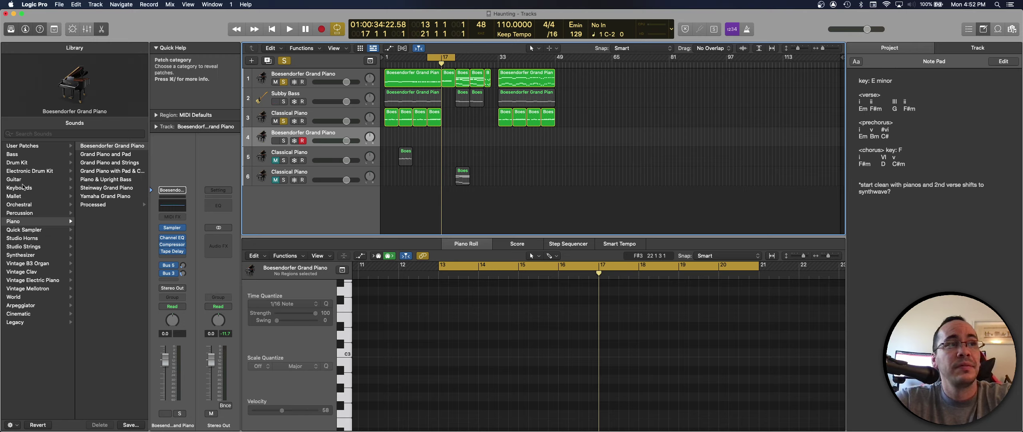
left_click(19, 188)
left_click(96, 146)
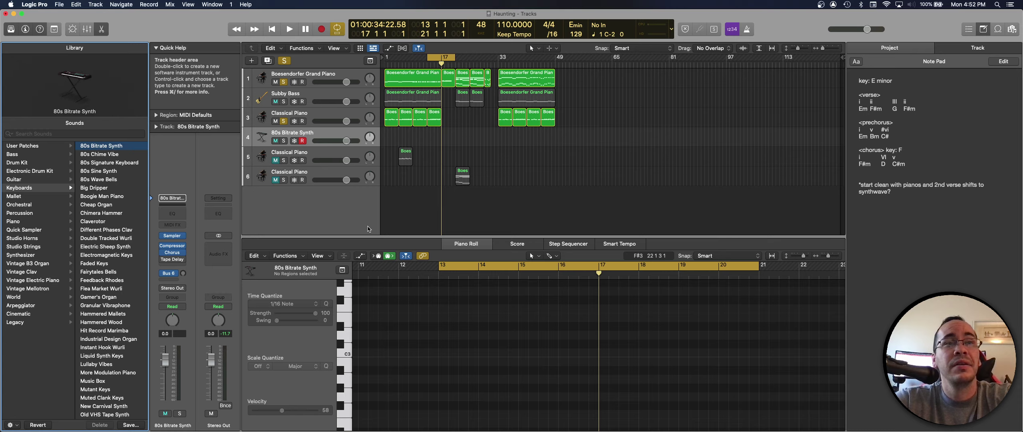
Copy the bar 17 grand piano region onto the 80s Bitrate Synth track and add an Arpeggiator MIDI effect to that track
left_click(452, 84)
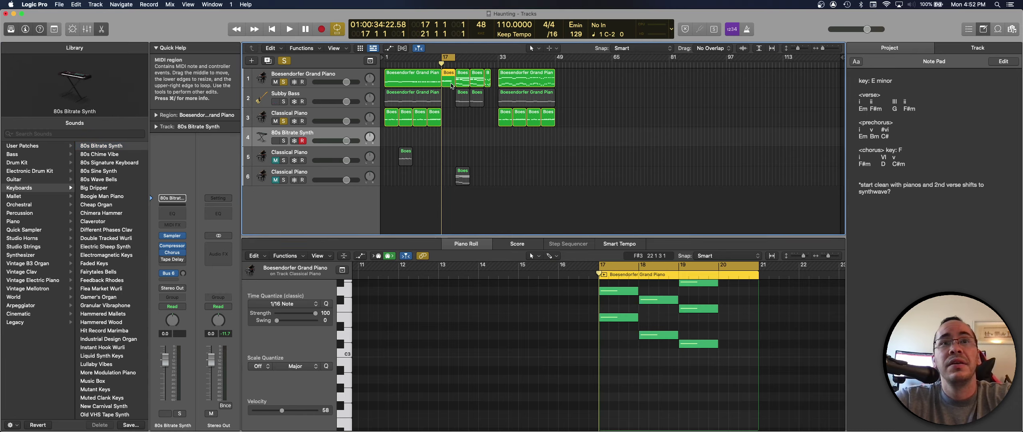
left_click_drag(451, 84, 453, 138)
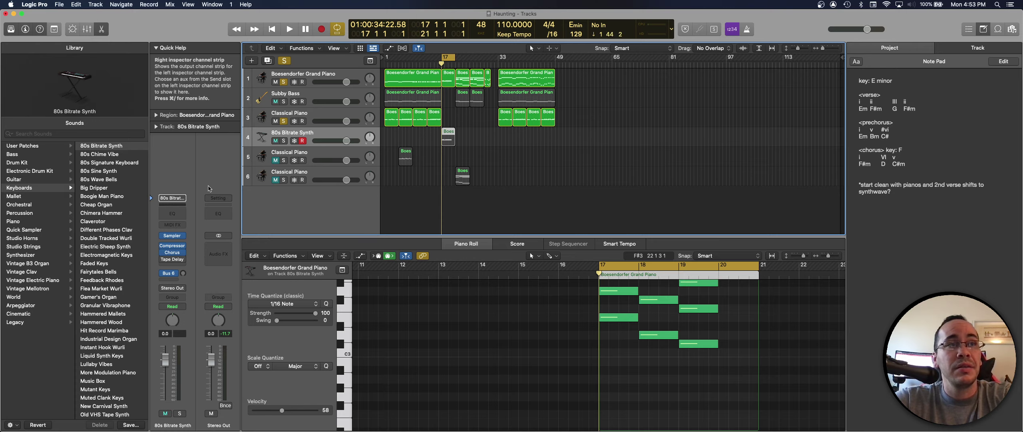
left_click(175, 224)
left_click(176, 236)
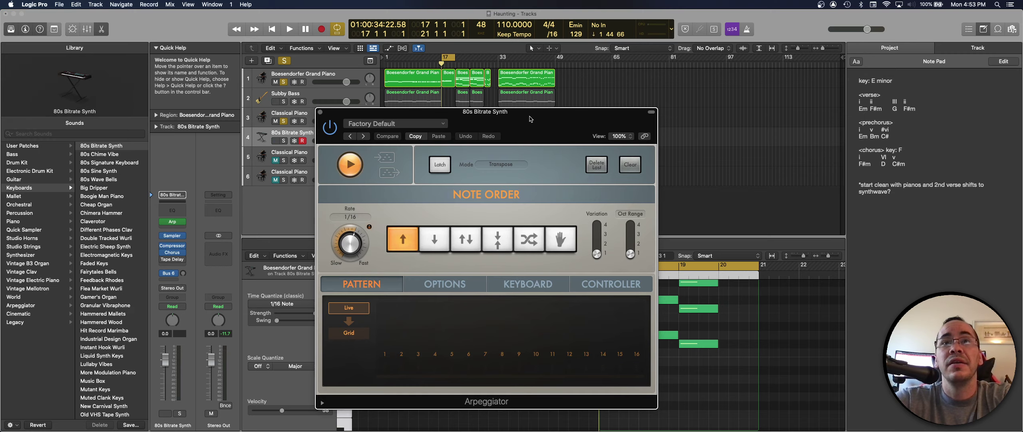
left_click_drag(532, 119, 835, 74)
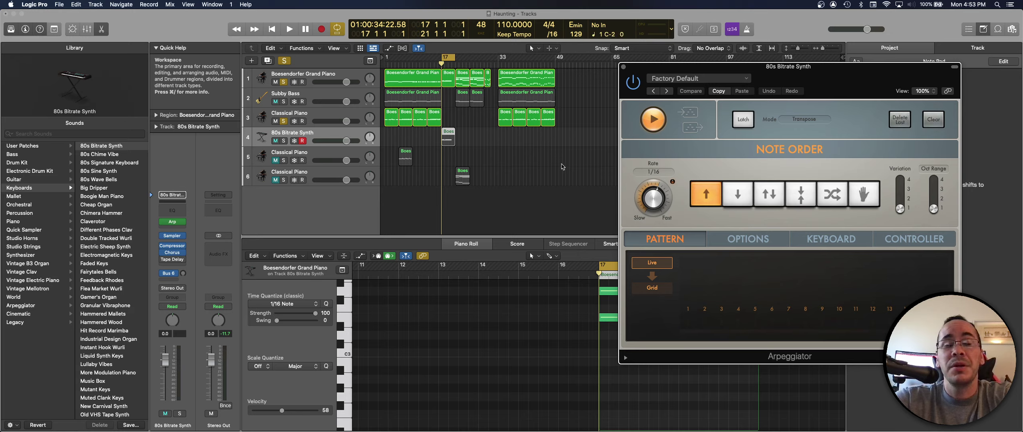
Solo the 80s Bitrate Synth track instead of the Classical Piano track and play the arpeggiated section from bar 17
left_click(283, 141)
left_click(284, 121)
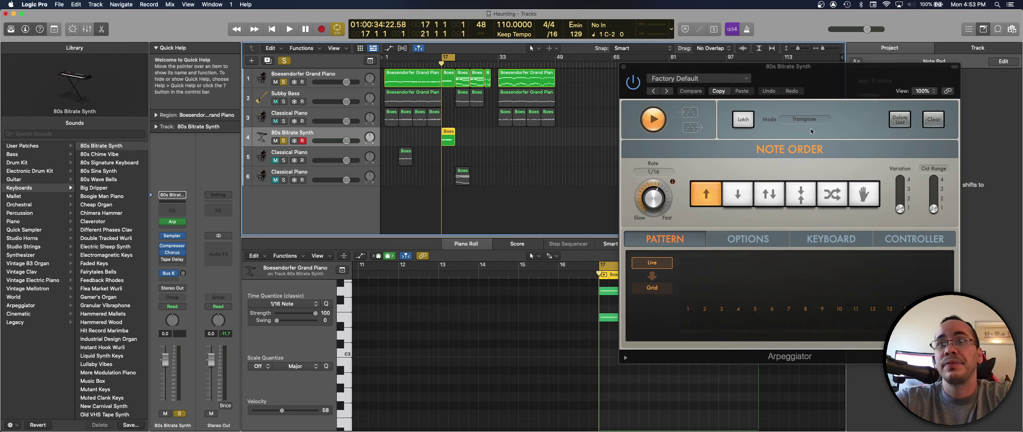
key("space")
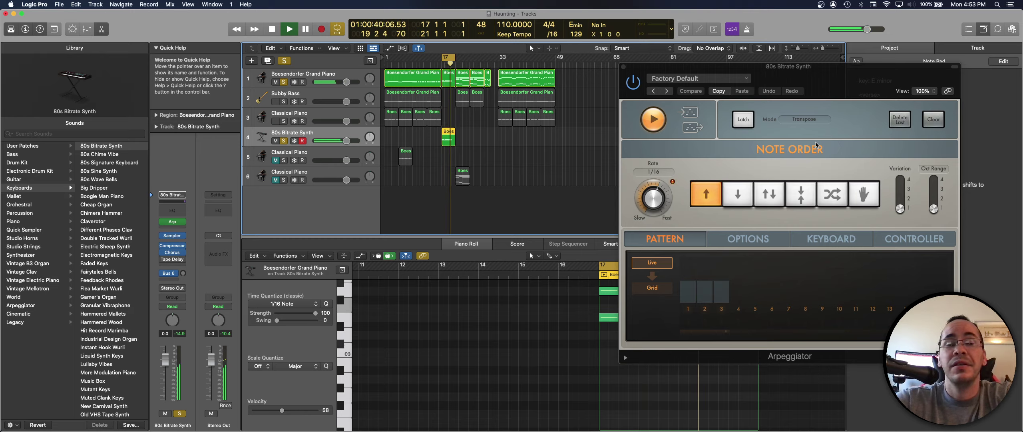
key("space")
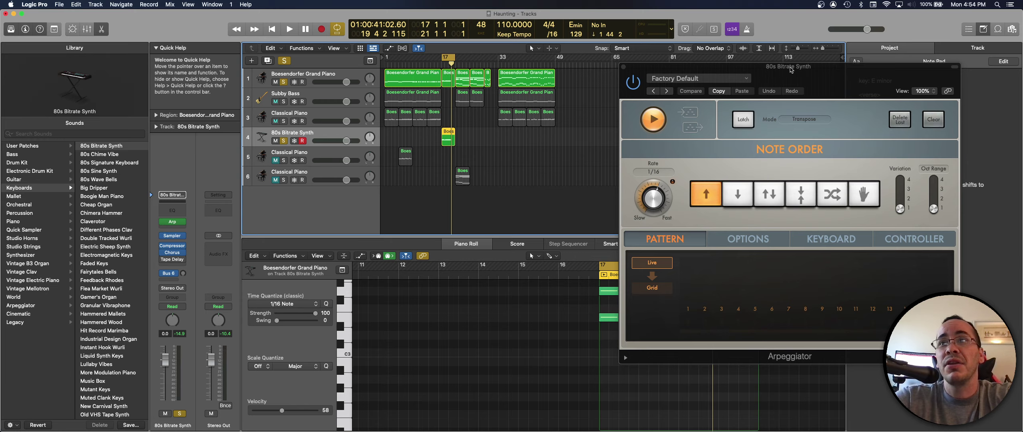
left_click_drag(789, 72, 663, 141)
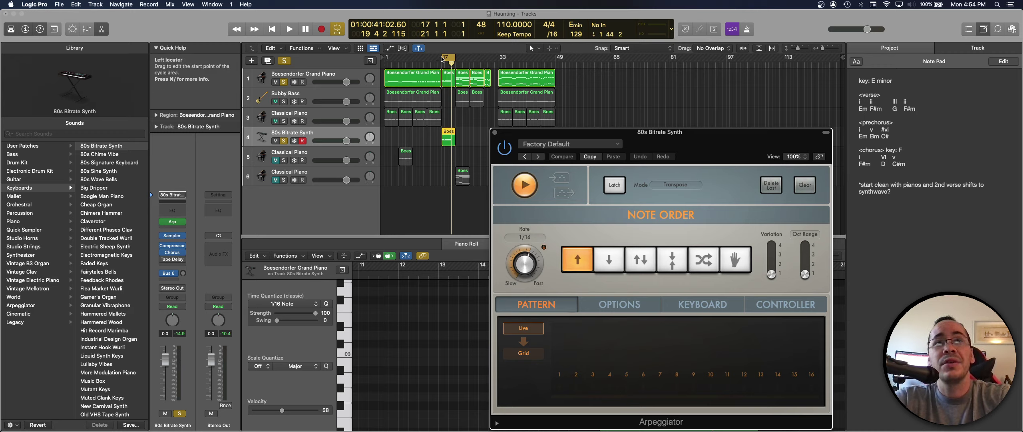
Extend the cycle range back to bar 1, solo the Classical Piano track on track 3, and play the verse
left_click(443, 57)
left_click_drag(442, 57, 387, 58)
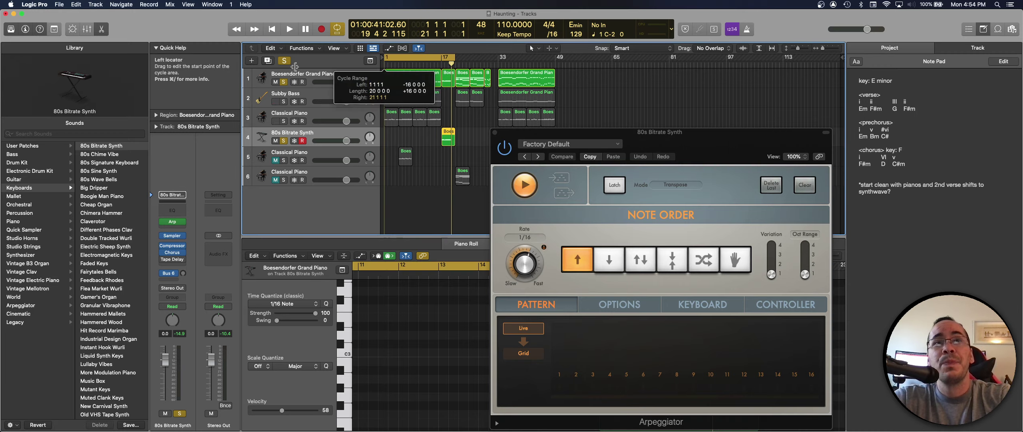
left_click(283, 121)
key("space")
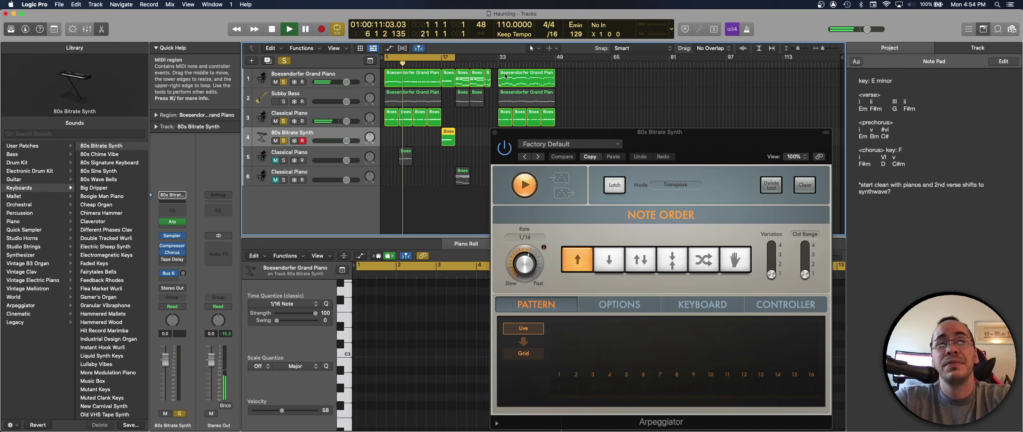
key("space")
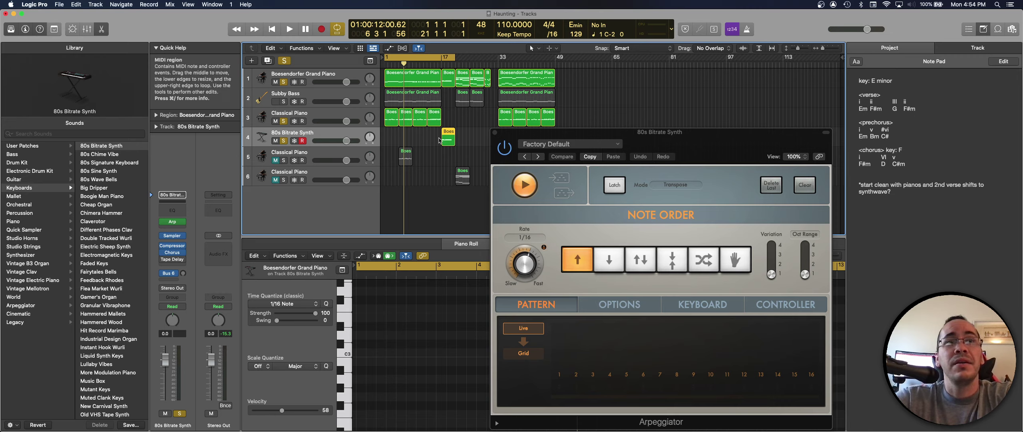
Unsolo the Classical Piano track on track 3 and play the bar 17 section with the grand piano and 80s Bitrate Synth
left_click(283, 121)
left_click(449, 78)
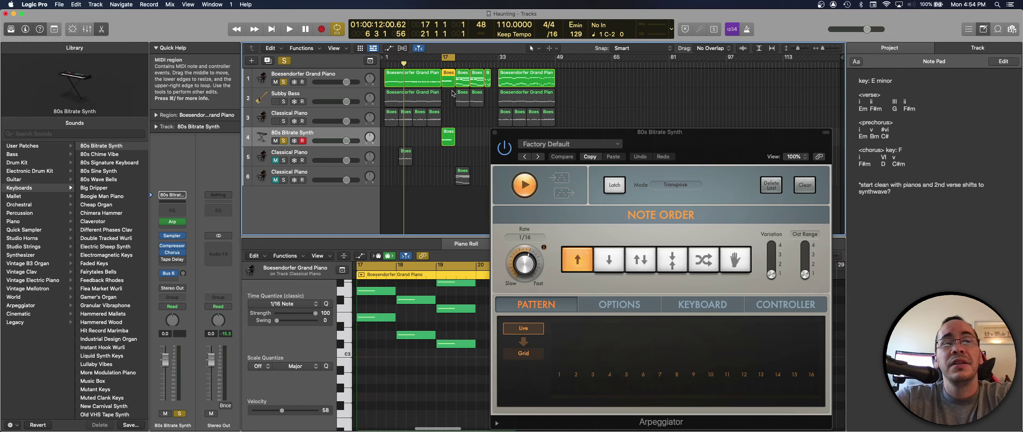
key("space")
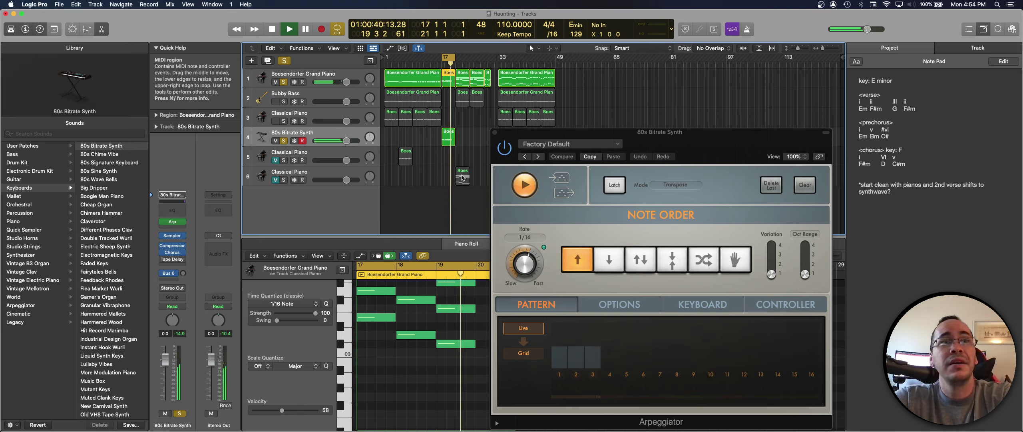
key("space")
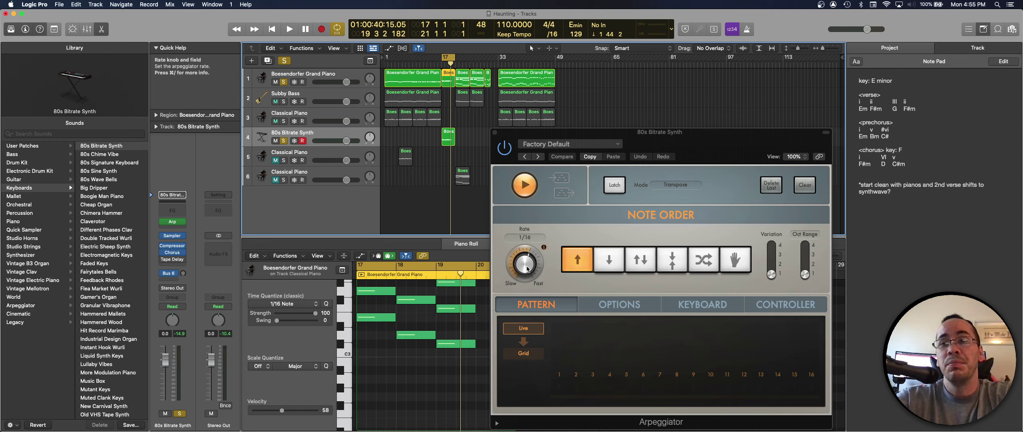
Try octave ranges 2 and 3 in the synth's Arpeggiator while the bar 17 section plays, and return the range to 1
left_click_drag(527, 269, 528, 266)
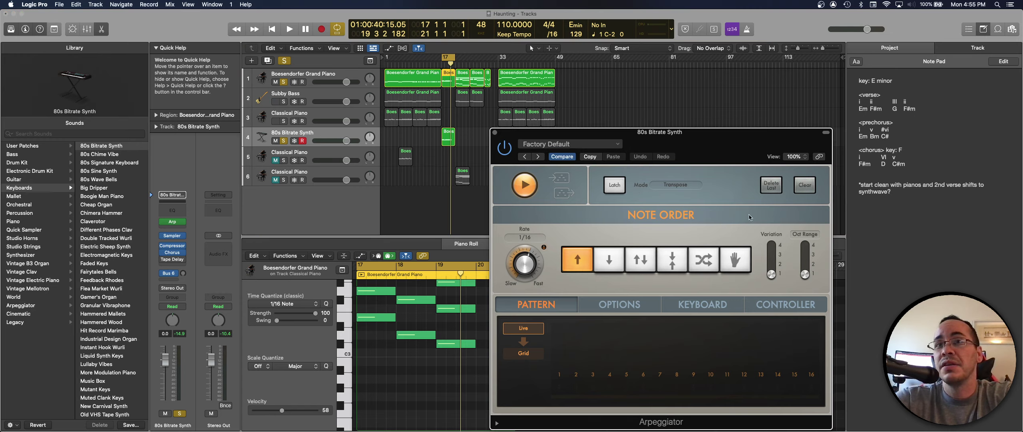
key("space")
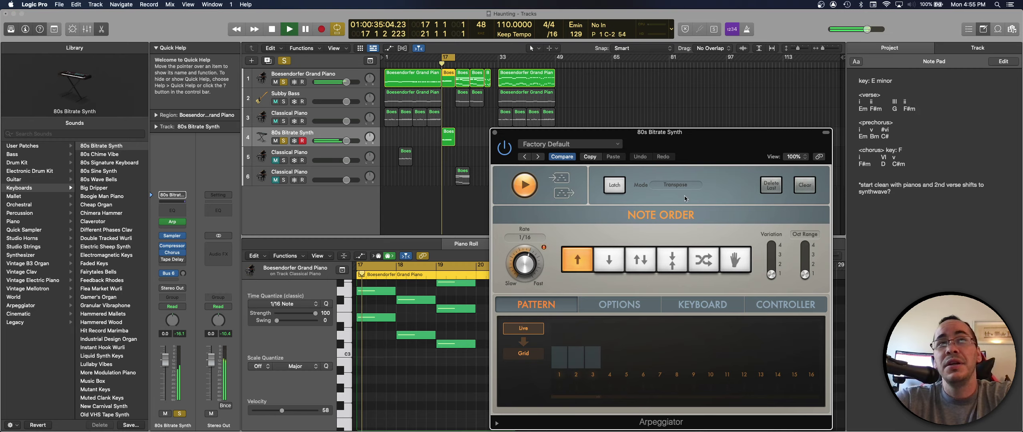
left_click_drag(804, 274, 805, 264)
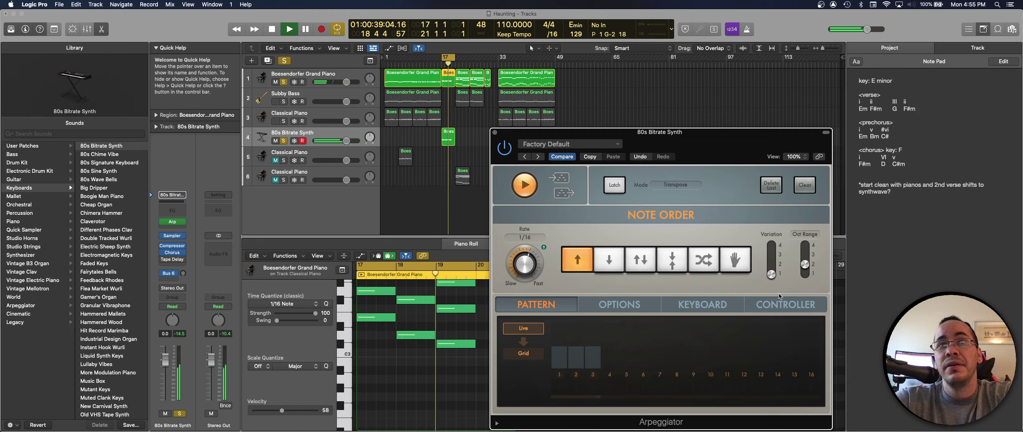
left_click_drag(806, 267, 806, 255)
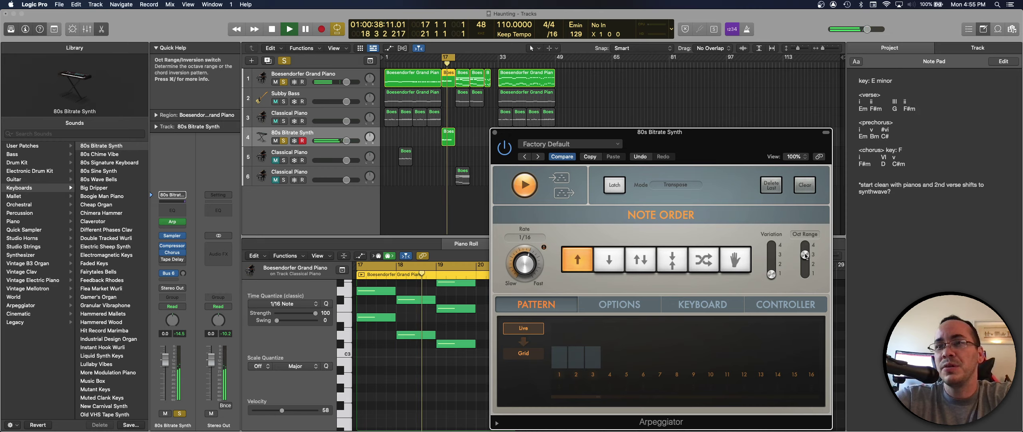
left_click_drag(805, 256, 806, 264)
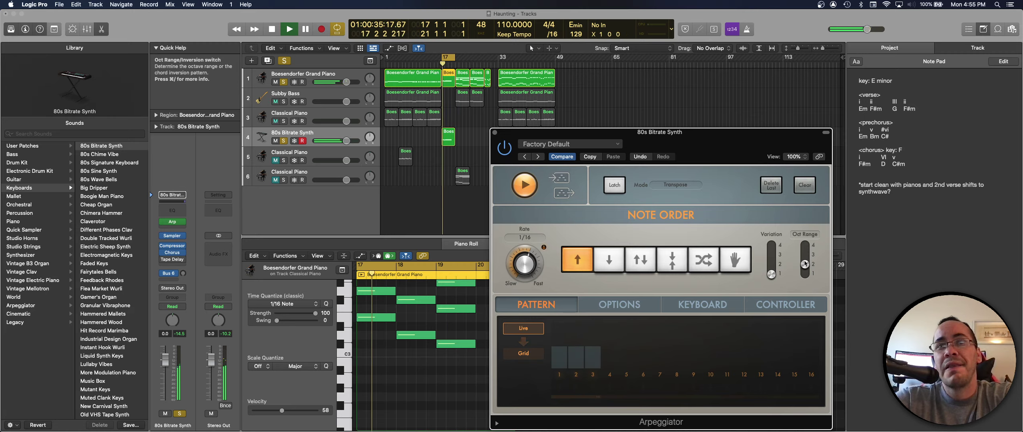
left_click_drag(805, 263, 804, 273)
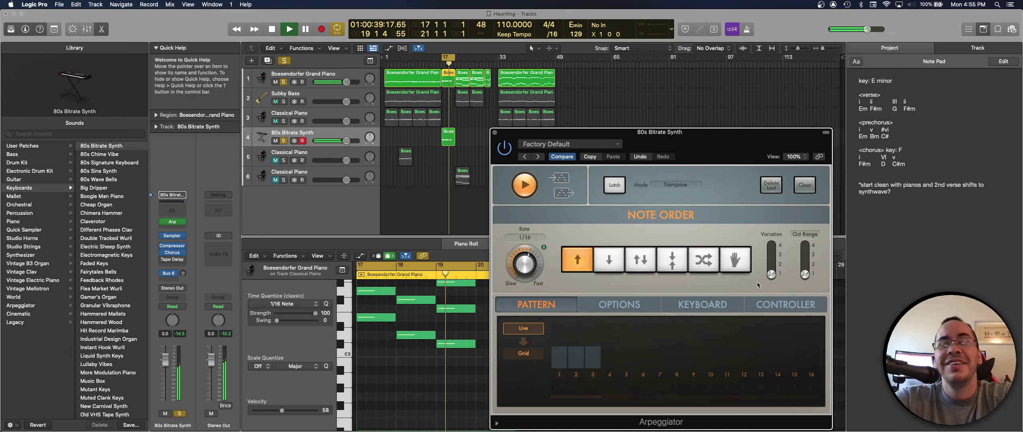
Set the synth Arpeggiator's variation to 2, close the plug-in, and stop playback
left_click_drag(769, 278, 771, 271)
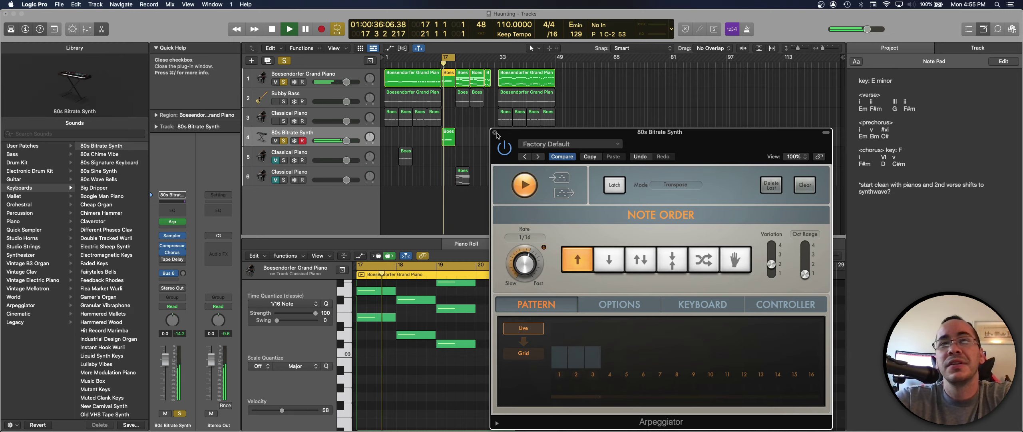
left_click(495, 133)
key("space")
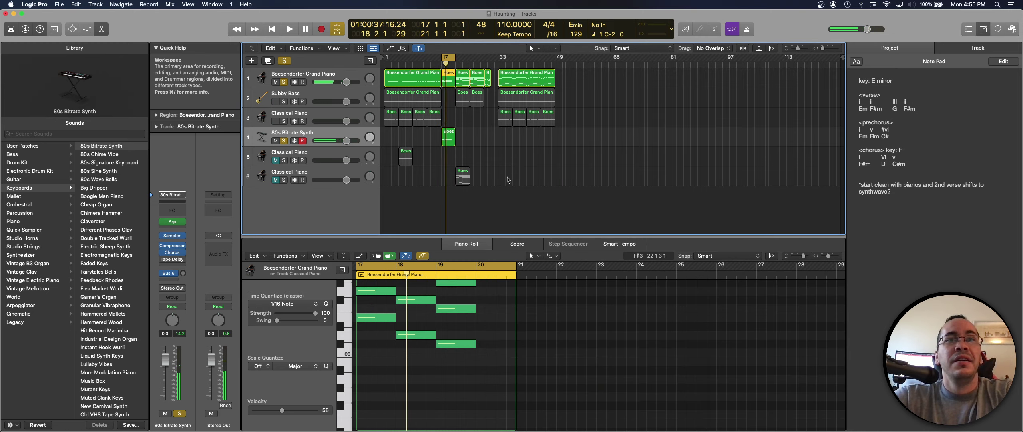
Extend the cycle start back to bar 13, turn off all track solos, and play the transition into the prechorus
left_click_drag(443, 58, 428, 57)
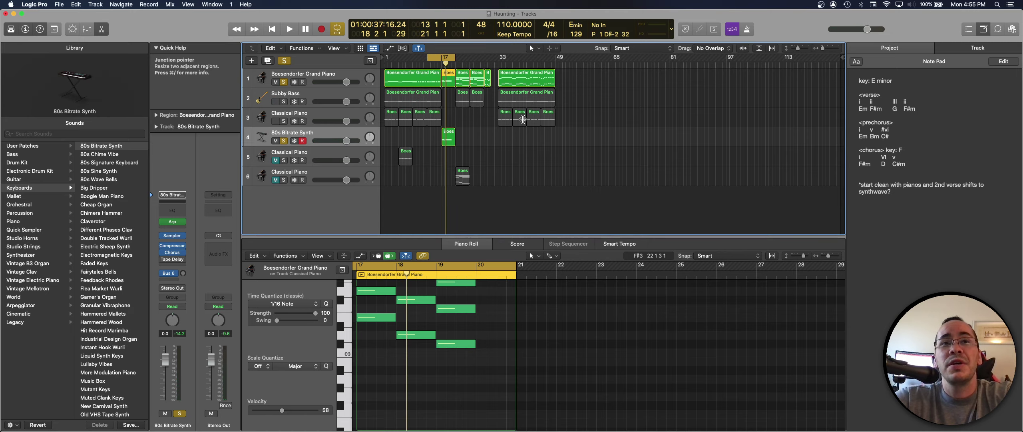
key("space")
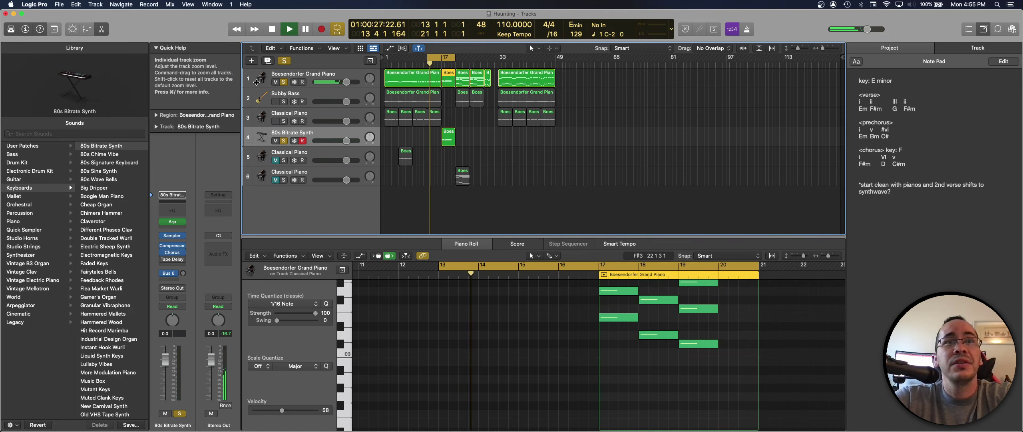
left_click(284, 82)
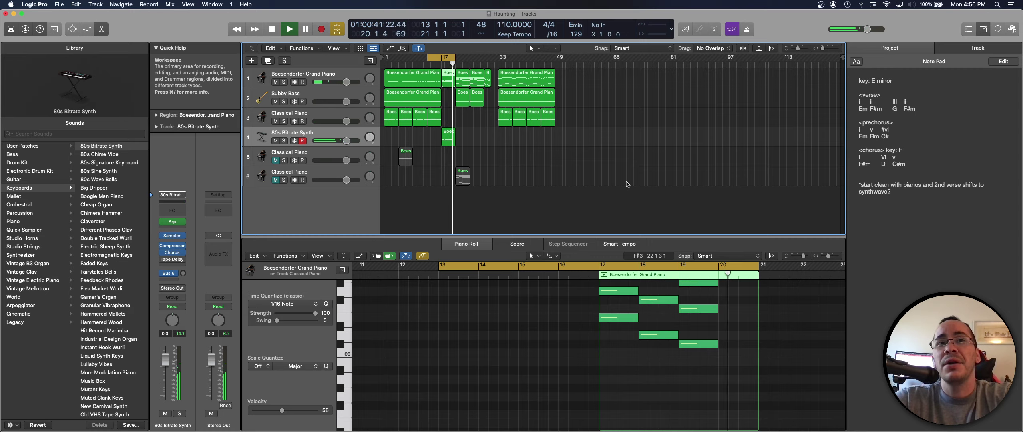
key("space")
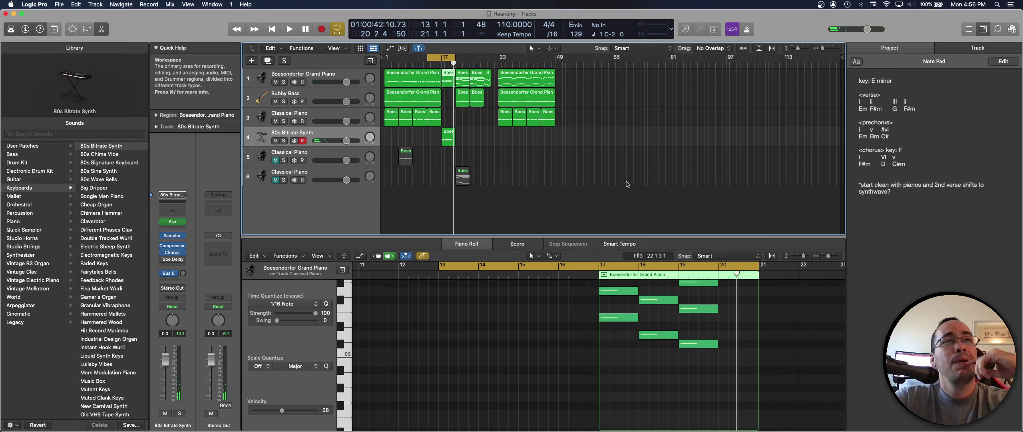
Move the 80s Bitrate Synth region from bar 17 to bar 49 on its track
left_click(445, 135)
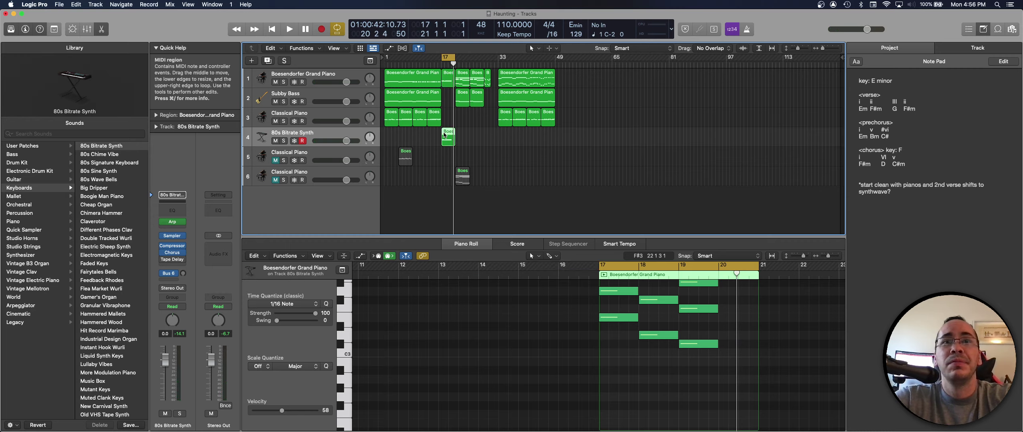
left_click_drag(445, 135, 558, 138)
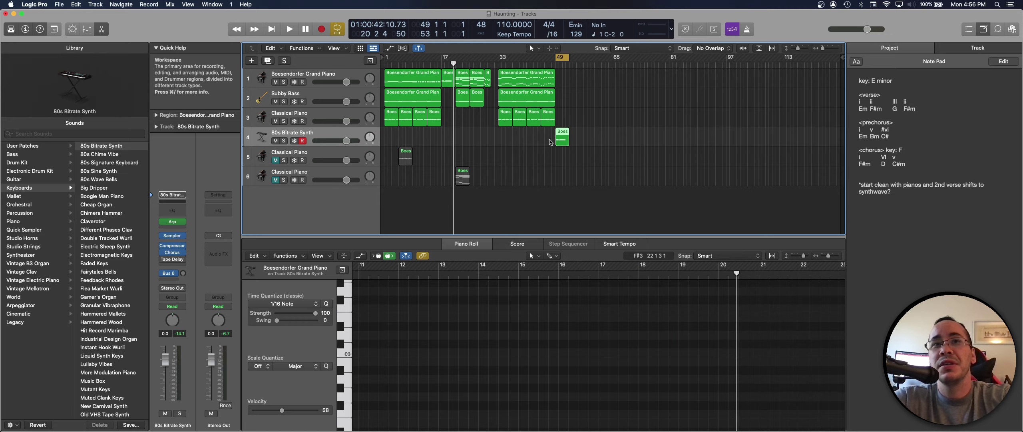
Duplicate the Classical Piano track on track 3 and copy the bar 17 grand piano region onto the new track 4
left_click(448, 84)
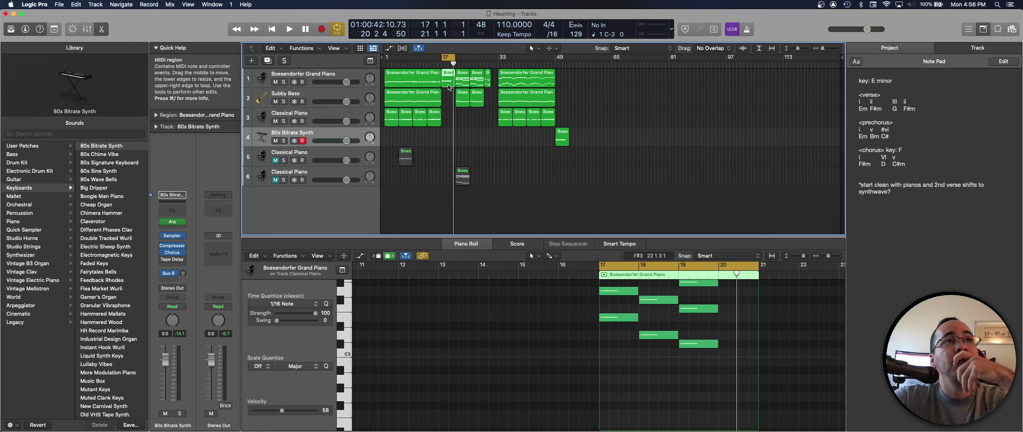
left_click(320, 119)
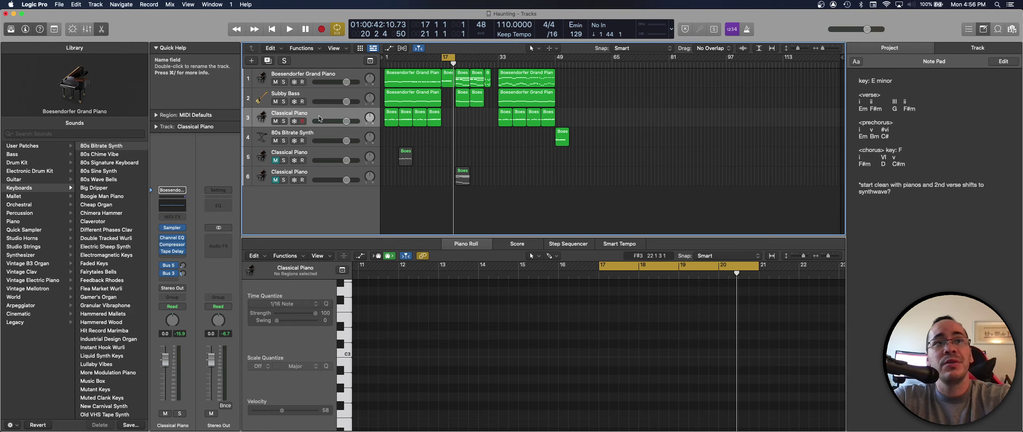
key("super+d")
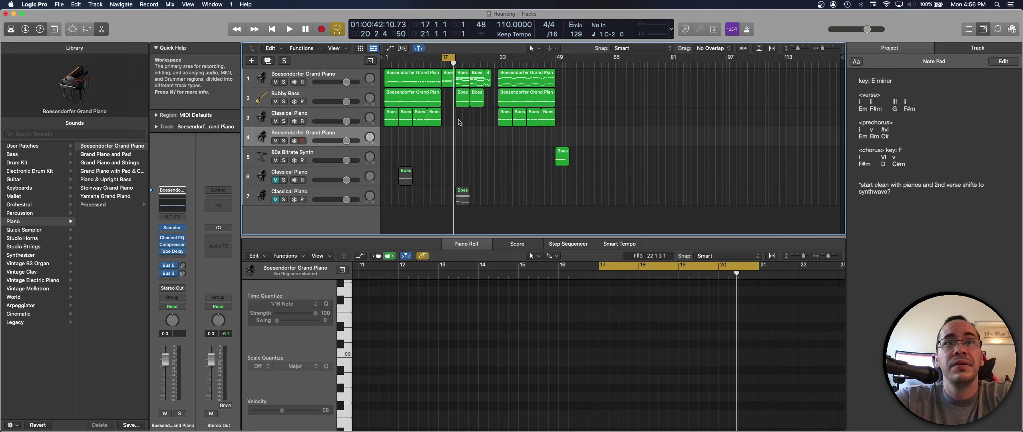
left_click(448, 85)
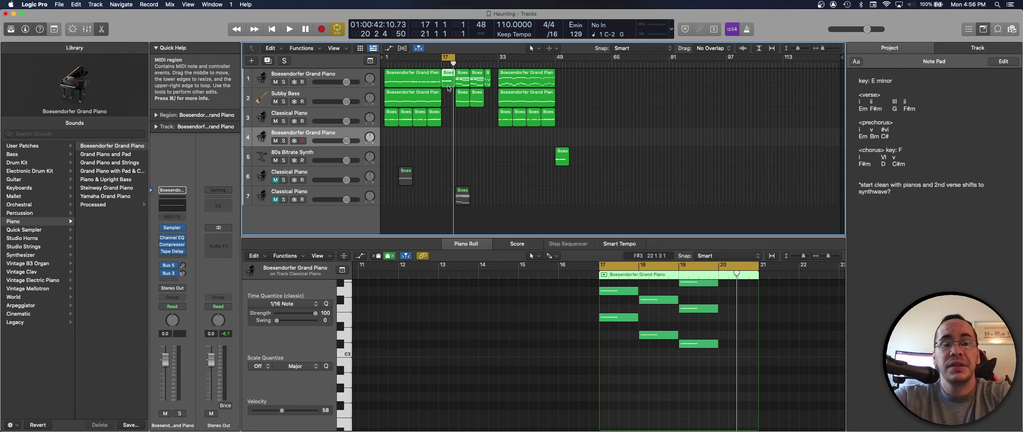
left_click_drag(448, 88, 448, 122)
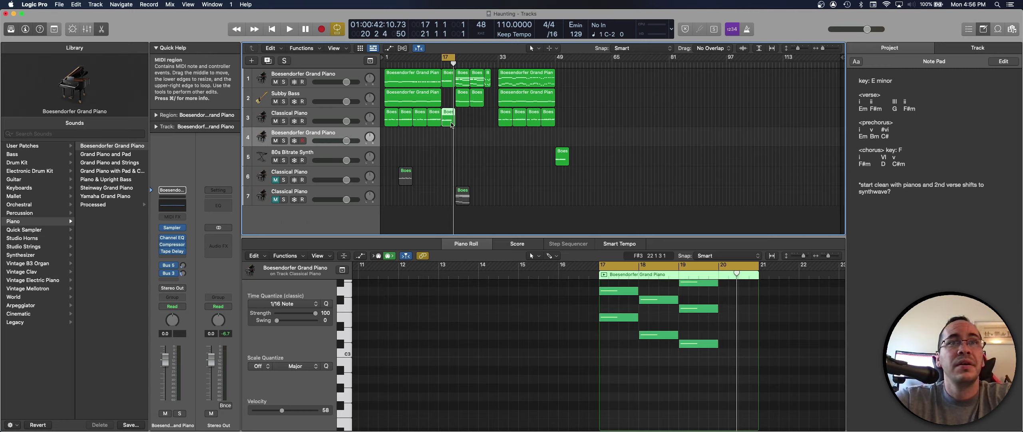
left_click_drag(451, 135, 450, 137)
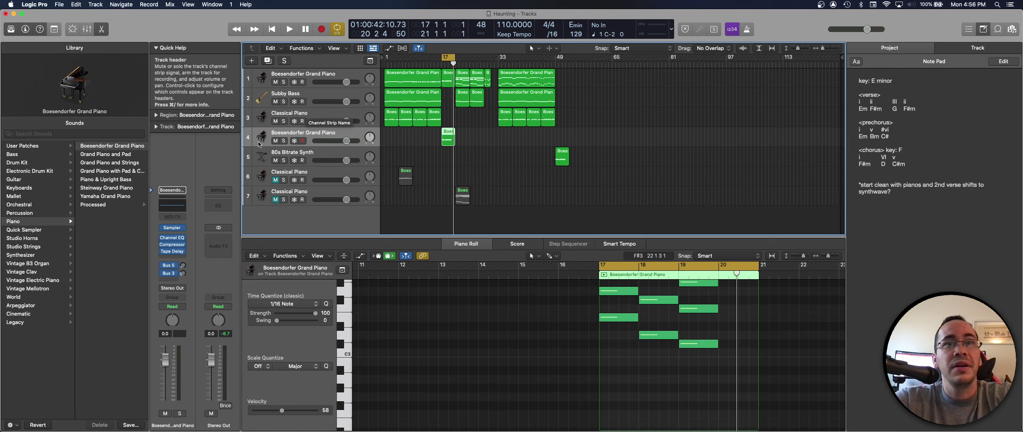
Add an Arpeggiator MIDI effect with variation 2 to the new grand piano track and play the bar 17 section
left_click(172, 220)
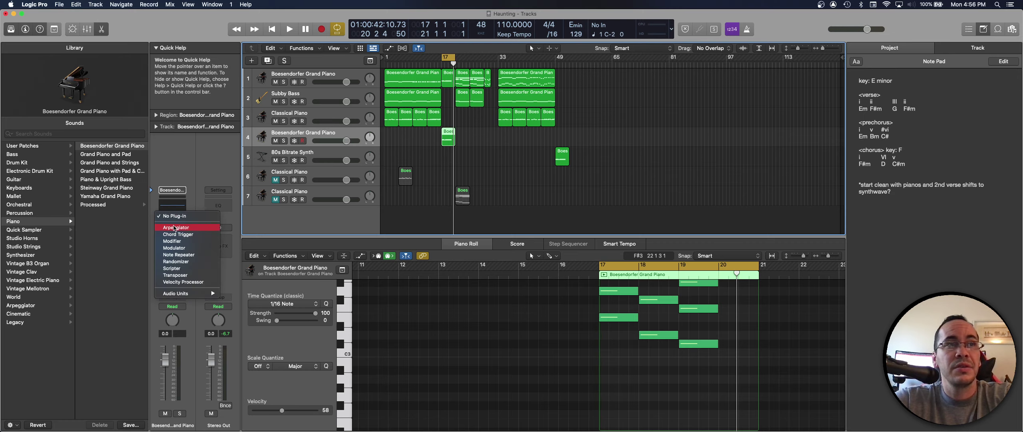
left_click(176, 227)
left_click_drag(489, 115, 794, 91)
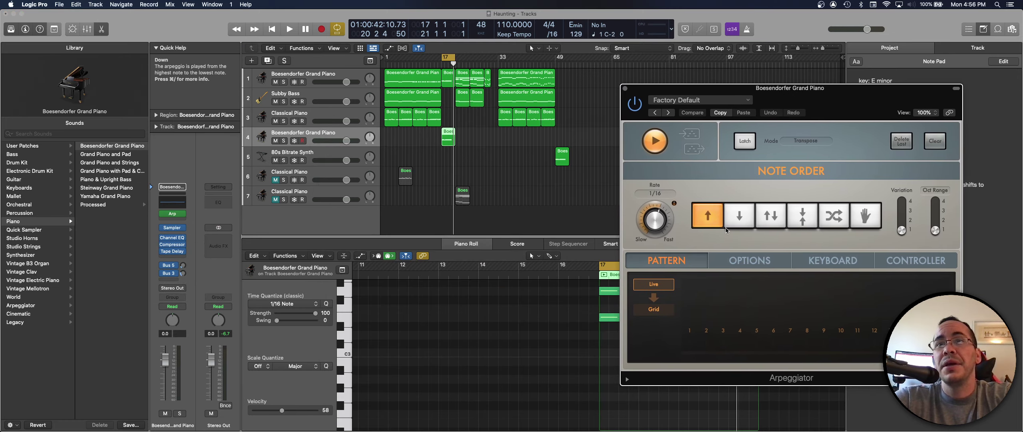
left_click(906, 227)
key("space")
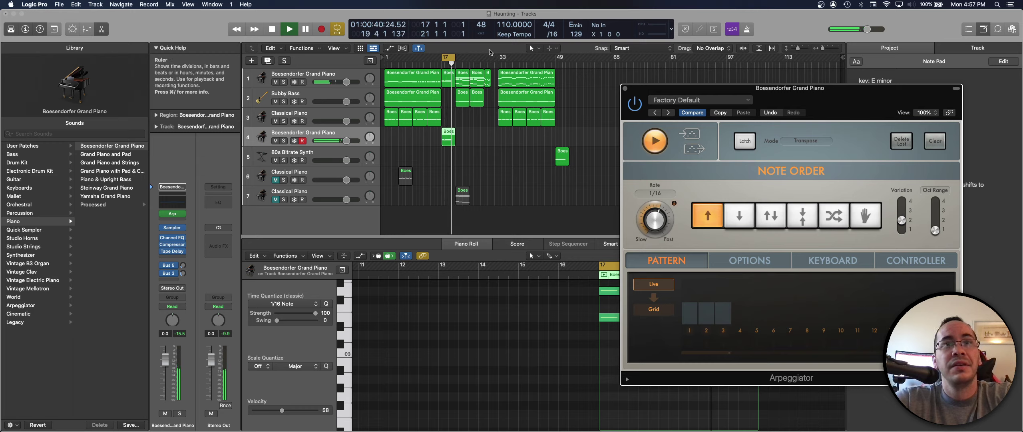
key("space")
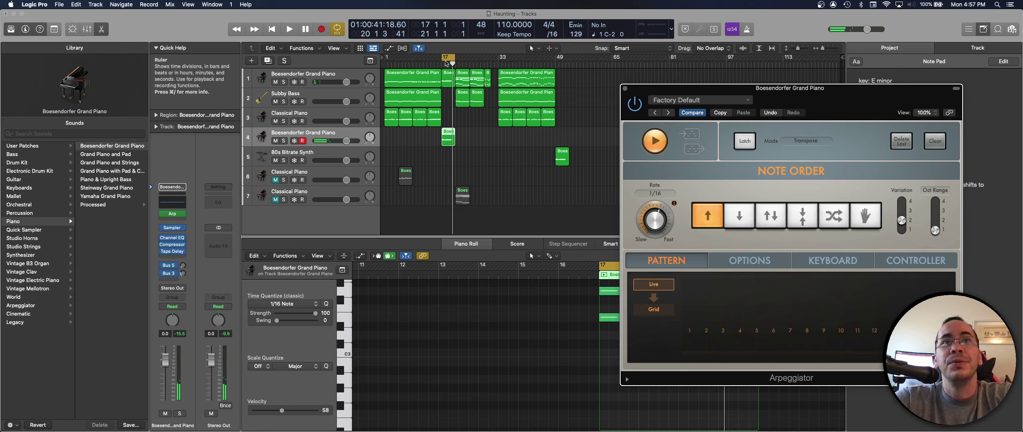
Extend the cycle start back to bar 13, play the transition into the piano arpeggio, and close the Arpeggiator
left_click_drag(443, 58, 428, 58)
left_click(784, 93)
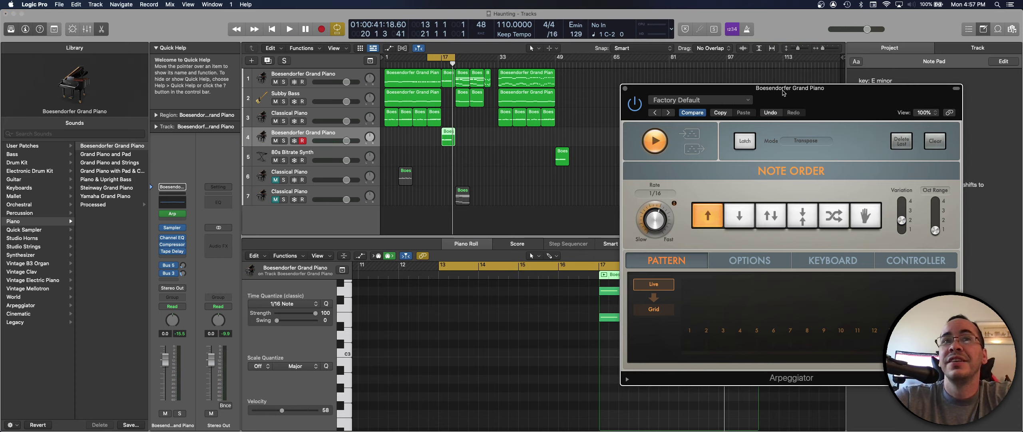
key("space")
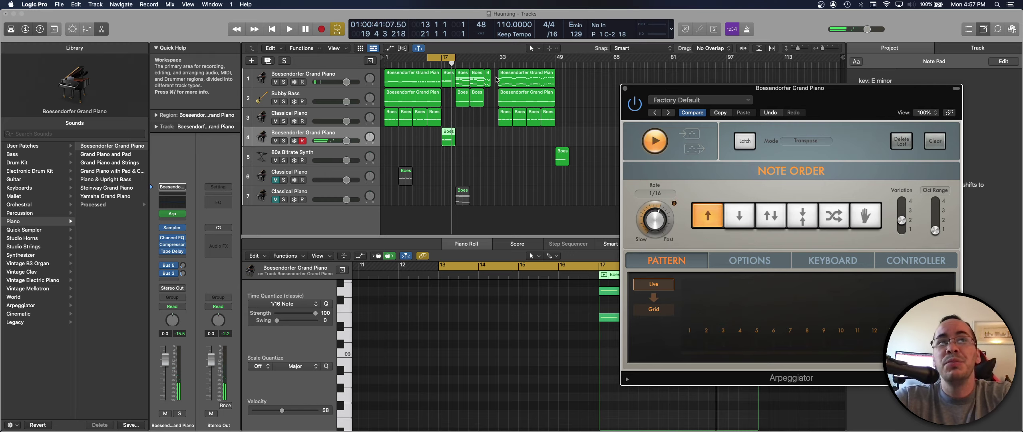
left_click(624, 88)
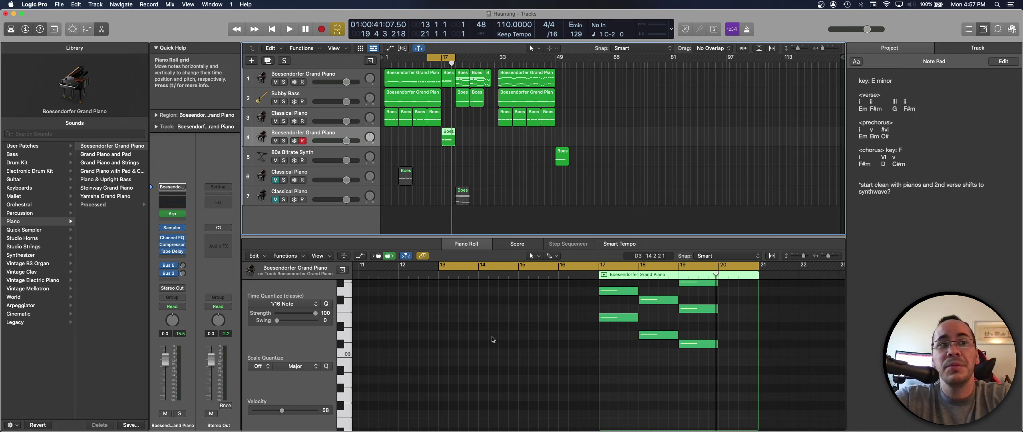
Transpose all notes of the bar 17 region on the track 4 grand piano up one octave
left_click(542, 341)
scroll(542, 342, "up", 5)
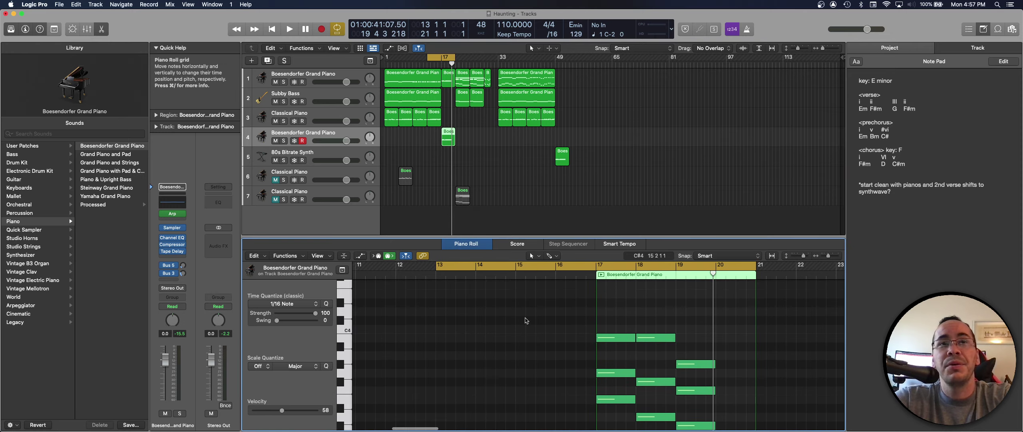
left_click(434, 116)
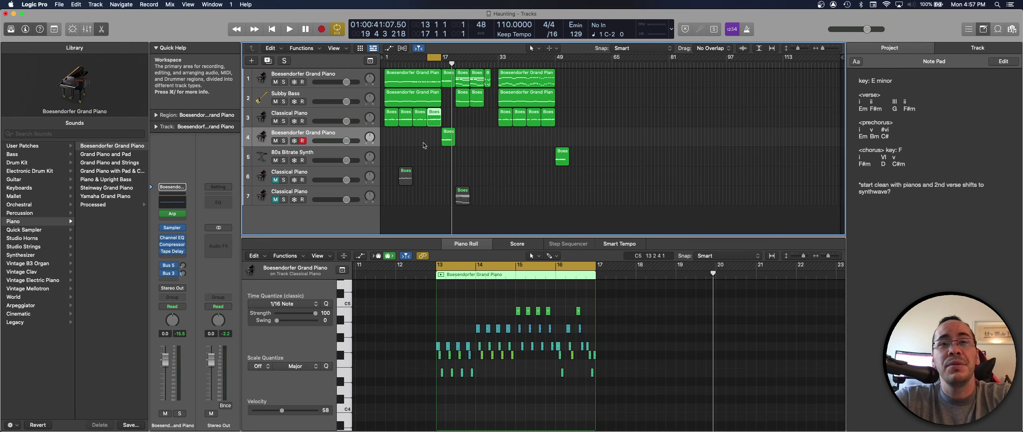
left_click(448, 138)
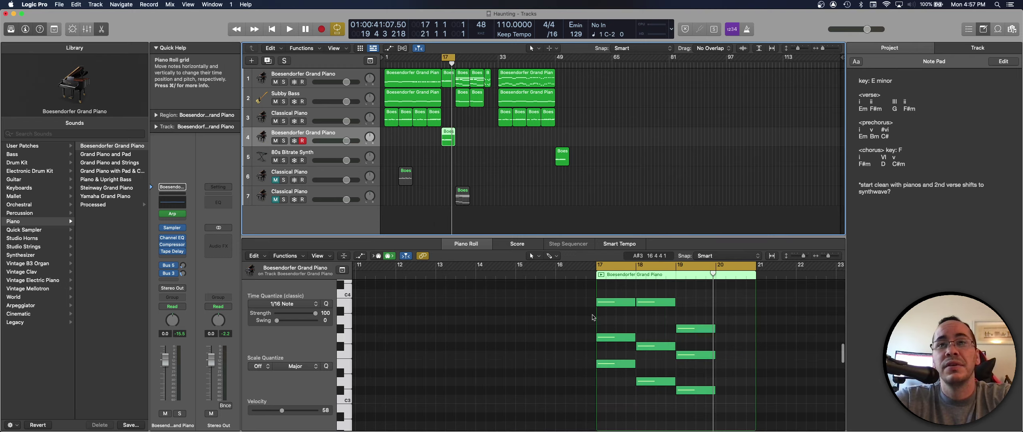
left_click(678, 410)
key("super+a")
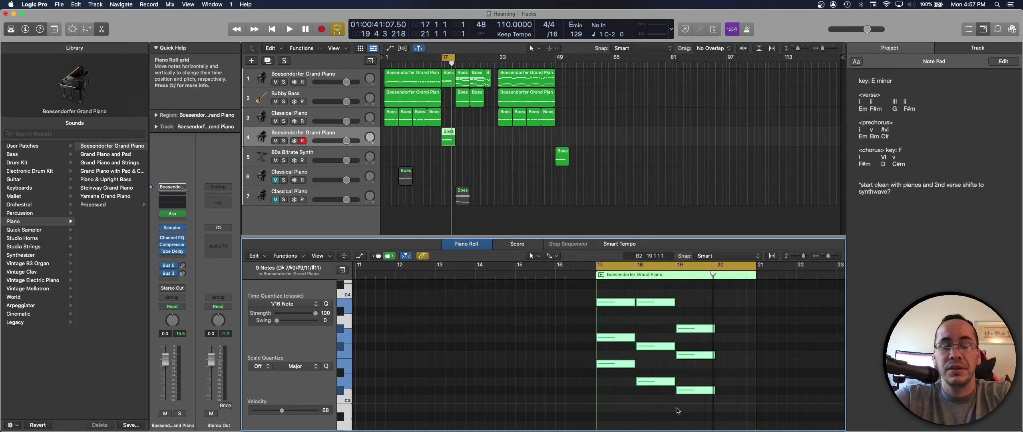
key("alt+shift+Up")
scroll(685, 337, "up", 5)
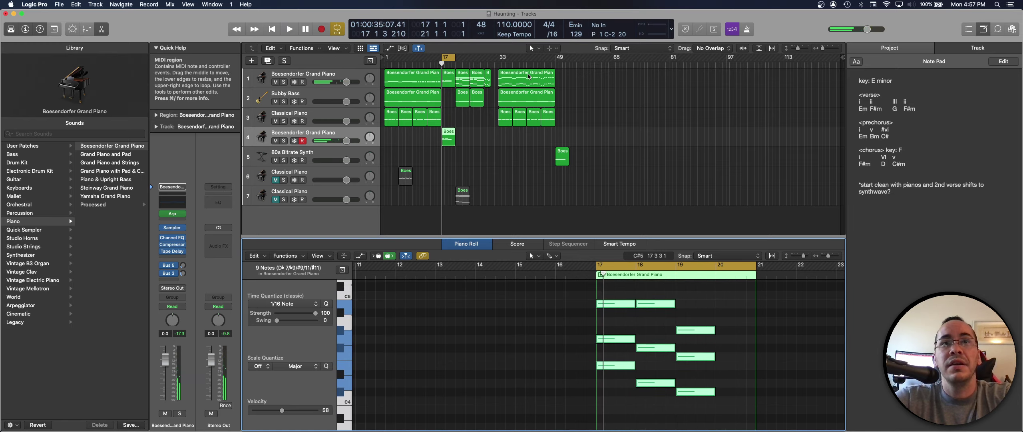
Extend the cycle start back to bar 13 and play the transition into the octave-raised piano arpeggio
left_click_drag(442, 56, 428, 57)
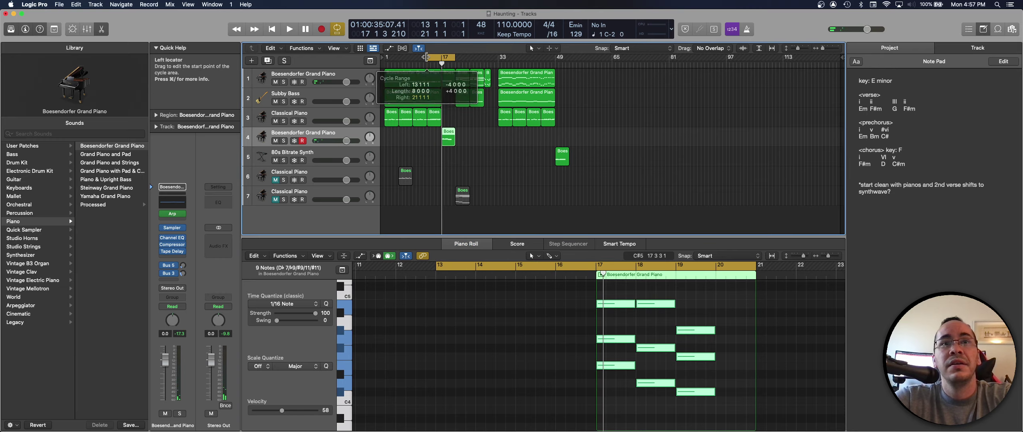
key("space")
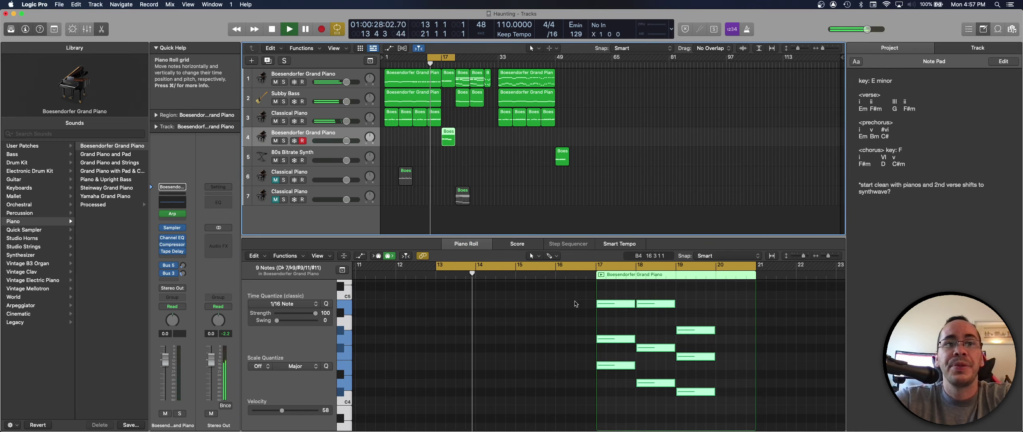
left_click(522, 333)
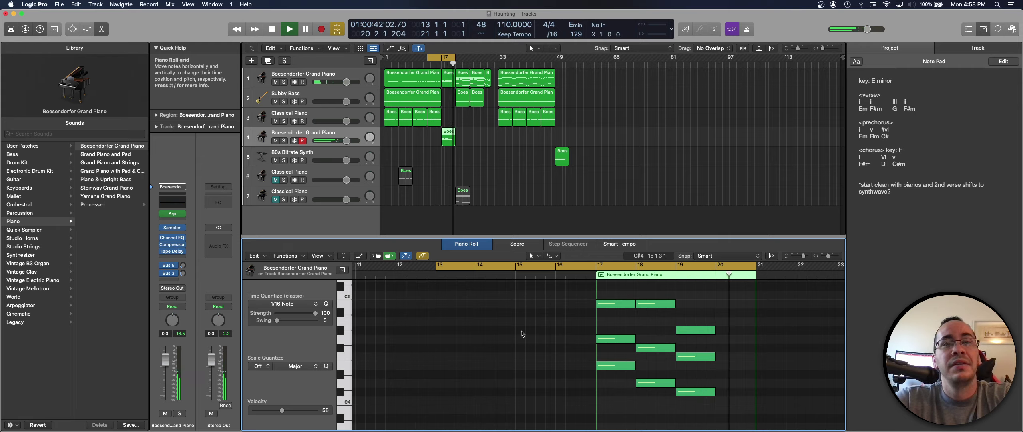
key("space")
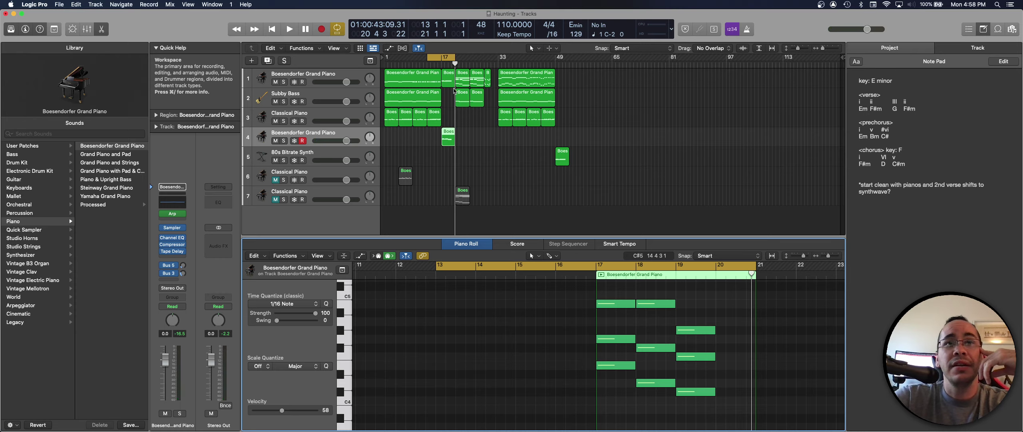
Copy the bar 17 grand piano region from track 1 onto the Subby Bass track at the same position
left_click(448, 80)
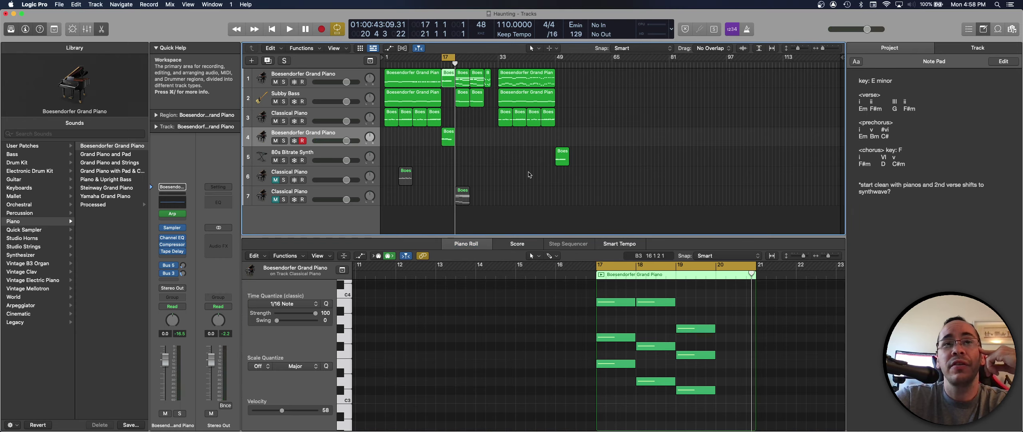
left_click(446, 139)
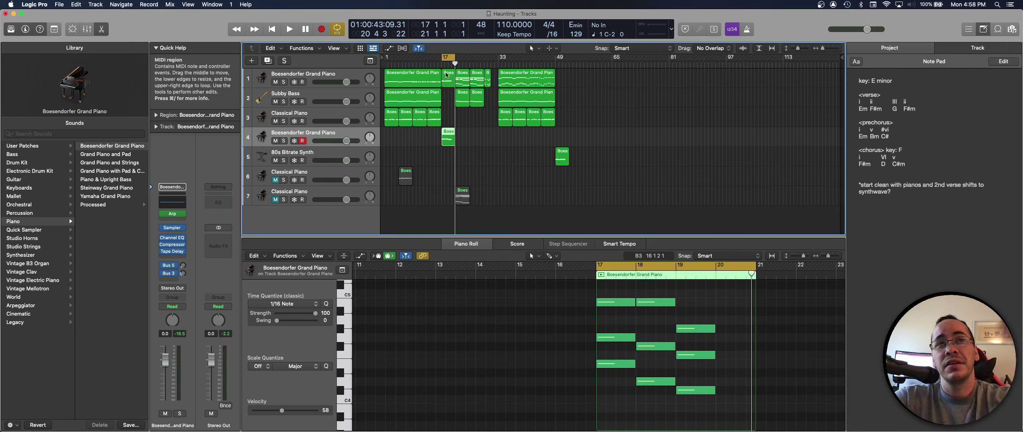
left_click(311, 76)
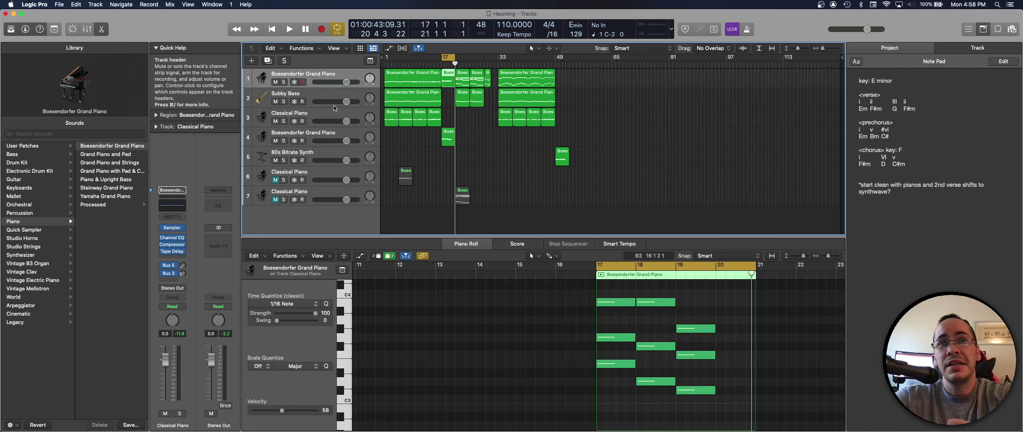
left_click(389, 138)
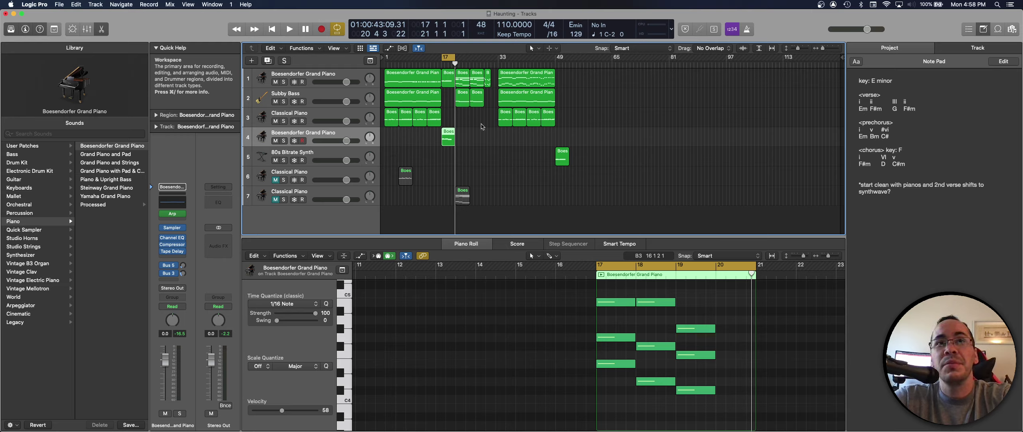
left_click(473, 143)
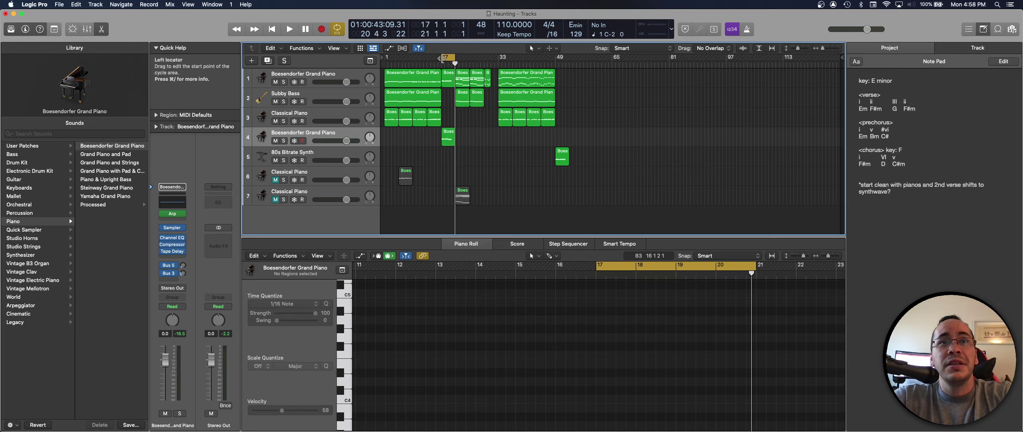
left_click_drag(444, 62, 428, 59)
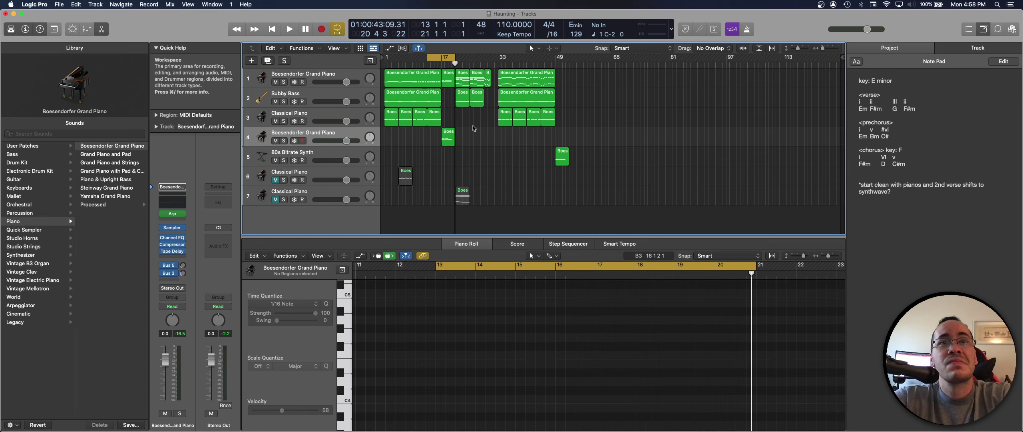
left_click(449, 83)
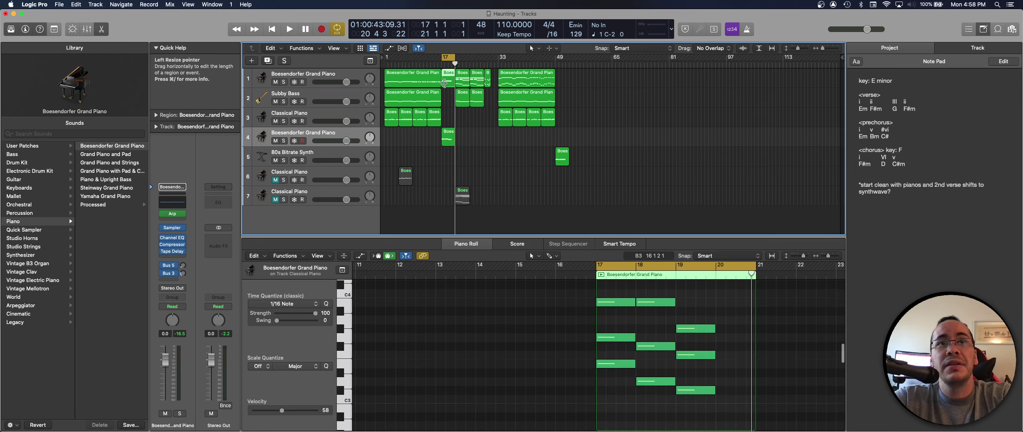
left_click_drag(449, 87, 449, 107)
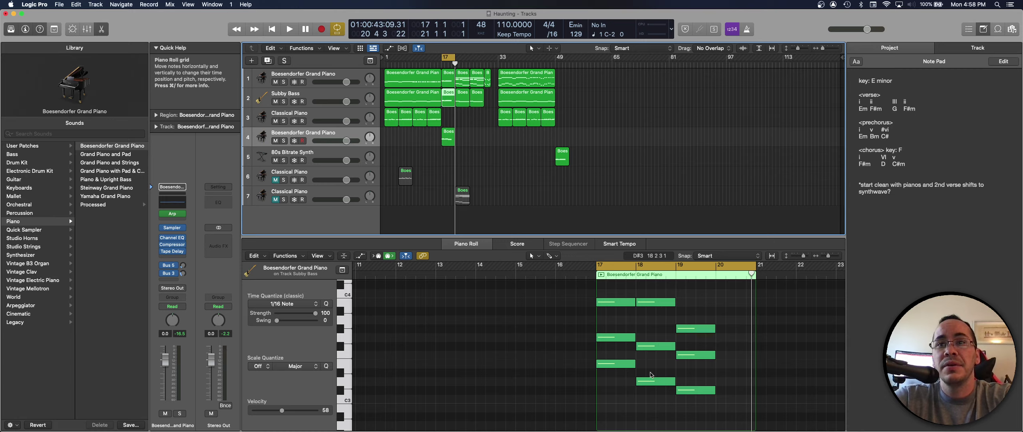
Delete the six upper chord notes from the bar 17 Subby Bass region, keeping only the roots E3, B3 and C#3
left_click(632, 360)
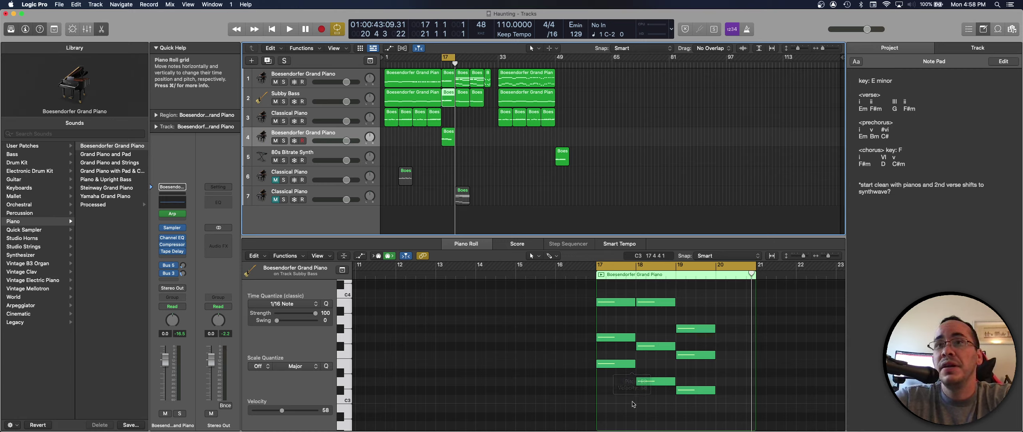
left_click(655, 385)
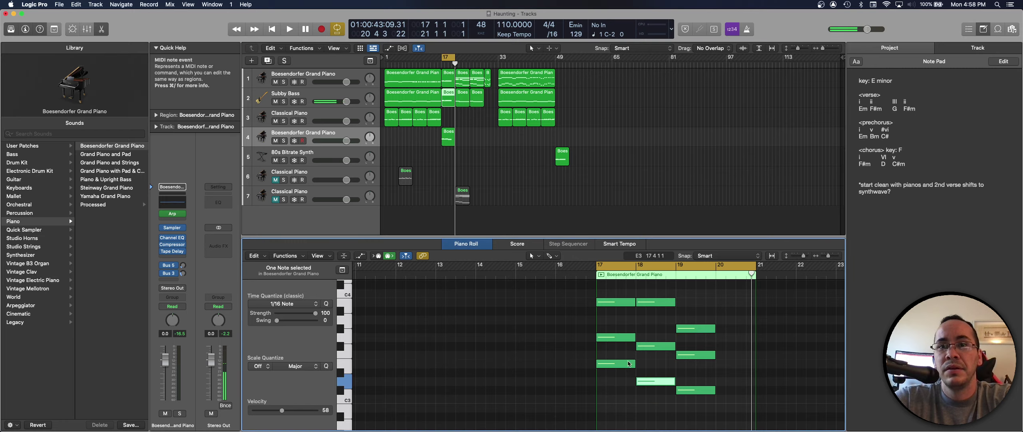
left_click(615, 337, "shift")
left_click(616, 302, "shift")
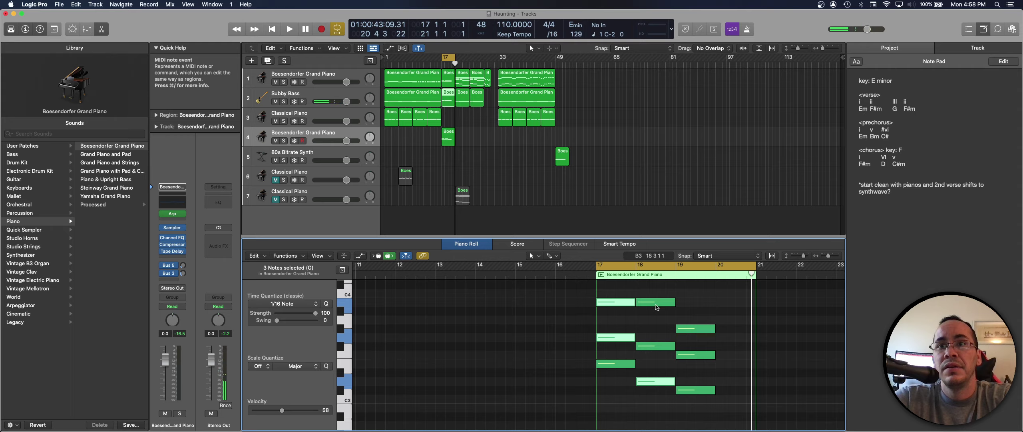
left_click(660, 347, "shift")
left_click(696, 354, "shift")
left_click(693, 328, "shift")
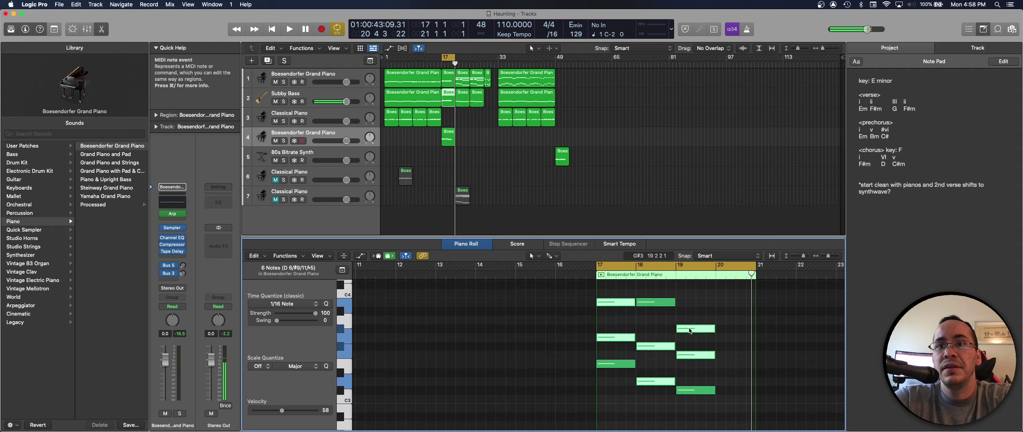
key("Delete")
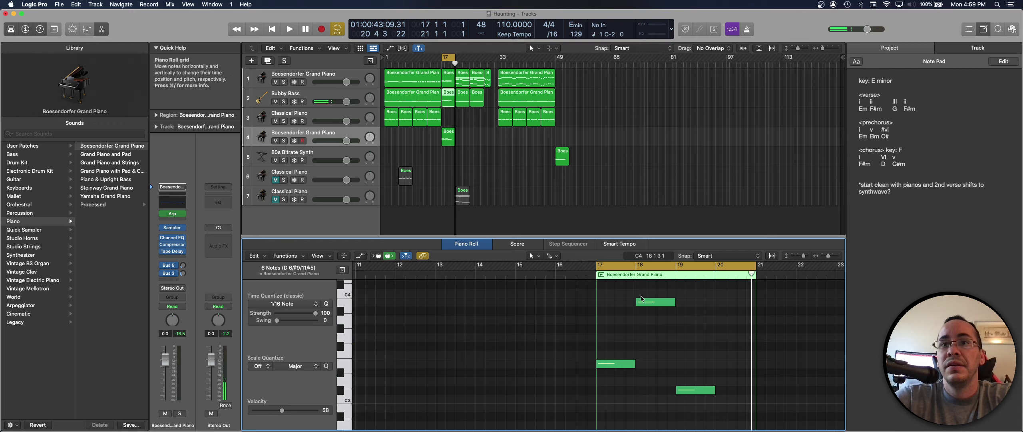
Play the bar 17 section with the new bass line and compare the track 1 piano notes with the Subby Bass notes
left_click(622, 157)
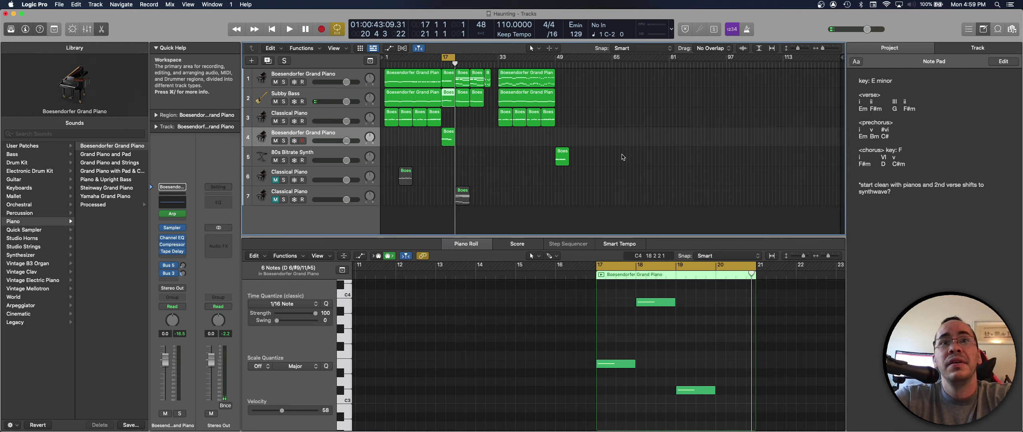
key("space")
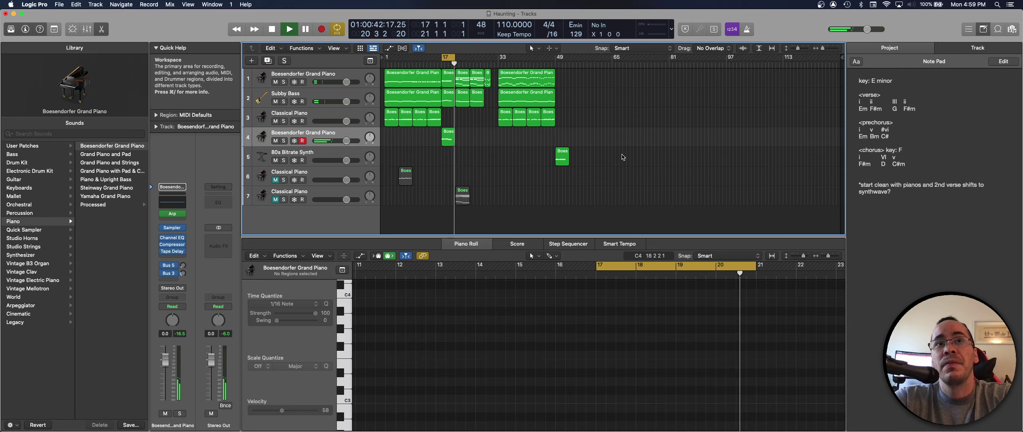
key("space")
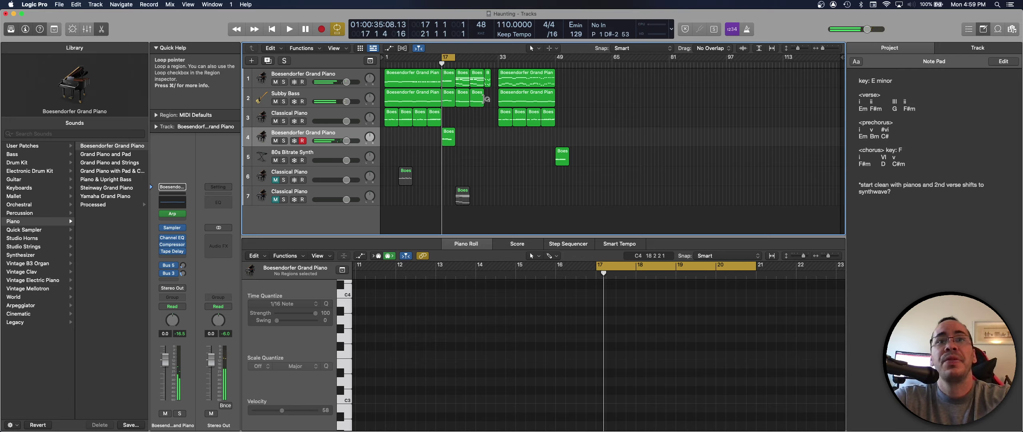
key("super+Right")
key("super+Right")
key("super+Right")
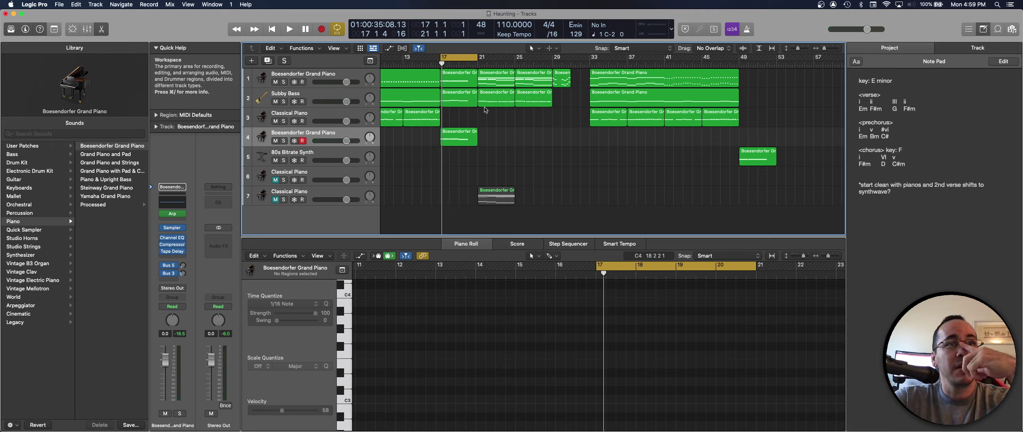
left_click(467, 85)
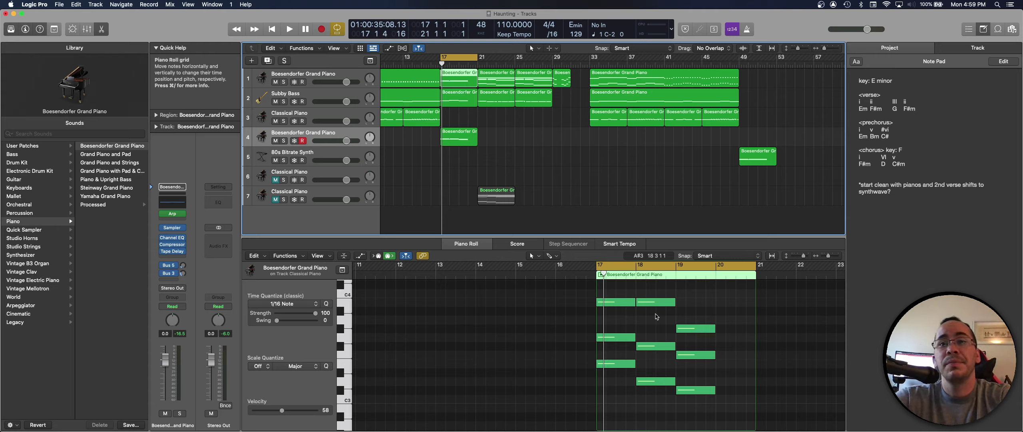
left_click(465, 98)
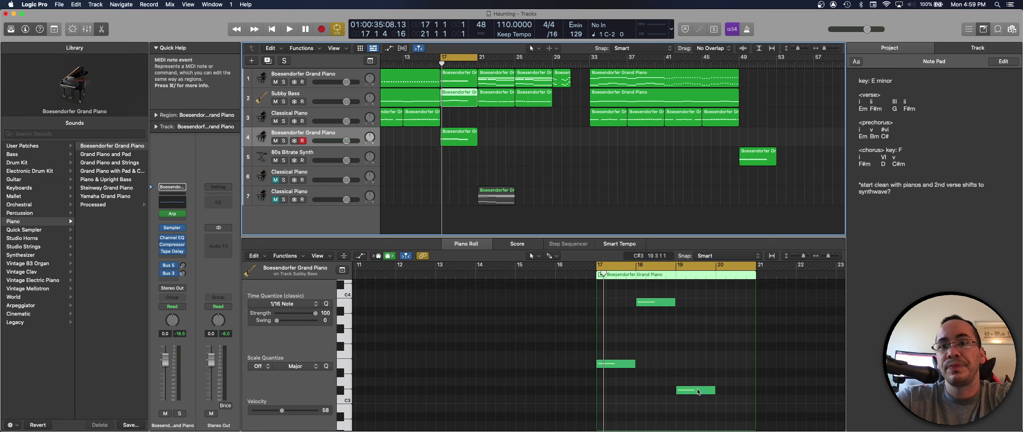
left_click(698, 391)
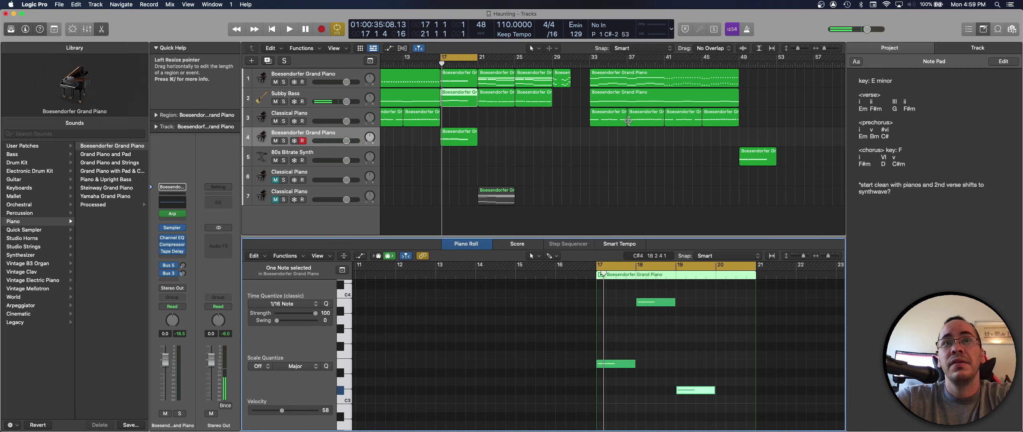
left_click(554, 157)
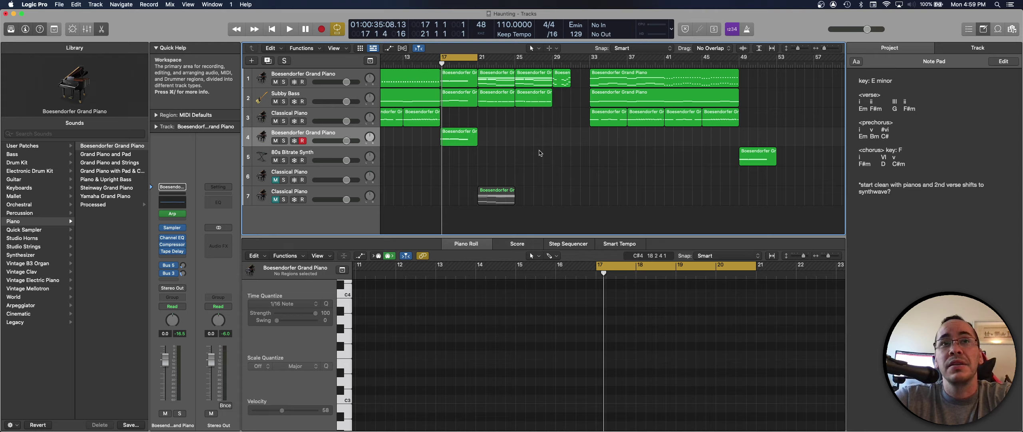
Set the cycle range from bar 13 to bar 25 and play from its start
left_click_drag(477, 59, 514, 60)
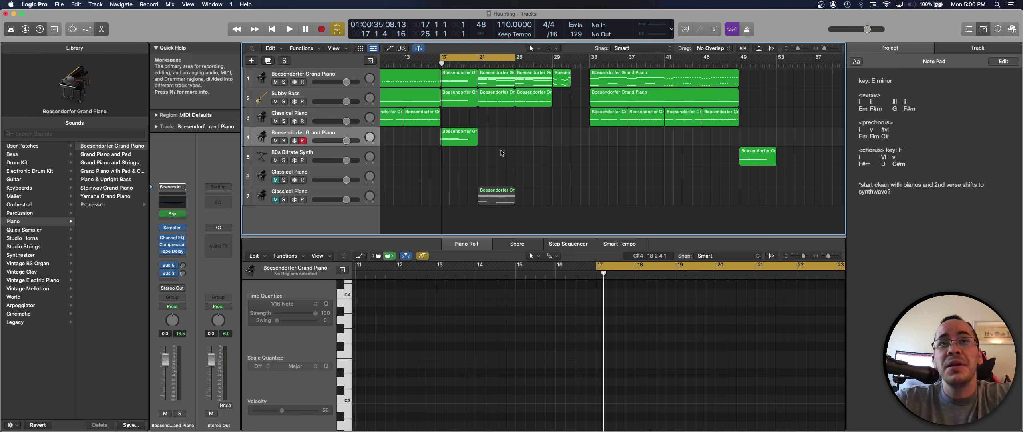
scroll(502, 154, "down", 1)
scroll(457, 92, "left", 4)
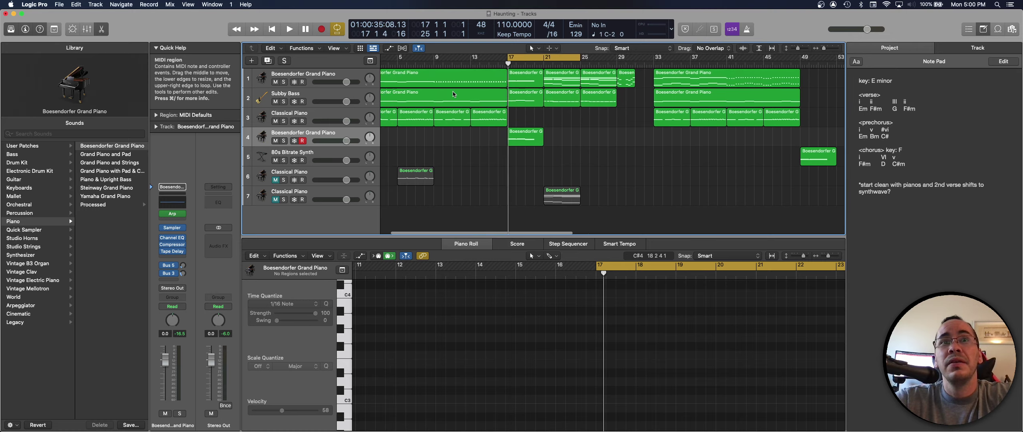
left_click_drag(514, 57, 478, 57)
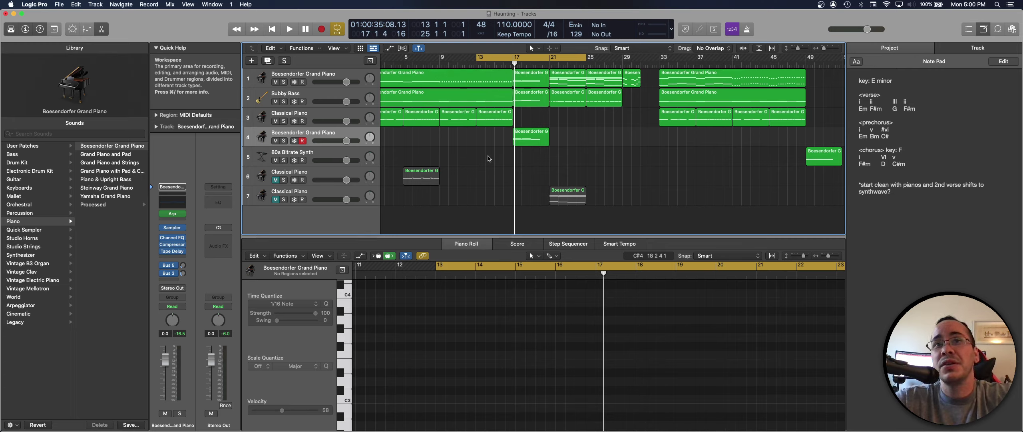
key("space")
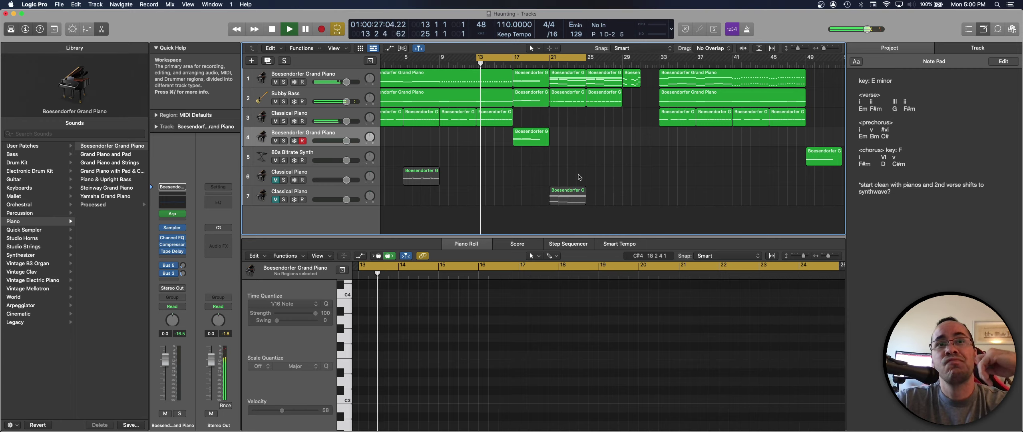
key("space")
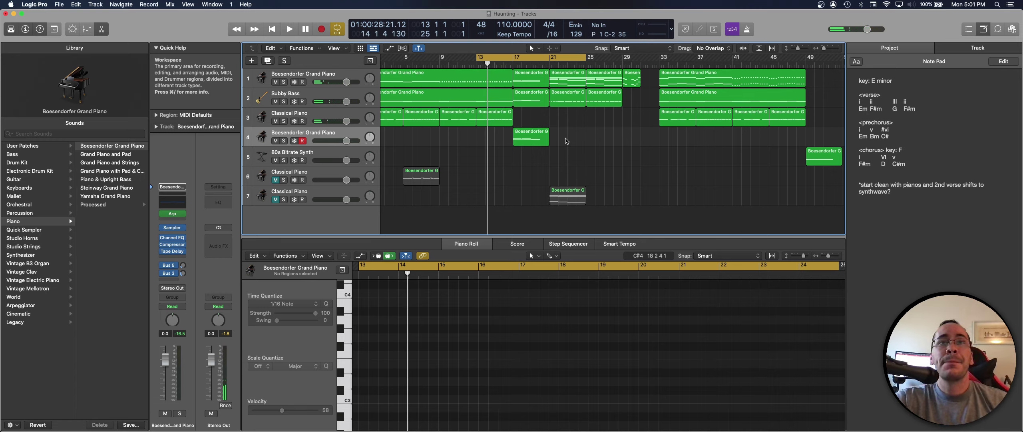
Place the playhead at bar 21 and add a software instrument track with the default patch below the track 4 grand piano
left_click(345, 118)
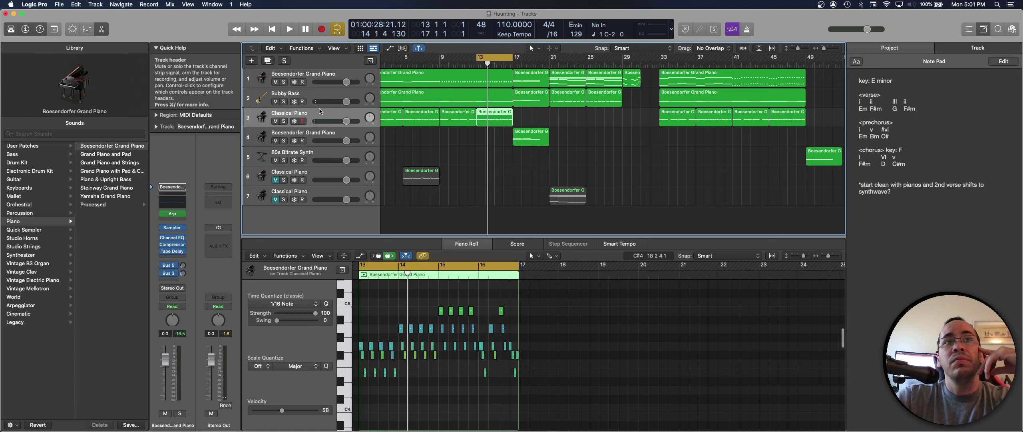
left_click(550, 63)
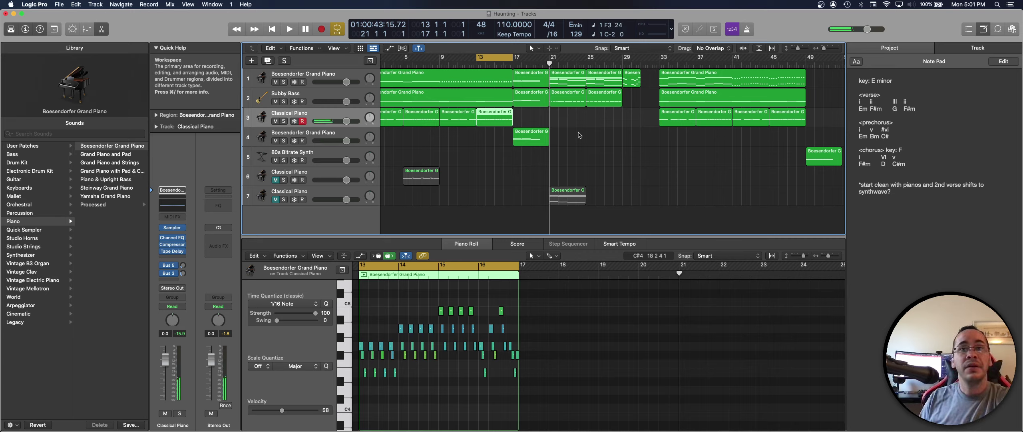
left_click(555, 143)
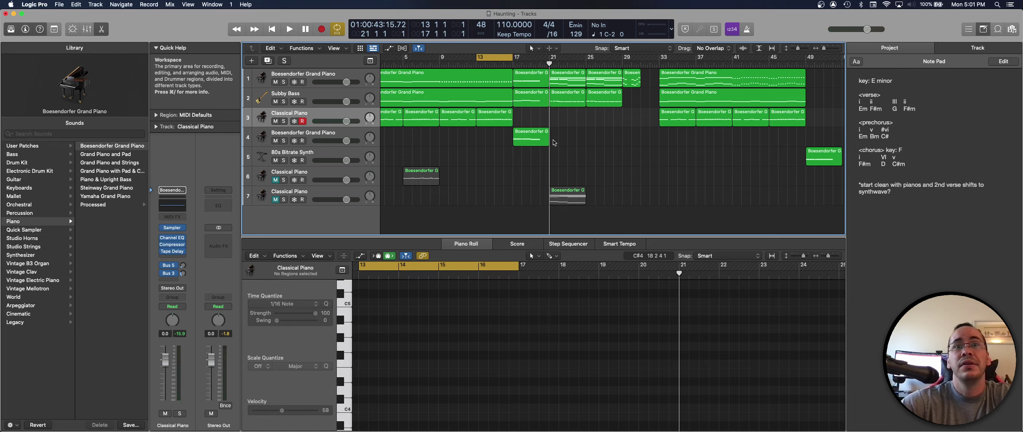
left_click(358, 135)
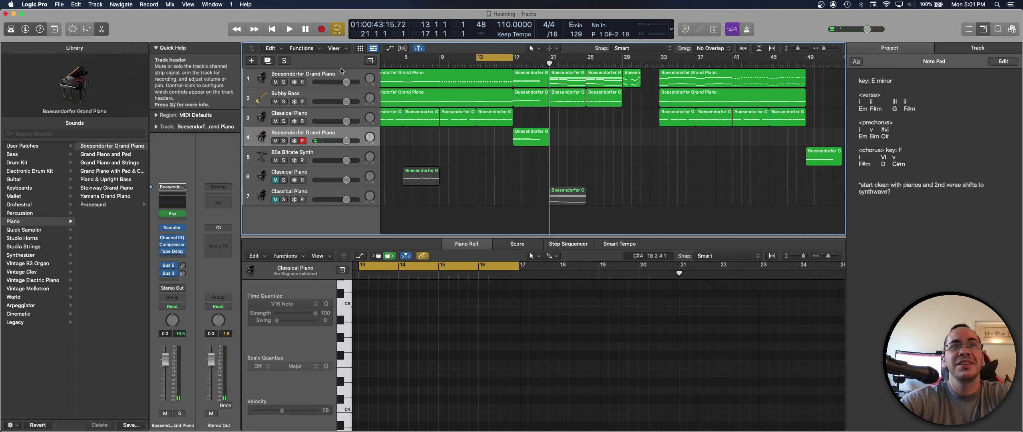
left_click(249, 62)
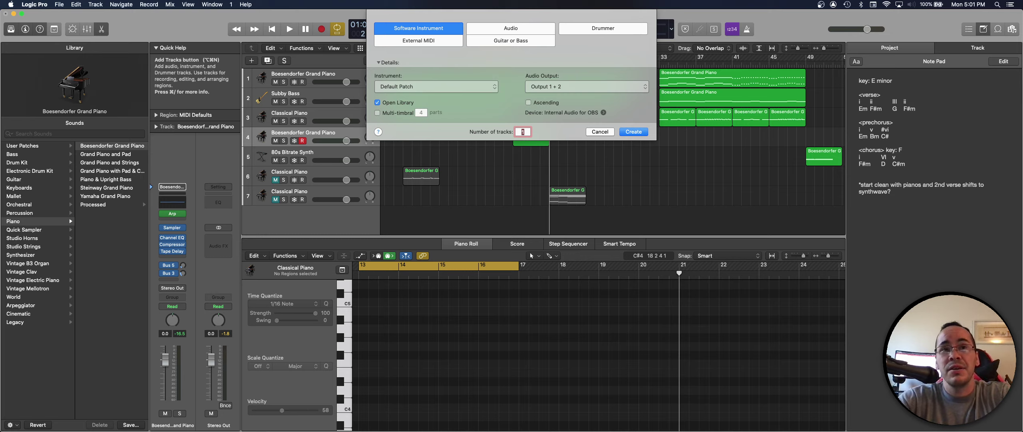
key("Return")
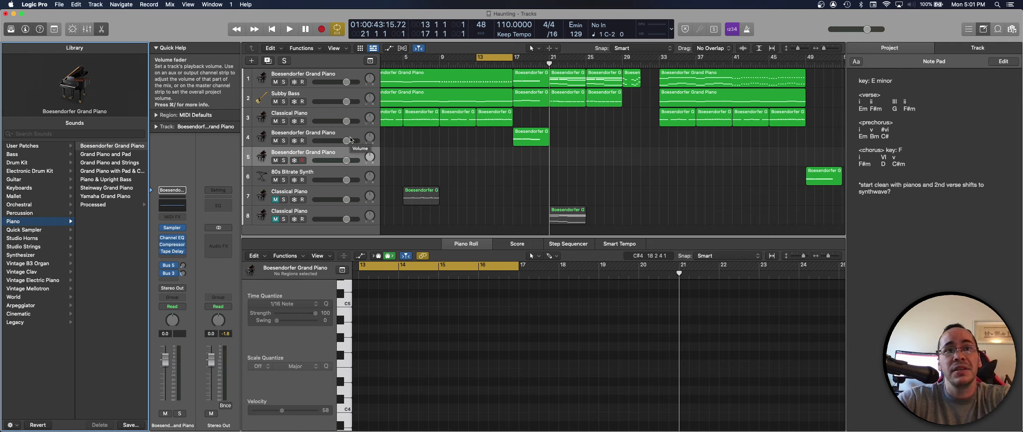
Check the track 1 piano regions at bars 29 and 21, and set the cycle range and playhead to the bar 21 region
scroll(434, 150, "down", 2)
scroll(434, 150, "up", 2)
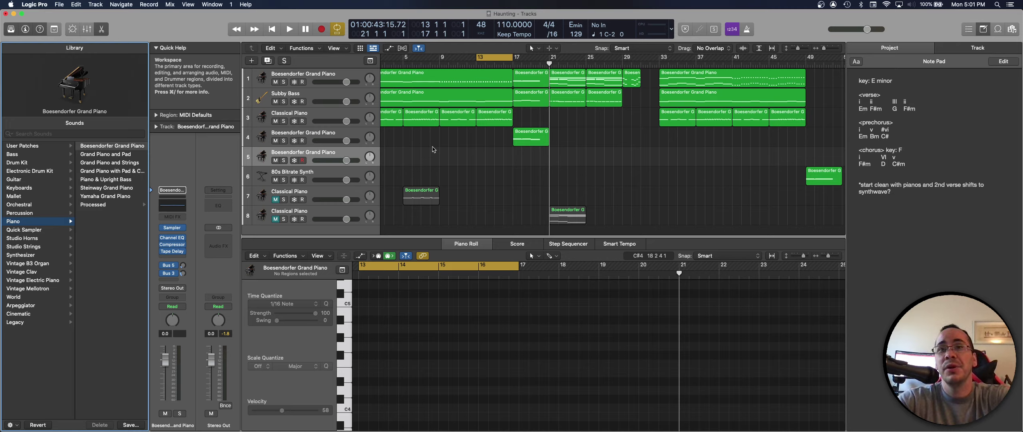
scroll(433, 149, "down", 5)
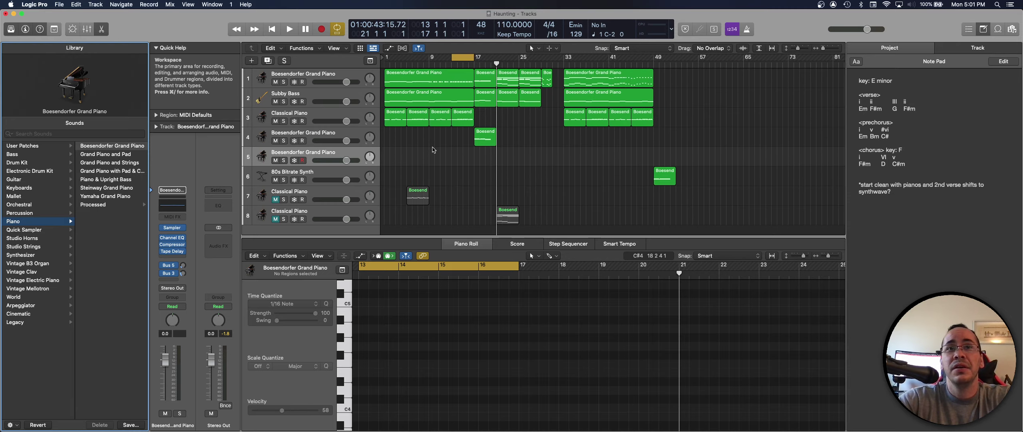
scroll(433, 149, "up", 1)
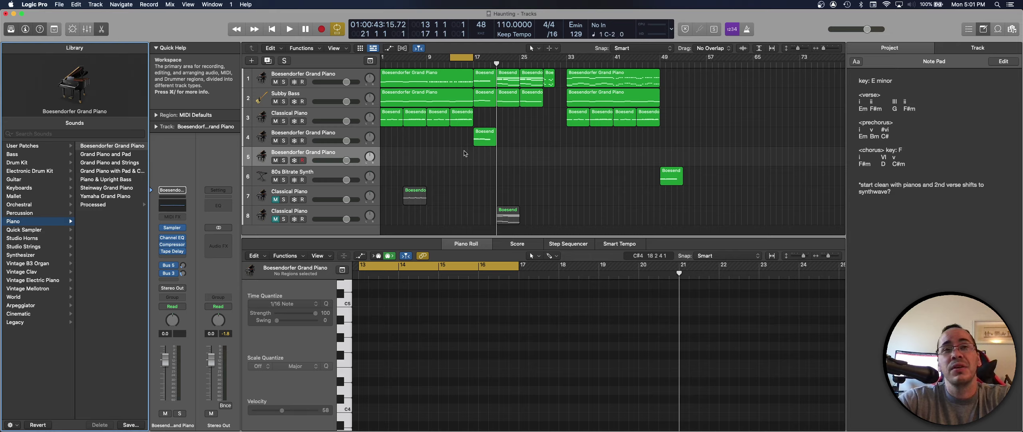
scroll(465, 153, "left", 1)
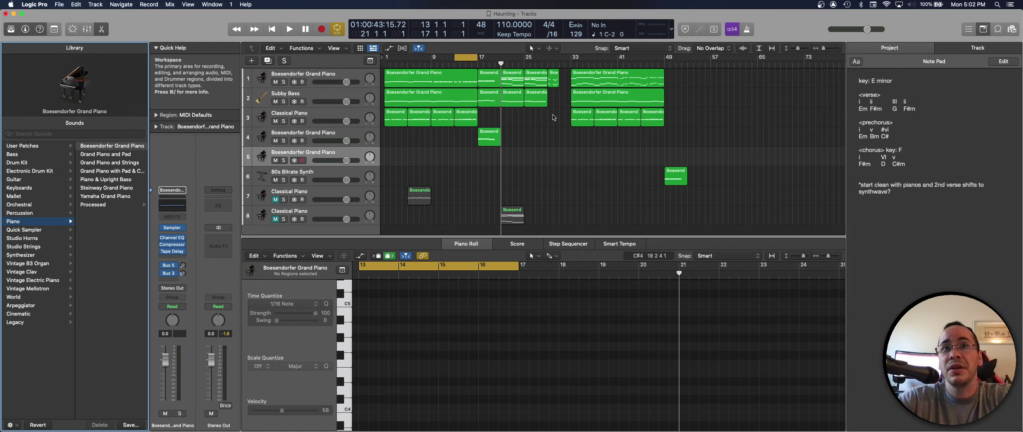
left_click(550, 71)
left_click(547, 64)
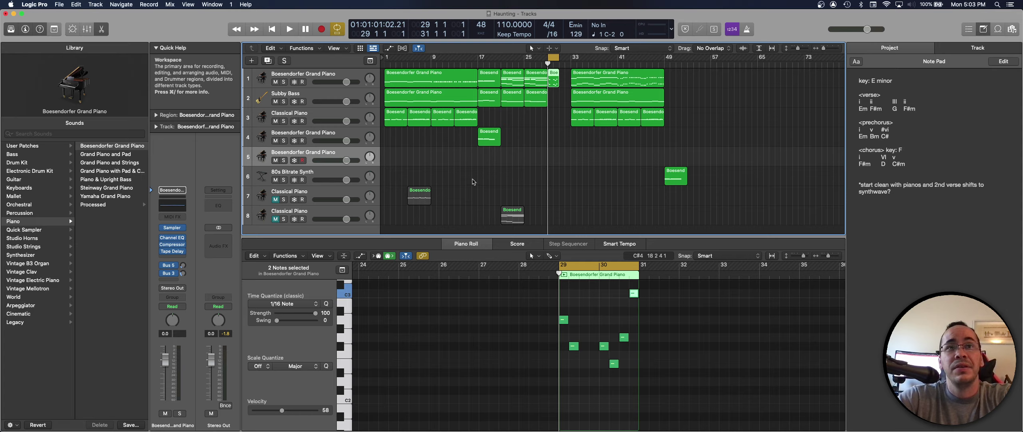
left_click(515, 78)
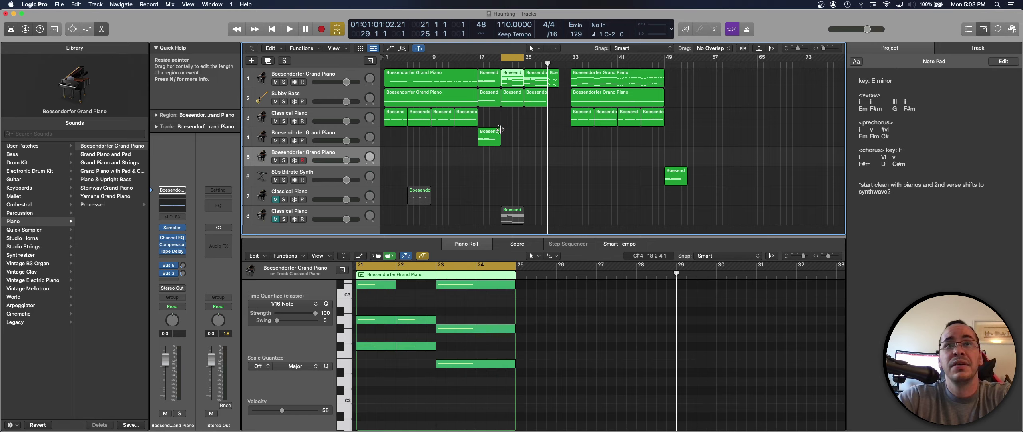
key("Return")
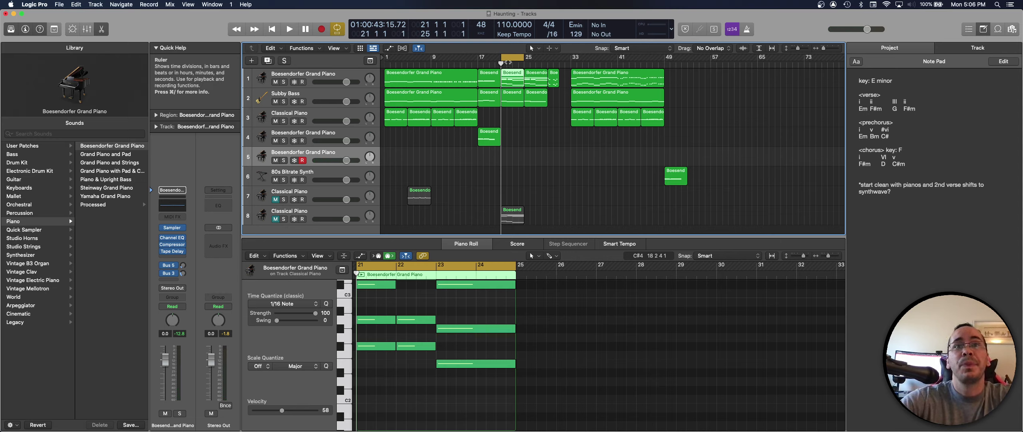
Turn off cycling and record a piano melody on track 5 from bar 21 to about bar 28
left_click(337, 28)
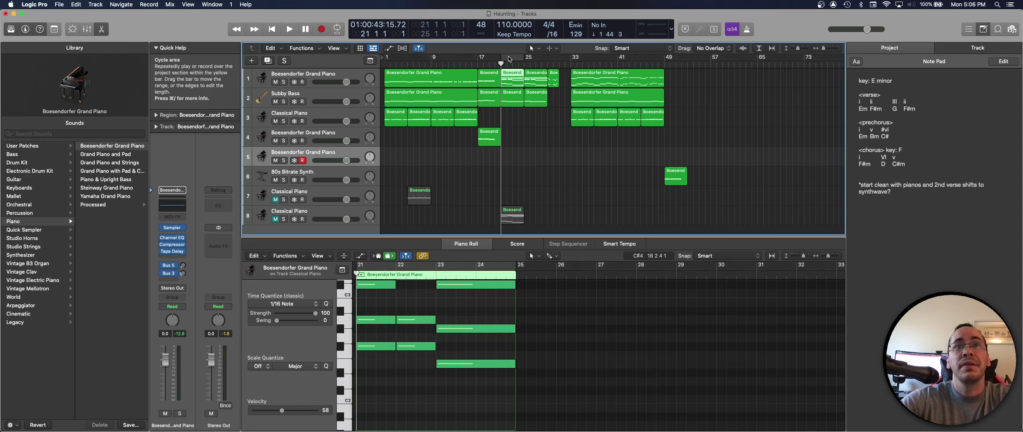
left_click(321, 28)
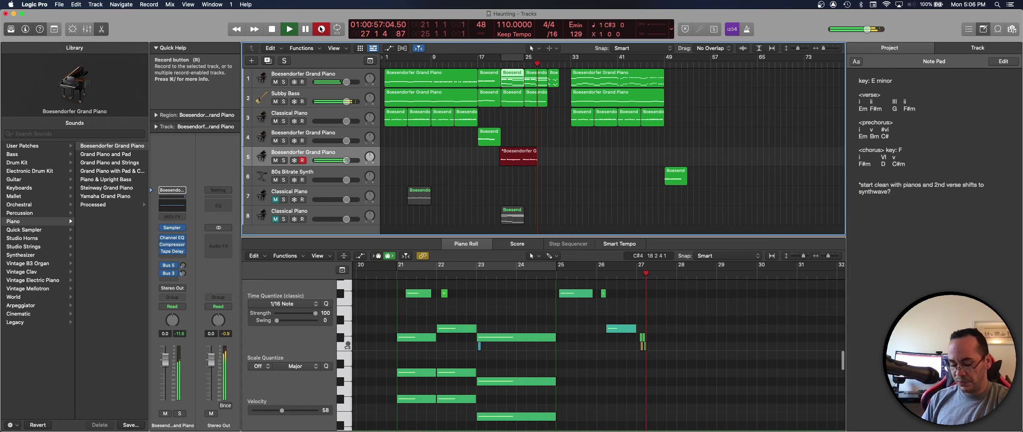
key("space")
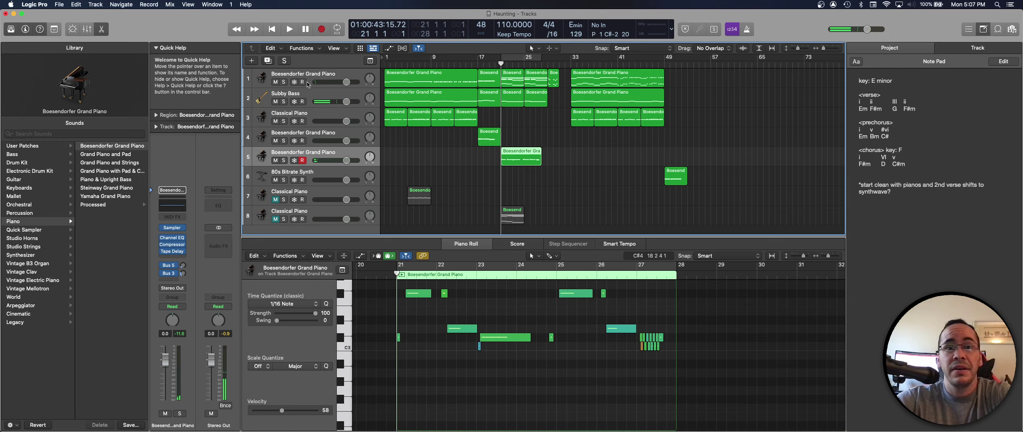
Examine the pitches and timing of the notes recorded in the track 5 region from bar 21 to bar 28
scroll(501, 349, "up", 3)
scroll(500, 348, "down", 5)
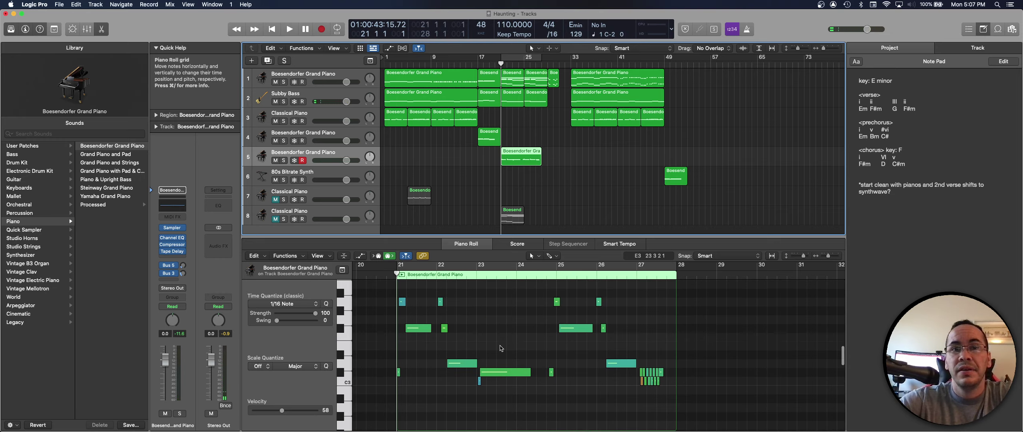
scroll(501, 348, "up", 5)
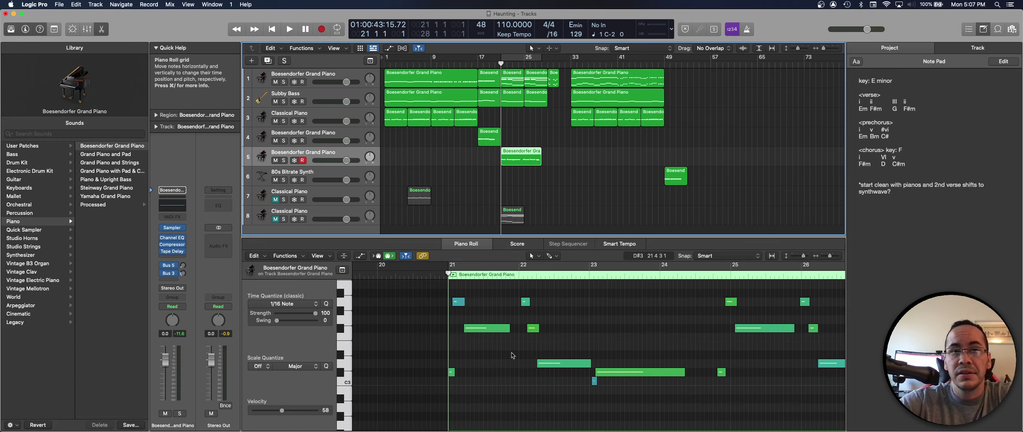
scroll(513, 355, "right", 5)
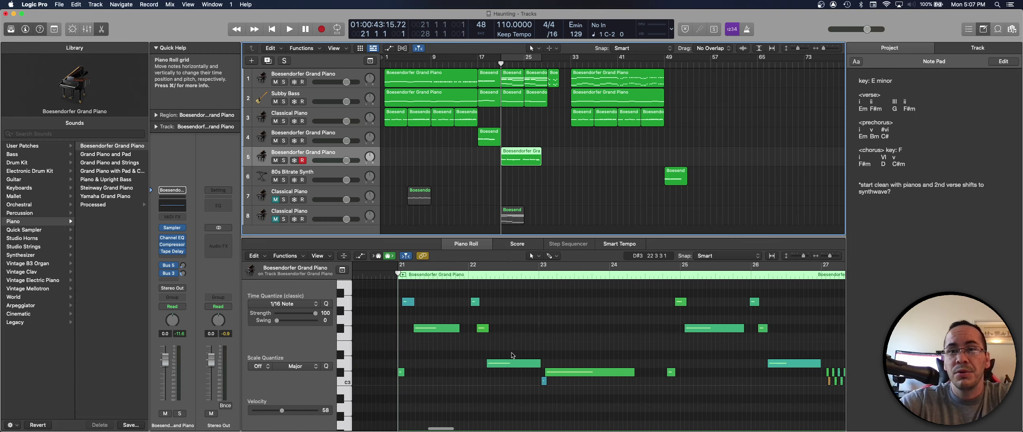
scroll(514, 355, "left", 1)
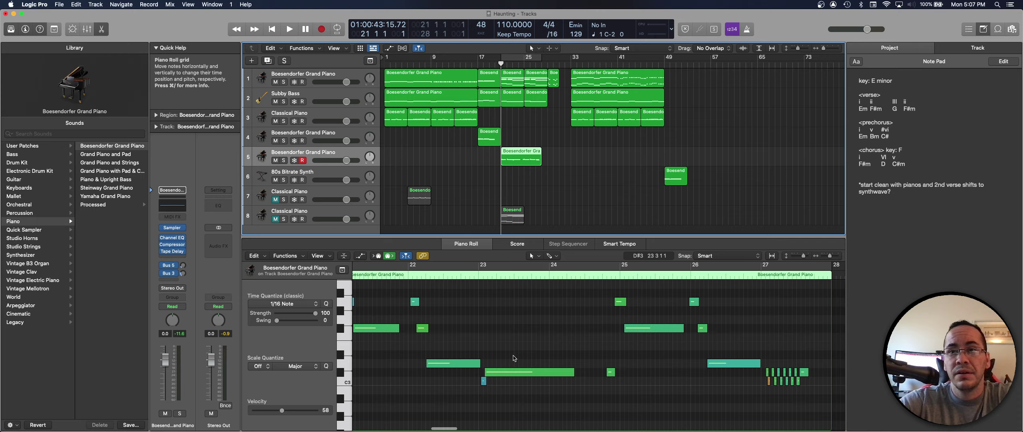
scroll(515, 358, "down", 2)
scroll(515, 358, "left", 1)
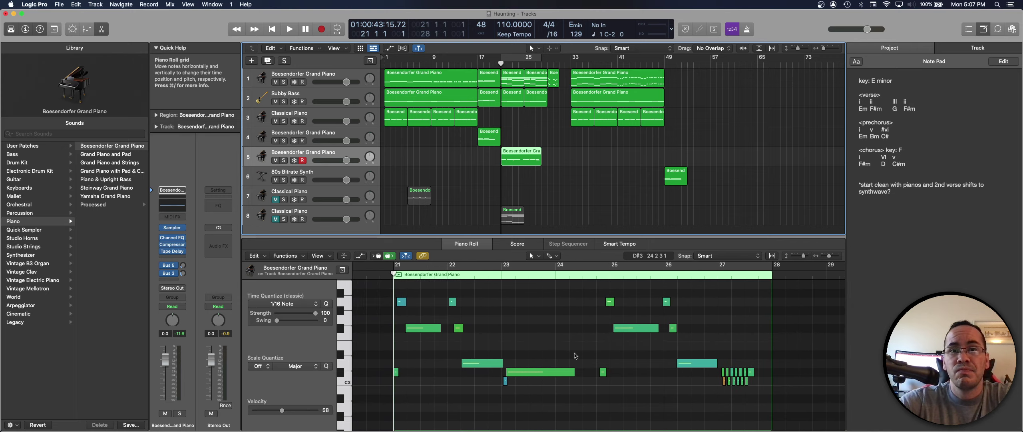
left_click(575, 364)
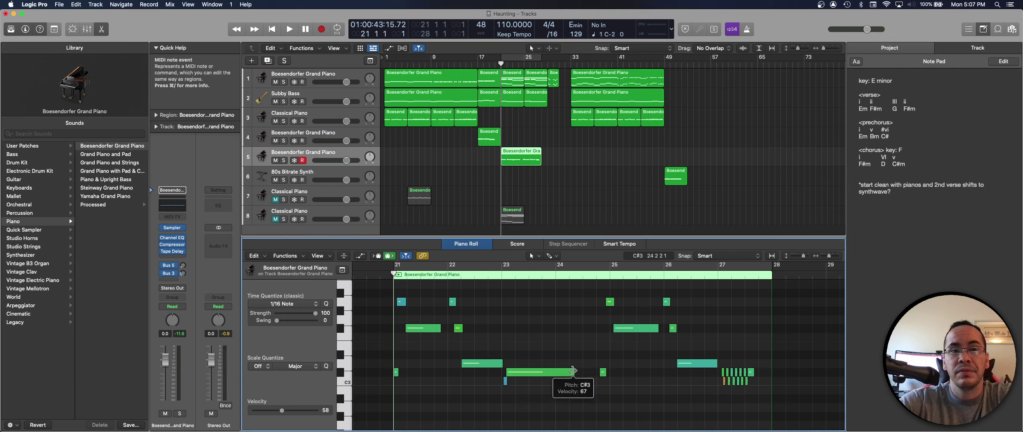
Solo track 5 and play its recorded melody from bar 21 into bar 23
left_click(284, 160)
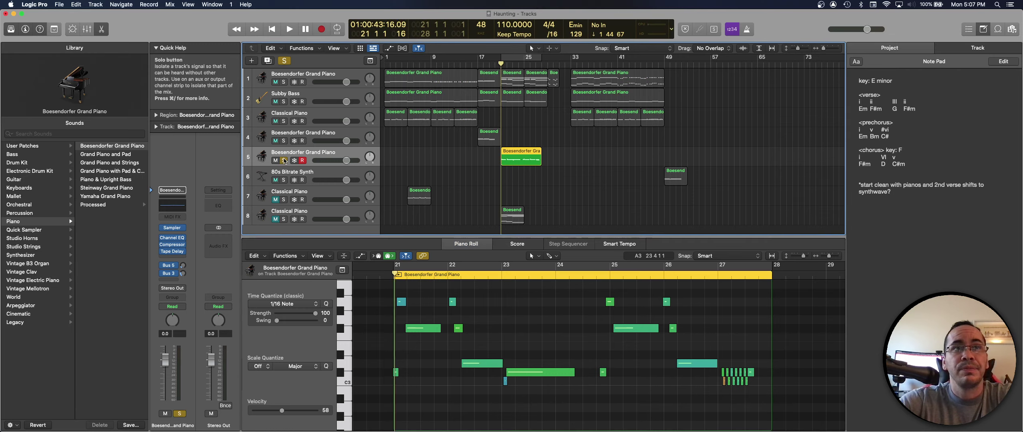
key("space")
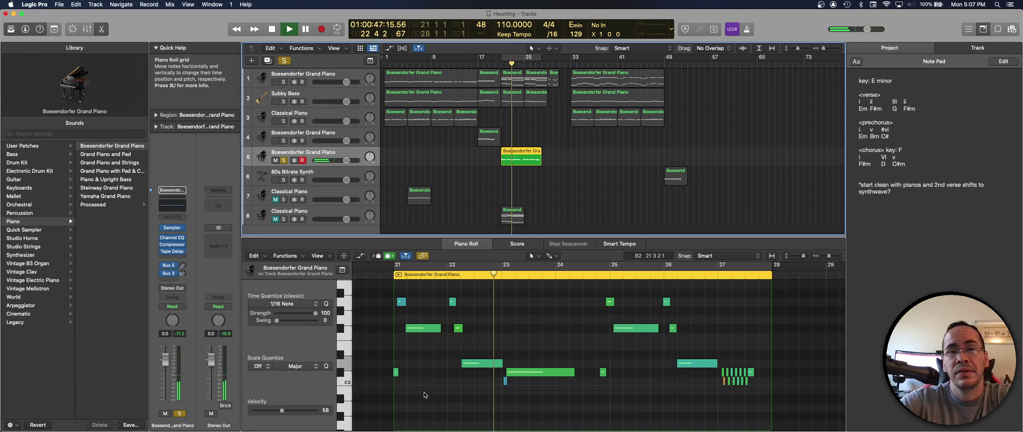
key("space")
Shorten the long bar 23 C#3 note to end at bar 24, and move the following C#3, A3 and F#3 notes earlier to bar 24
left_click(571, 372)
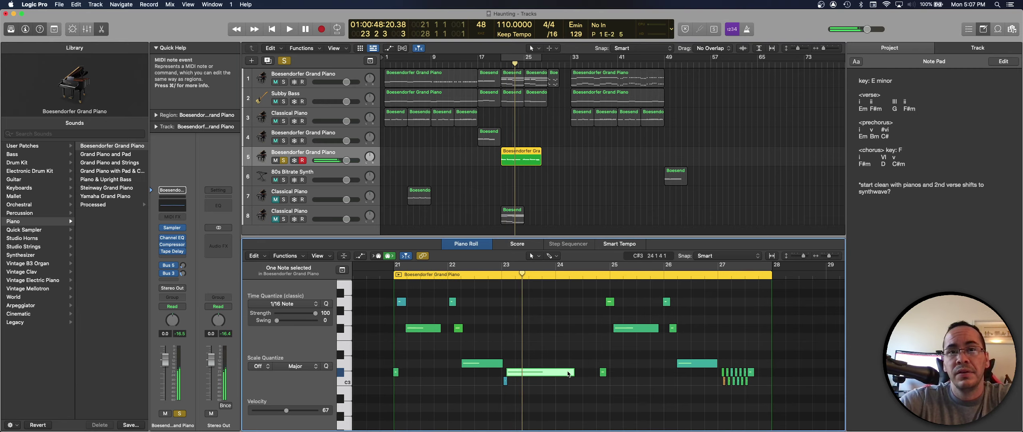
left_click_drag(572, 371, 555, 371)
left_click(576, 390)
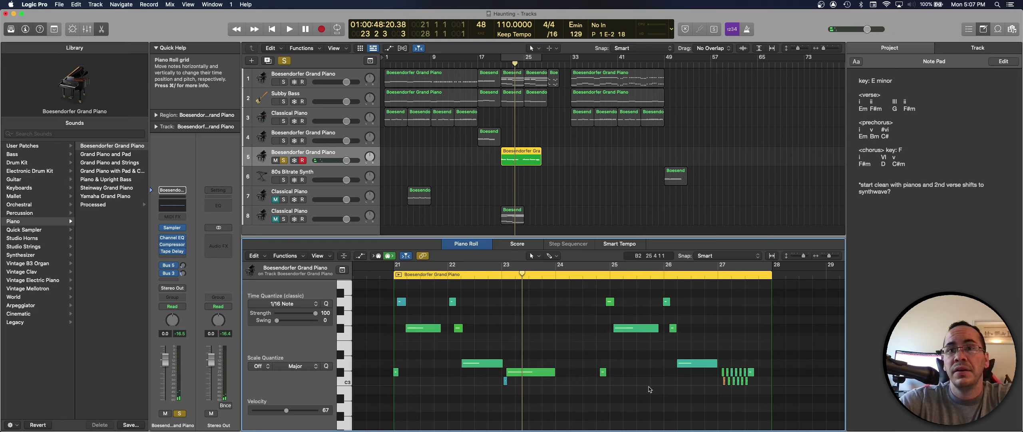
left_click_drag(648, 386, 599, 295)
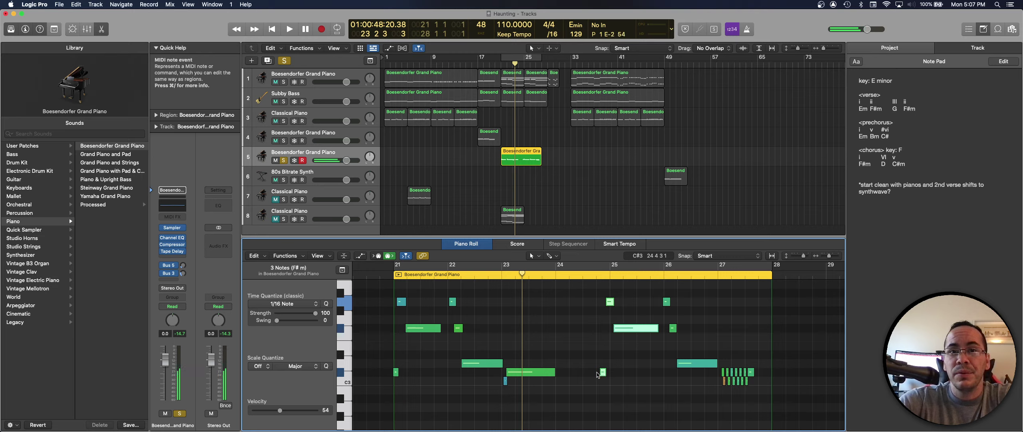
left_click_drag(603, 371, 558, 375)
left_click(587, 388)
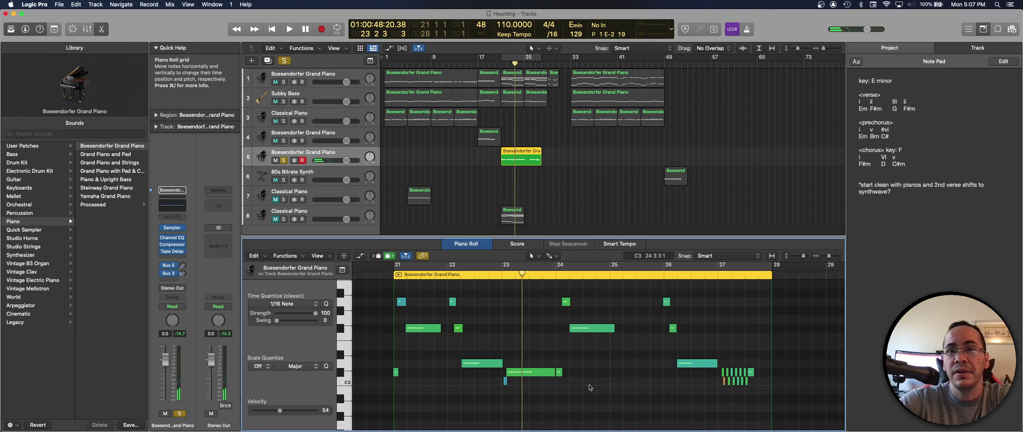
Try to move the A3, F#3 and D3 notes at bar 26 earlier to about bar 25
left_click_drag(695, 387, 613, 303)
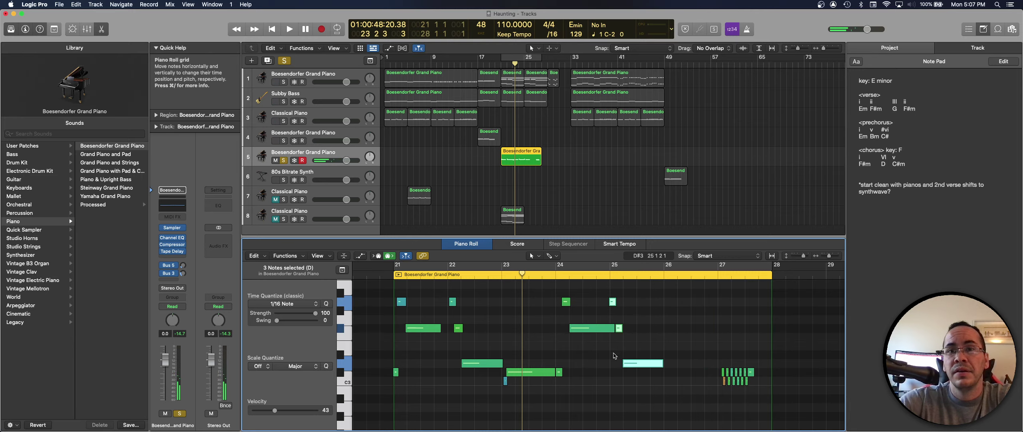
left_click(612, 348)
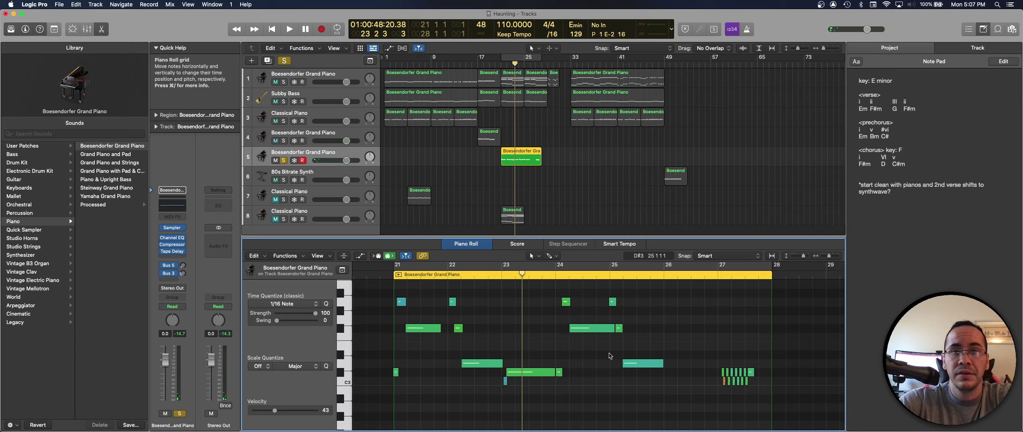
key("super+z")
Shorten the long bar 24 F#3 note to end just before bar 25, and move the A3, F#3 and D3 notes from bar 26 to bar 25
left_click_drag(614, 328, 609, 328)
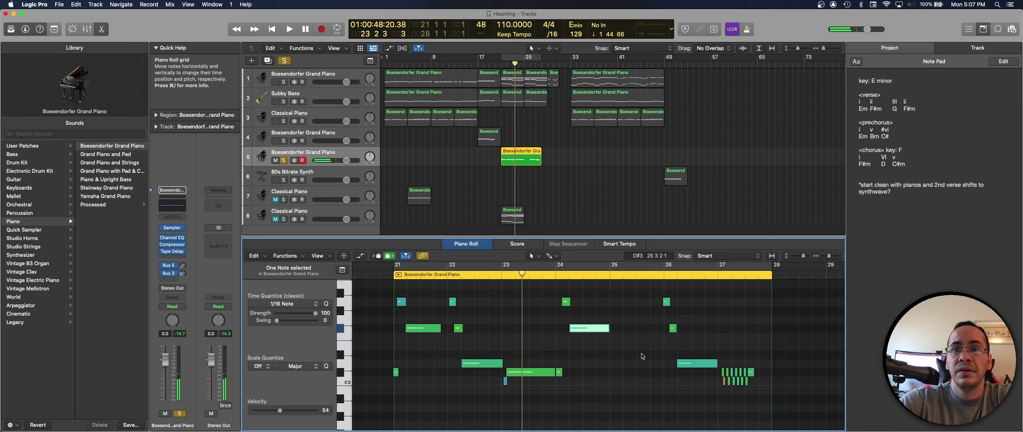
left_click(650, 302)
left_click_drag(650, 302, 716, 367)
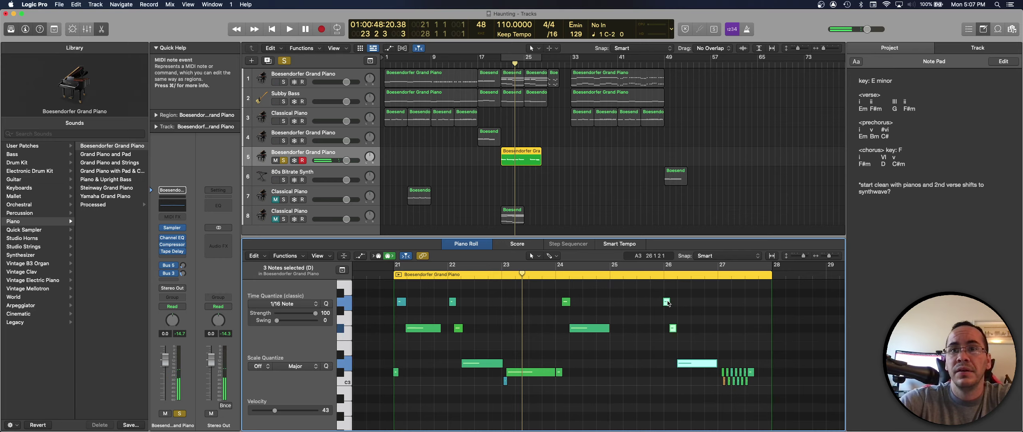
left_click_drag(666, 301, 616, 302)
left_click(662, 322)
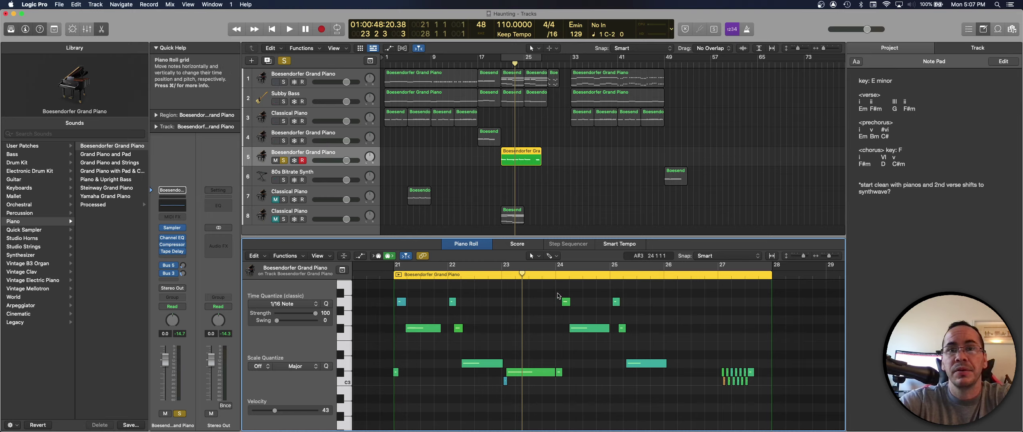
Move the six melody notes starting at bar 24 one bar later, so the group begins at bar 25
left_click_drag(555, 292, 679, 390)
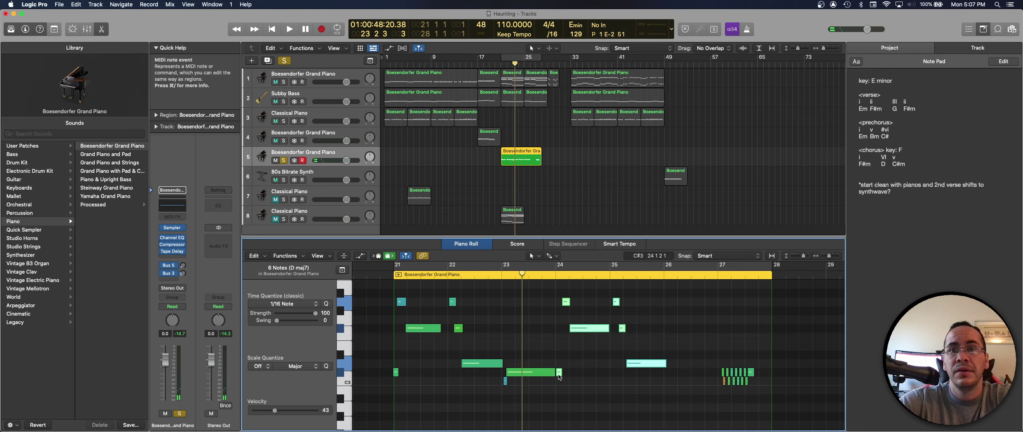
left_click_drag(559, 375, 616, 378)
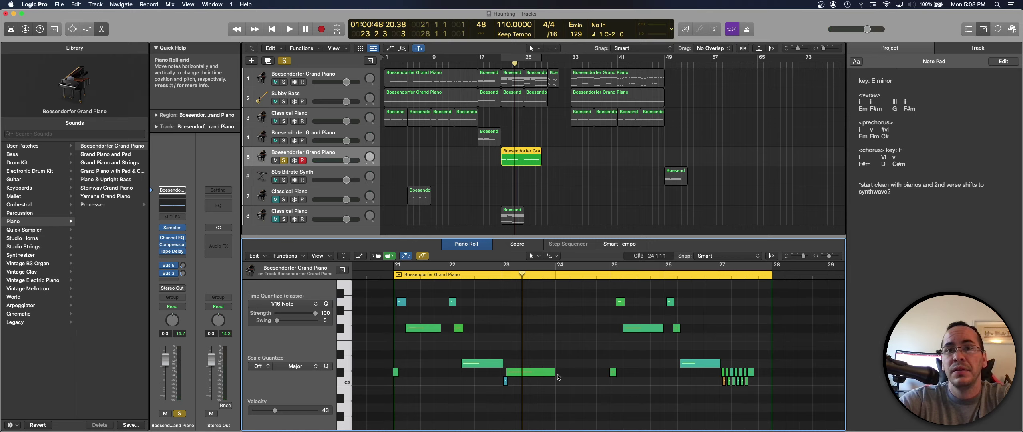
Lengthen the long bar 23 C#3 note to end at about beat 4 of bar 24, and briefly play back the passage
left_click_drag(555, 375, 596, 376)
left_click(571, 397)
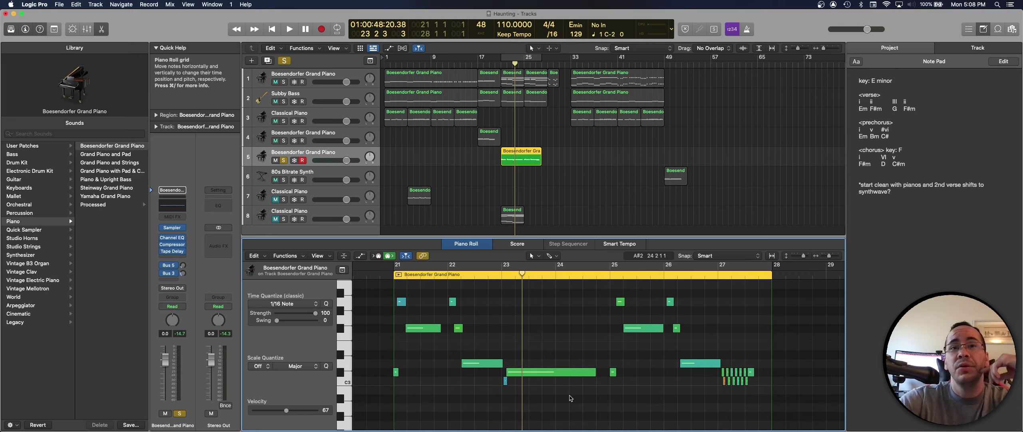
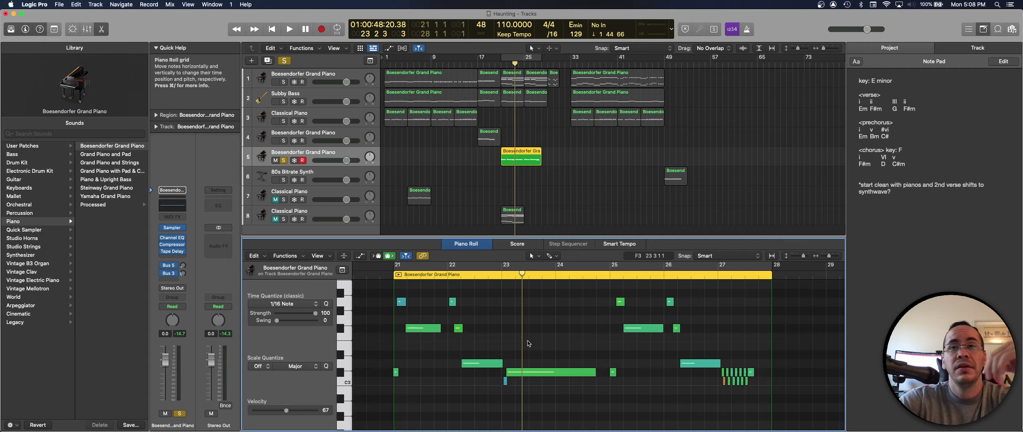
key("space")
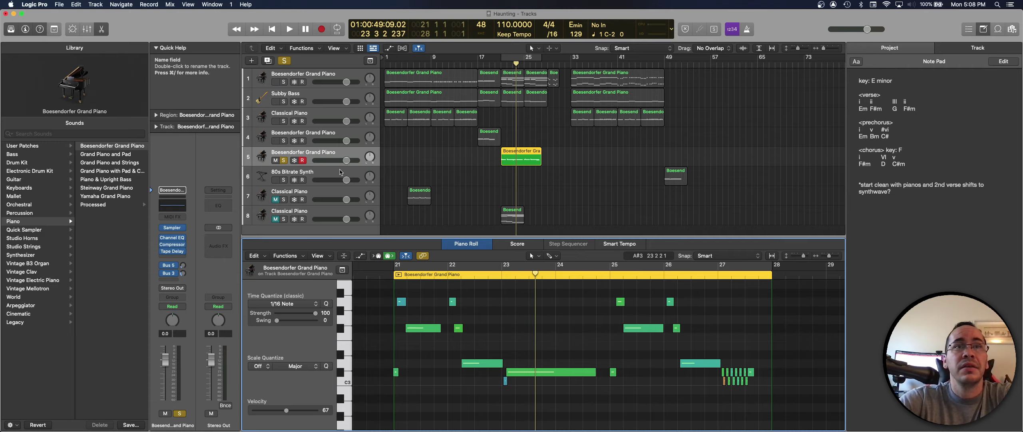
key("space")
key("space")
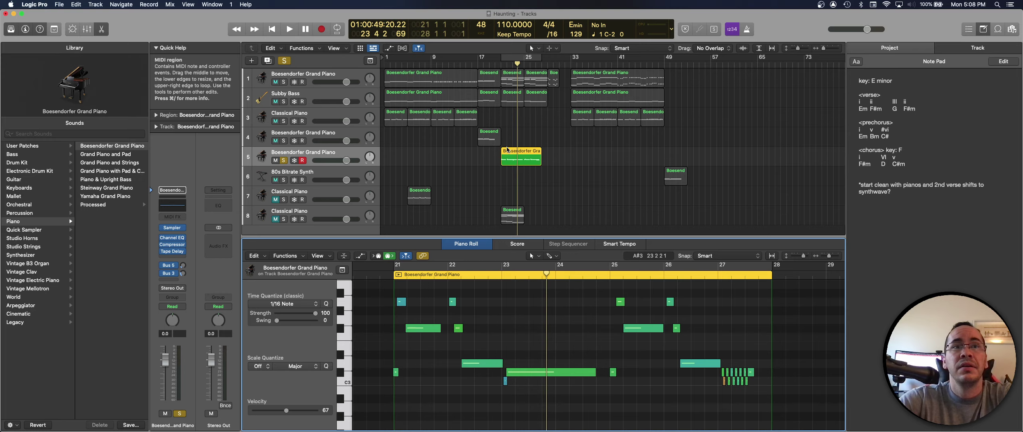
Disarm recording on track 5 and play the melody through to the end of its region
left_click(302, 160)
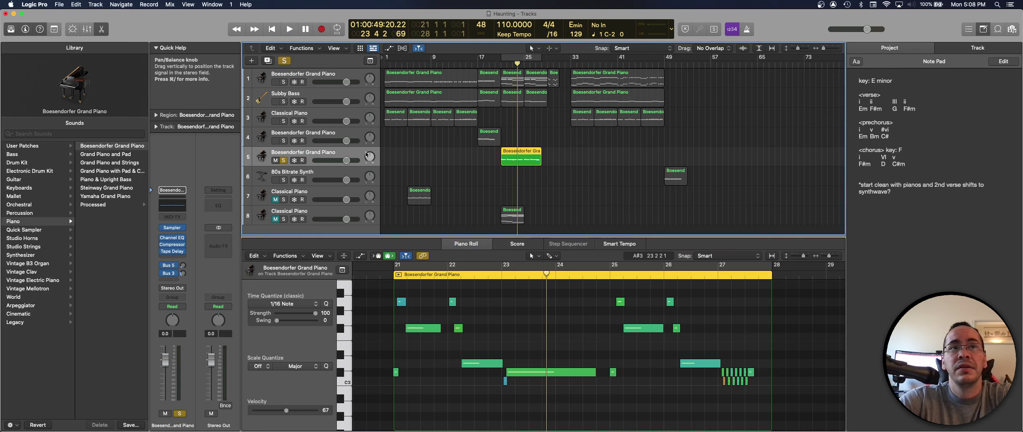
key("space")
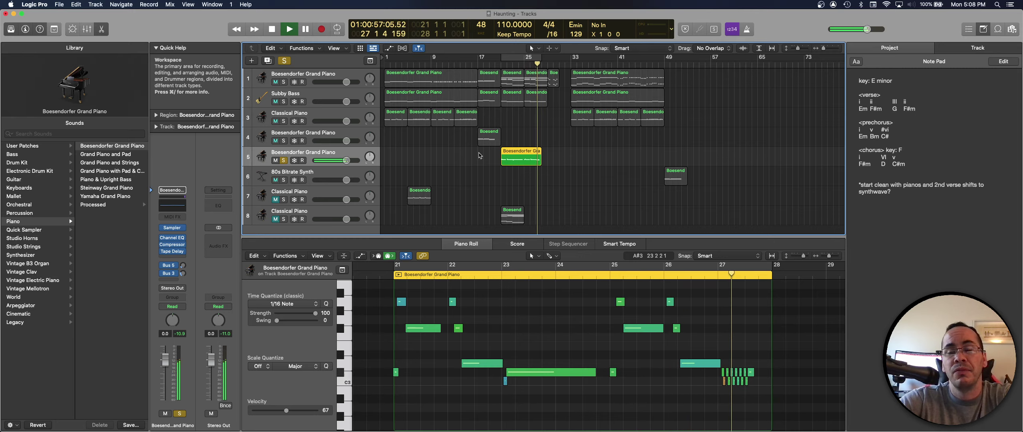
key("space")
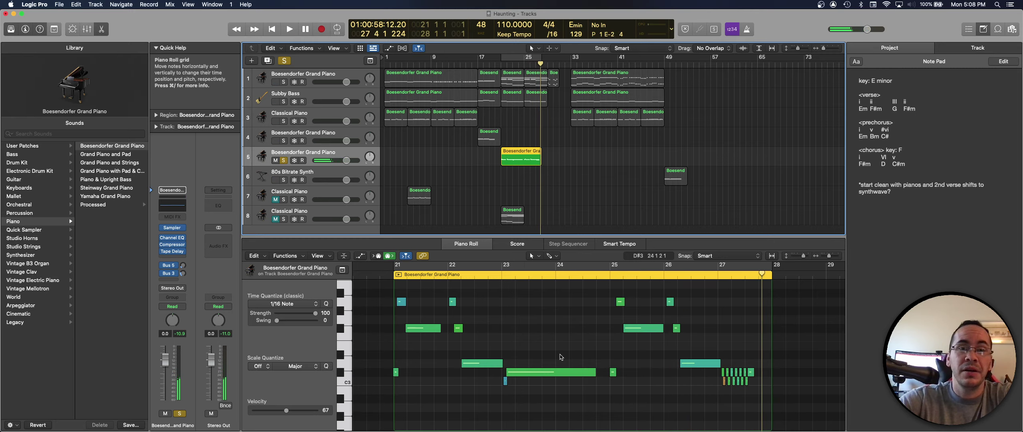
Align the start of the opening C#3 note with the bar 21 line
scroll(428, 355, "up", 8)
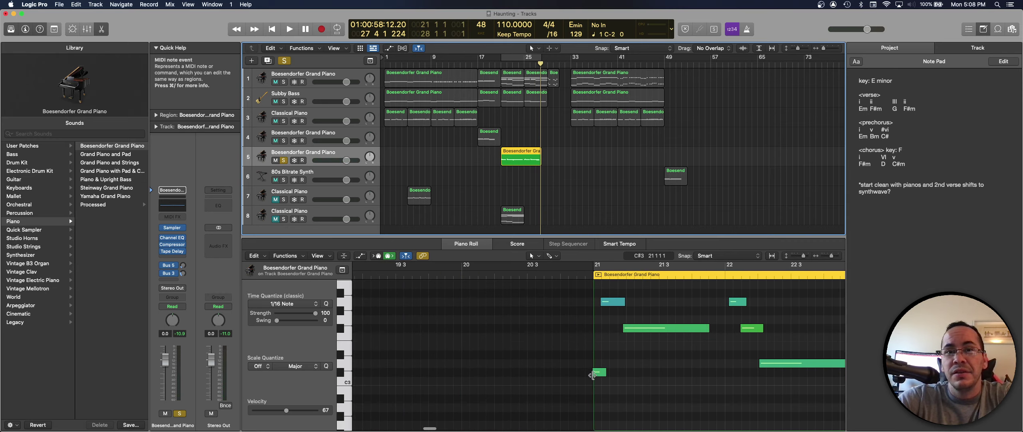
left_click_drag(593, 375, 593, 377)
left_click(652, 381)
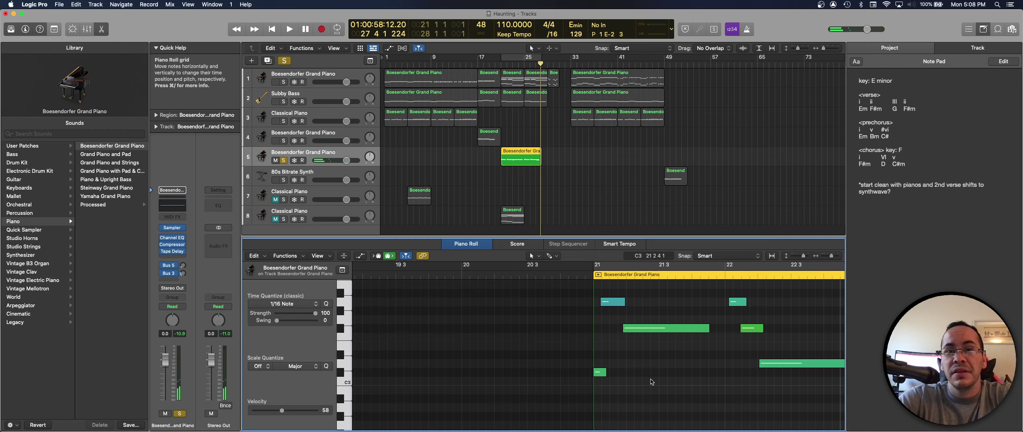
Turn on cycle playback over the melody region from bar 21, fit the region in the Piano Roll, and play its opening notes
scroll(651, 382, "down", 1)
key("space")
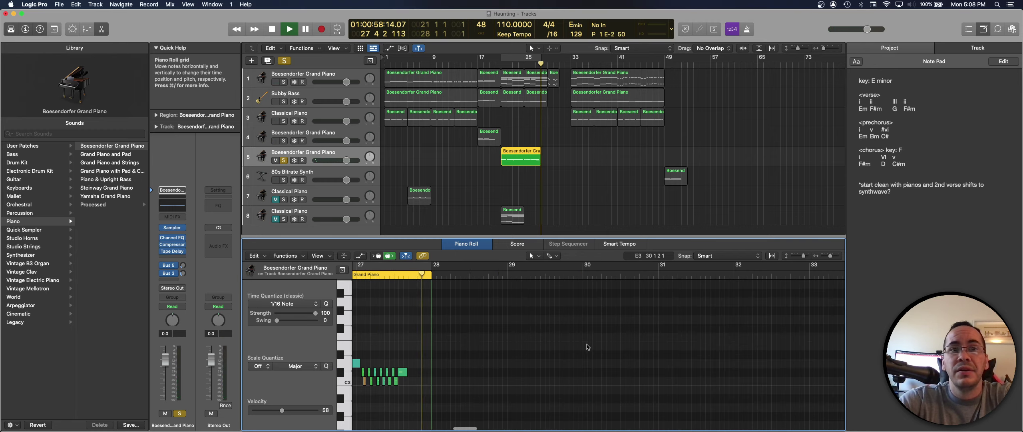
key("space")
left_click(505, 56)
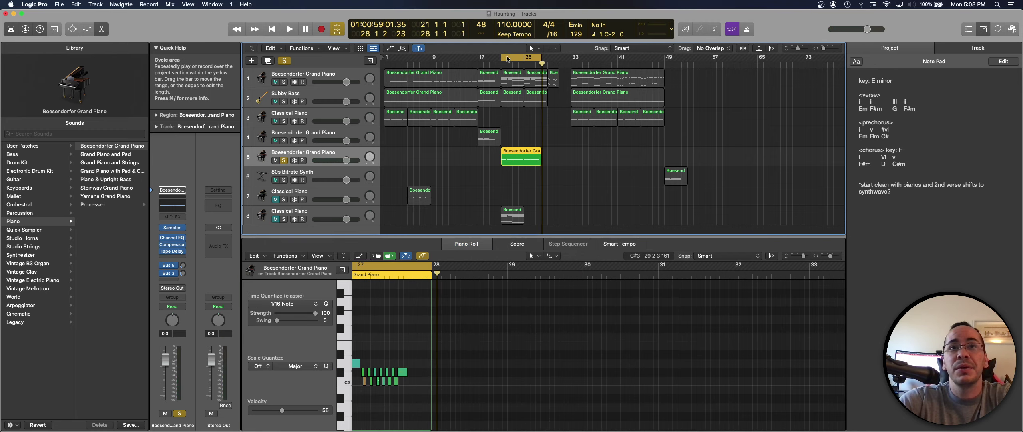
key("z")
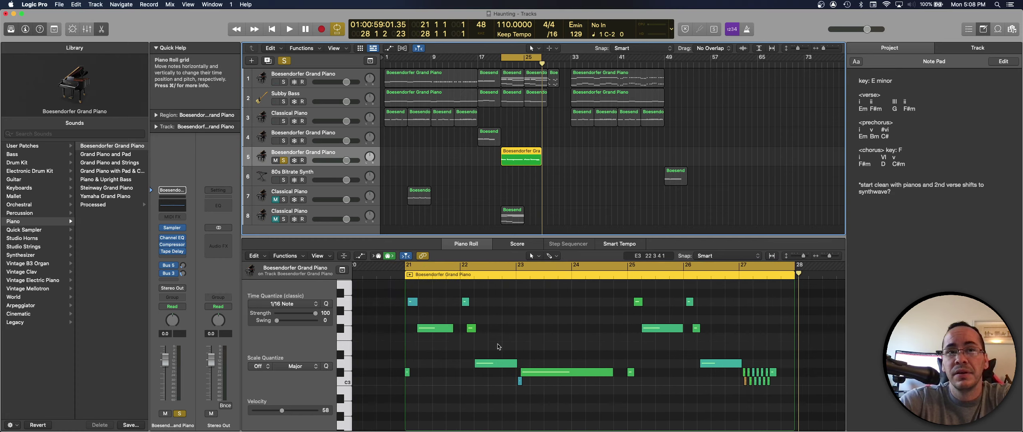
key("space")
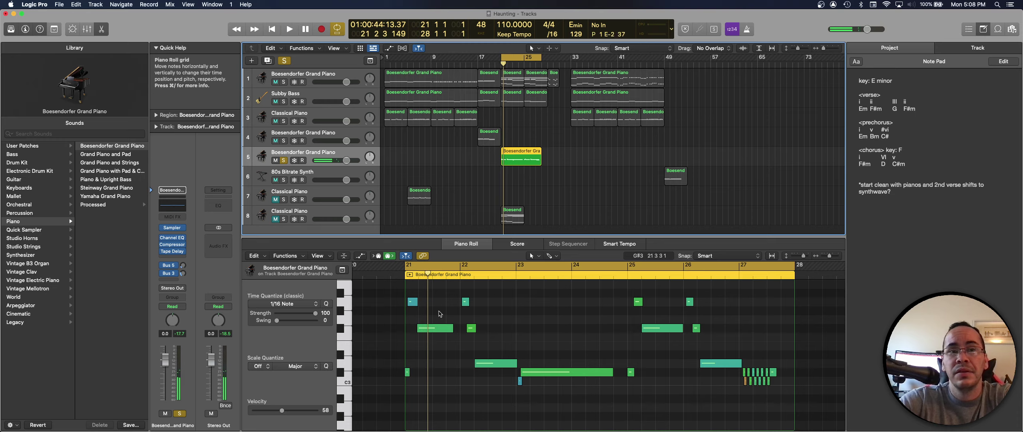
Trim the start of the bar 21 A3 note to 21 1 3, and lengthen the opening C#3 note to meet it
key("super+Right")
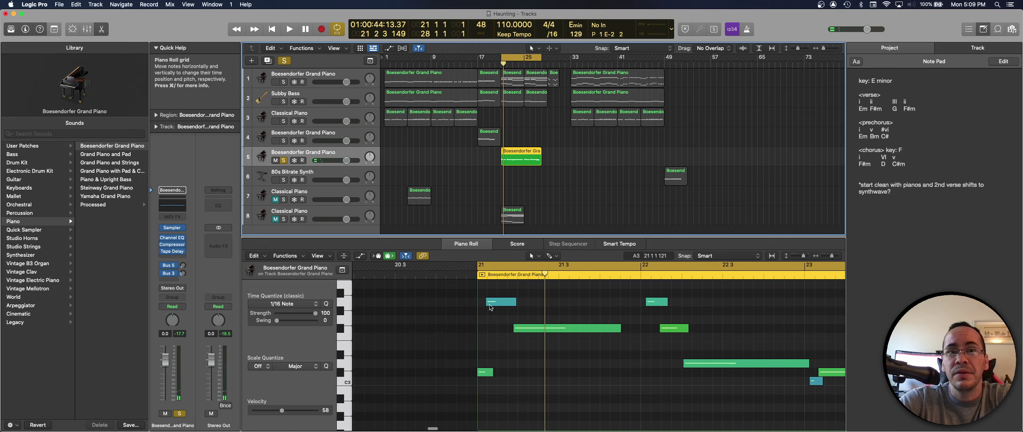
left_click(516, 303)
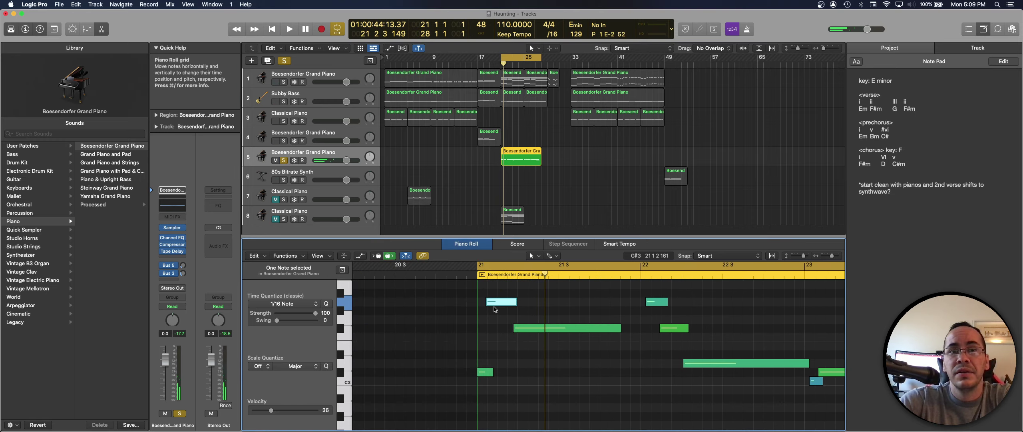
left_click_drag(486, 304, 498, 303)
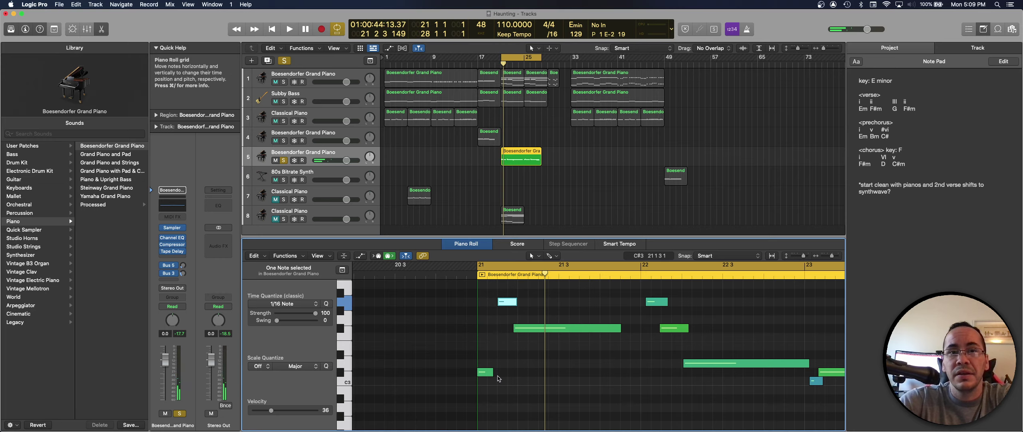
left_click(492, 373)
left_click_drag(492, 373, 496, 372)
left_click(520, 380)
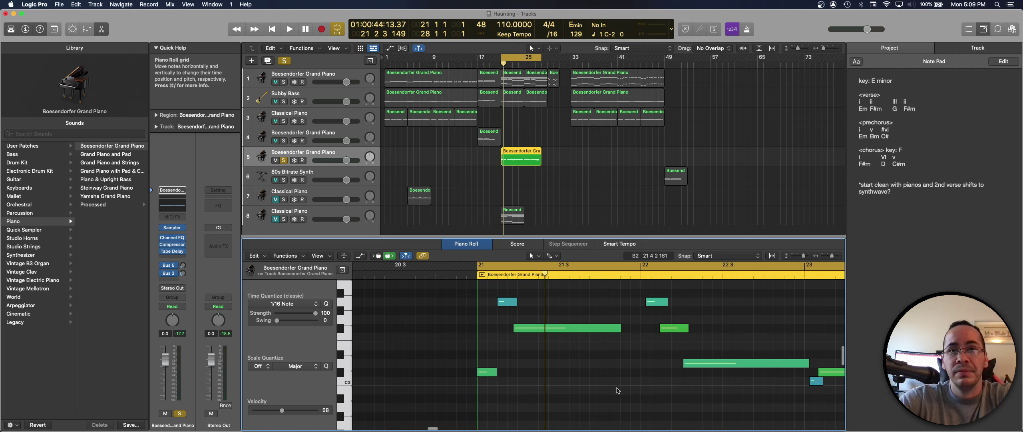
Play the opening notes and trim the start of the long bar 21 F#3 note to beat 2
key("super+Left")
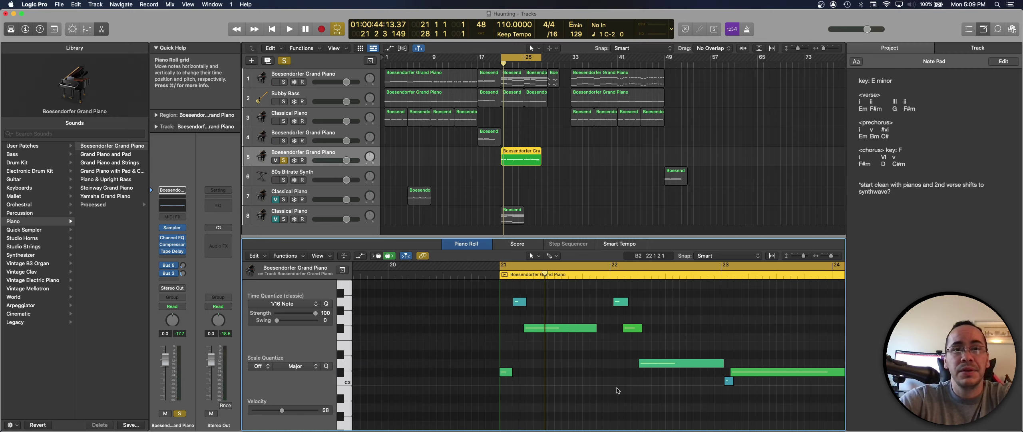
key("space")
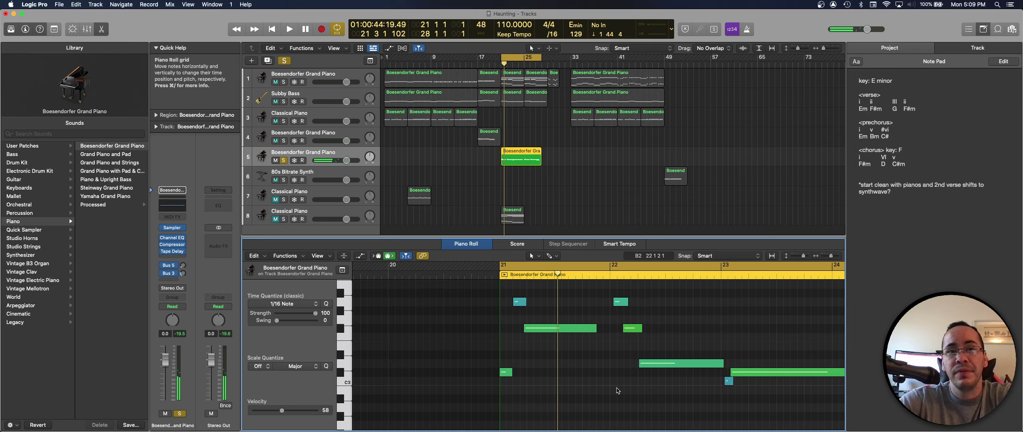
left_click_drag(525, 328, 527, 328)
Quantize the A3 note just after bar 22 onto the bar line using 1/1 Note, and set time quantize to 1/8 Note
scroll(569, 364, "right", 3)
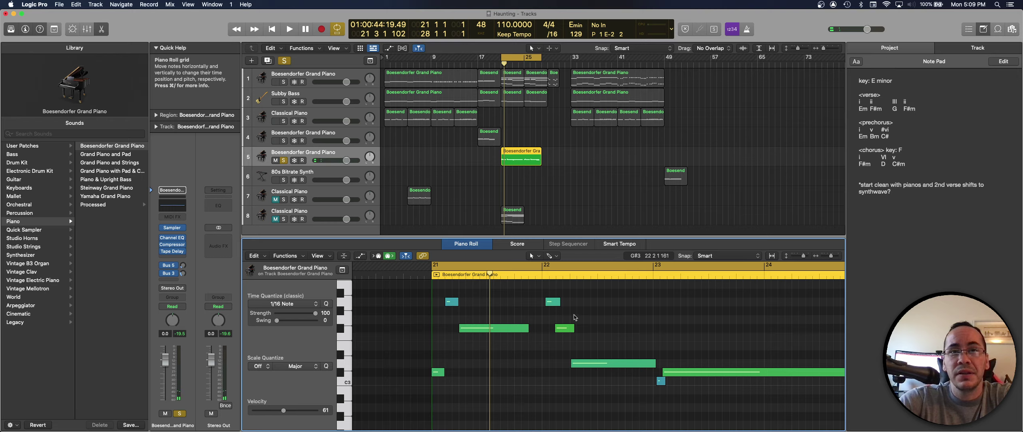
key("super+Left")
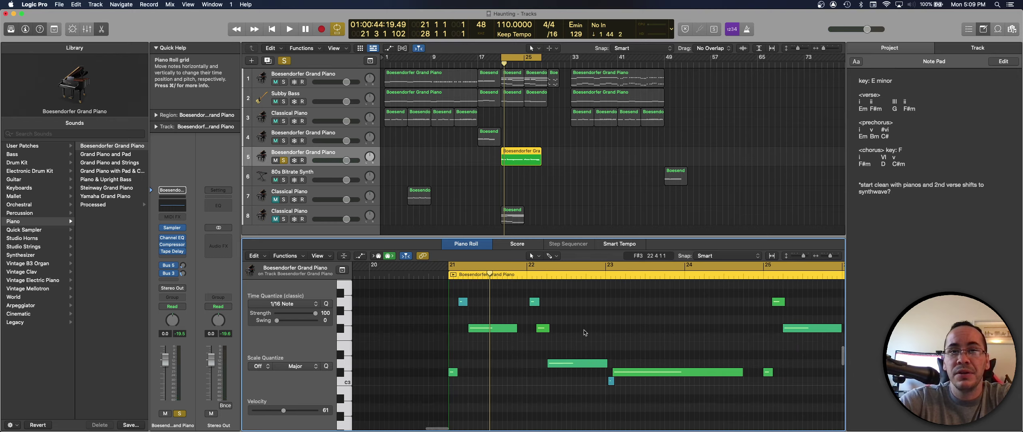
left_click_drag(532, 301, 535, 308)
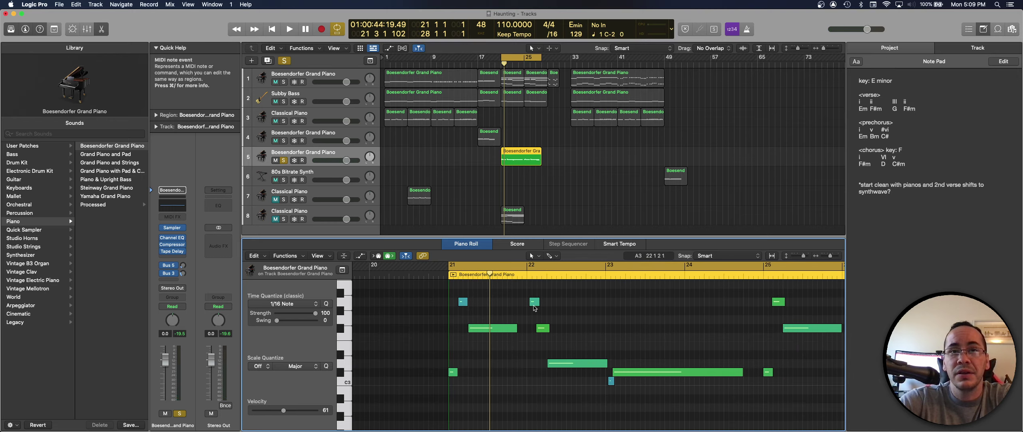
left_click(535, 307)
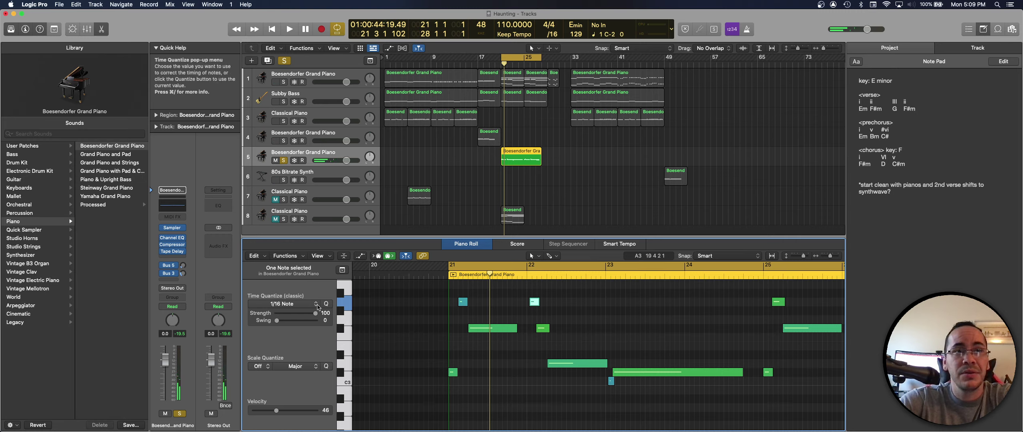
left_click(317, 304)
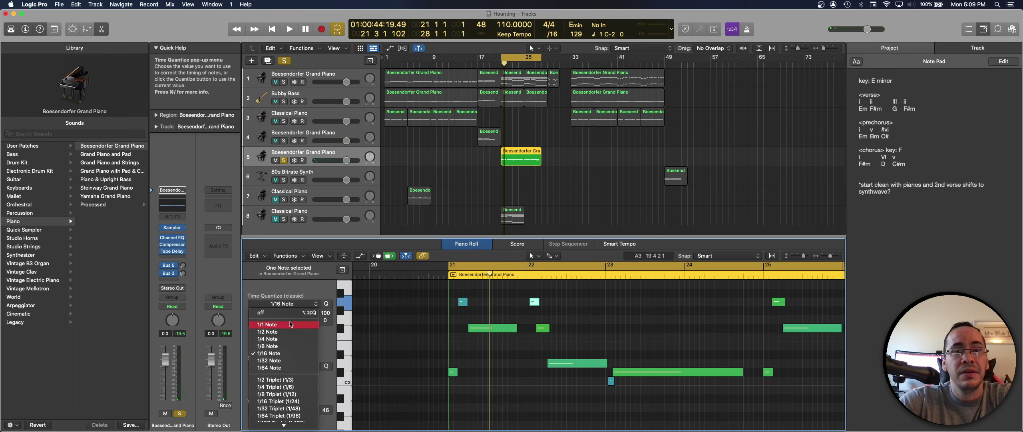
left_click(290, 324)
left_click(292, 304)
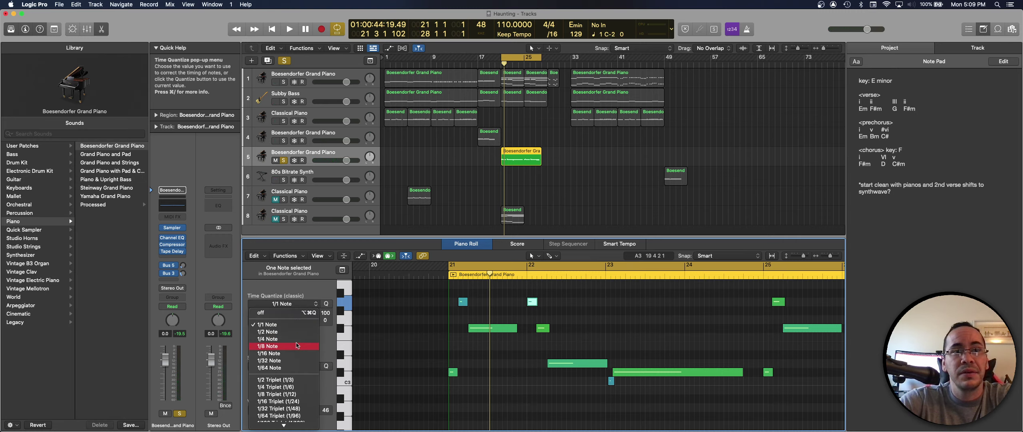
left_click(303, 345)
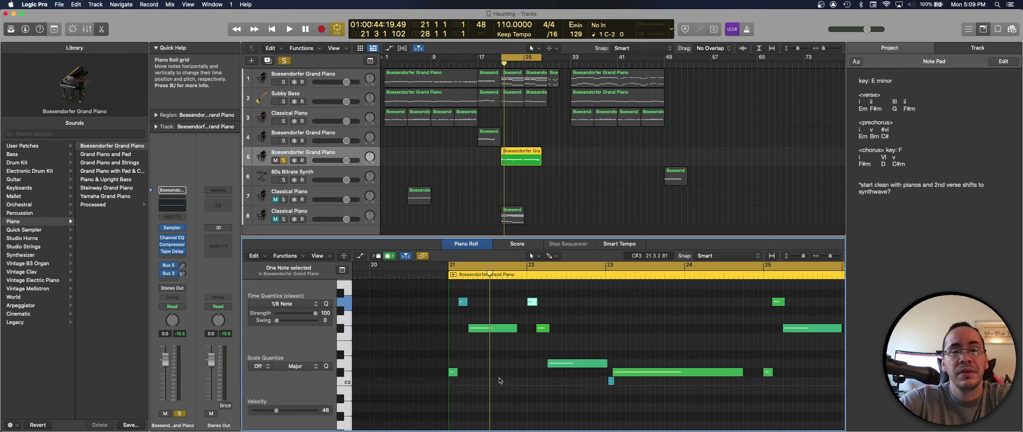
left_click(515, 395)
Trim the start of the bar 22 F#3 note to 22 1 3, and shorten the preceding A3 note to end there
left_click_drag(539, 330, 540, 330)
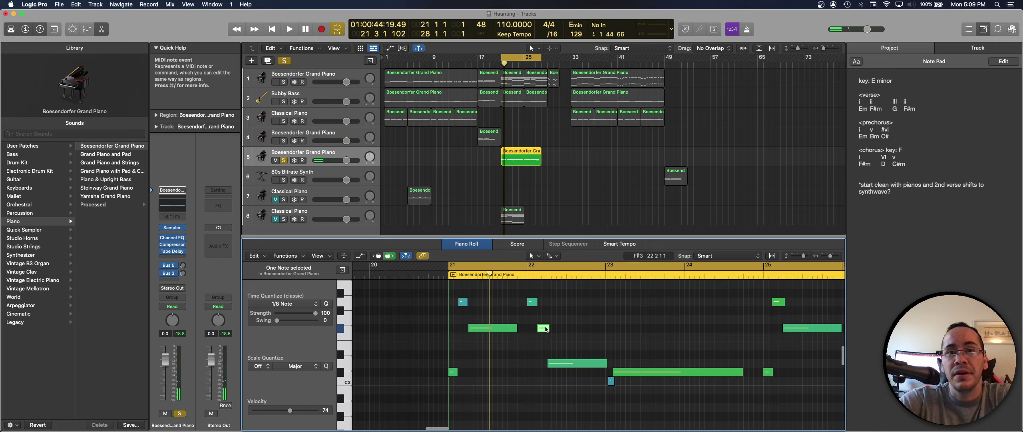
key("super+Right")
key("super+Right")
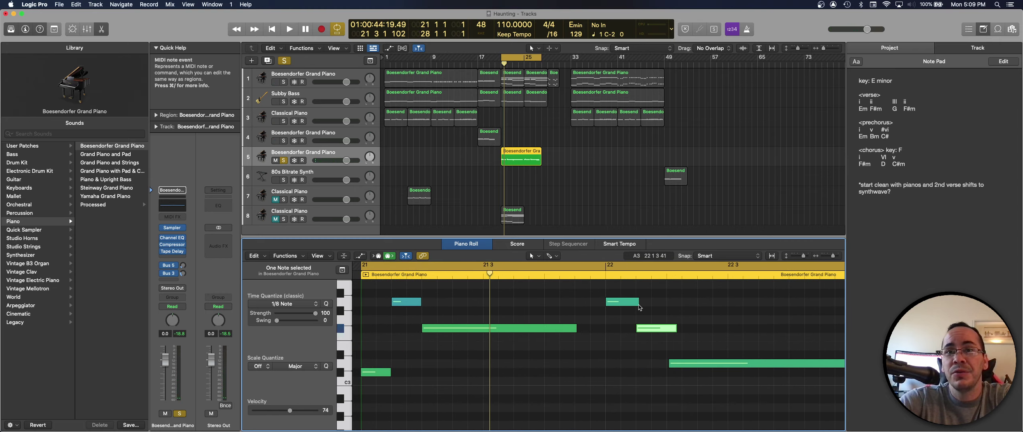
left_click_drag(639, 302, 635, 303)
left_click(630, 365)
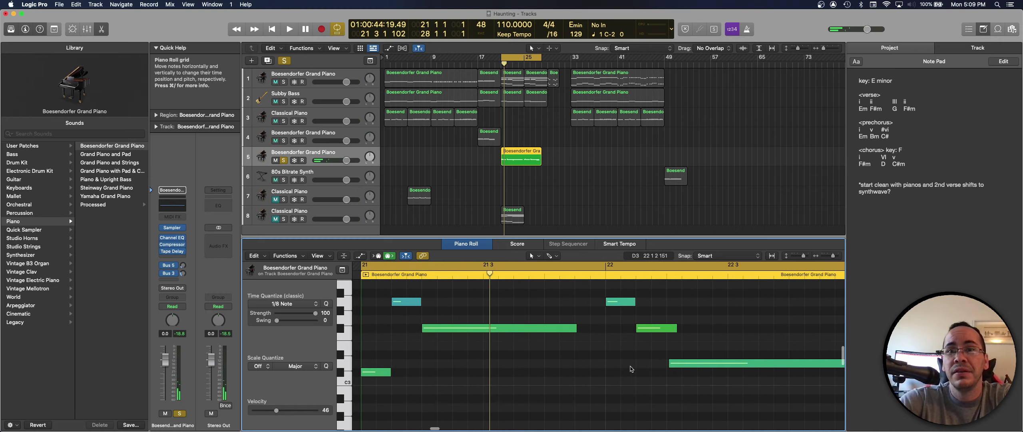
Shorten the bar 22 F#3 note to end at beat 2, and adjust the D3 note to run from beat 2 to bar 23
key("super+Left")
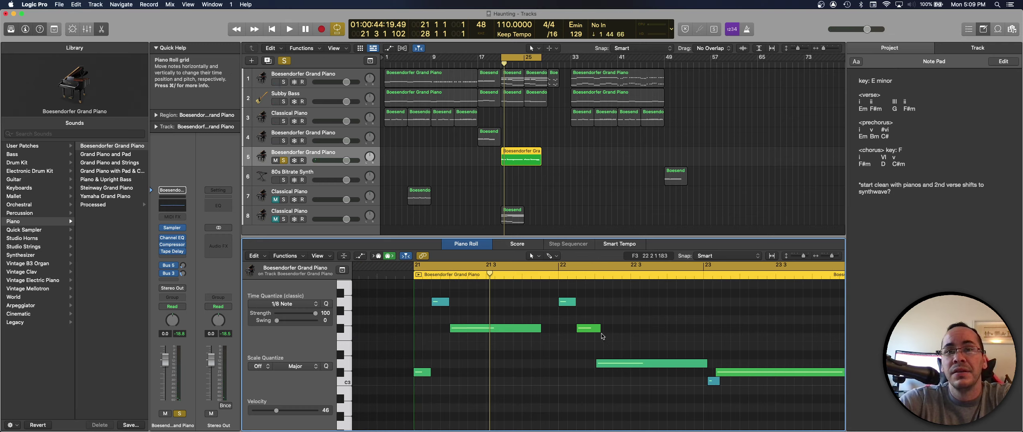
left_click_drag(600, 329, 594, 332)
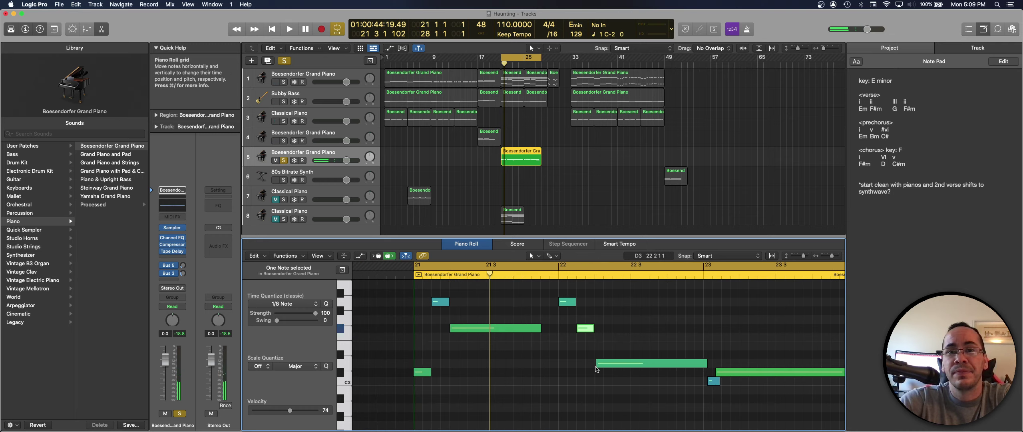
left_click(598, 363)
left_click(633, 391)
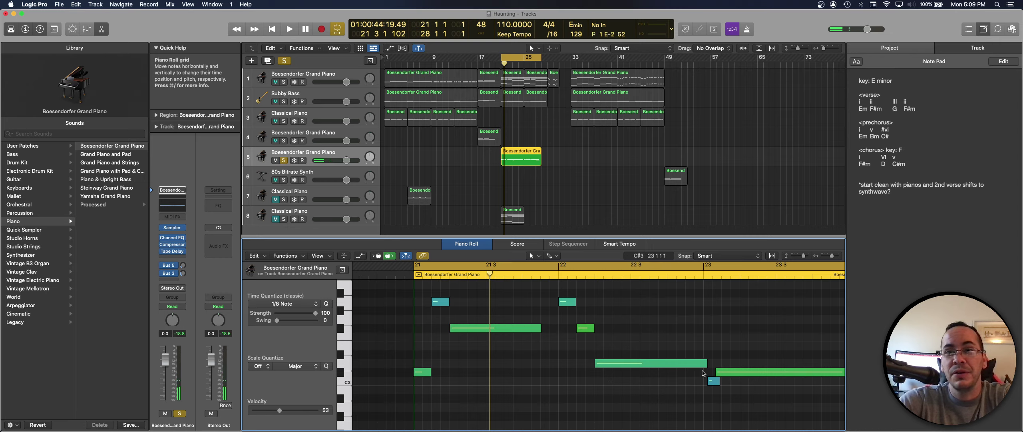
left_click_drag(707, 364, 703, 364)
left_click(734, 343)
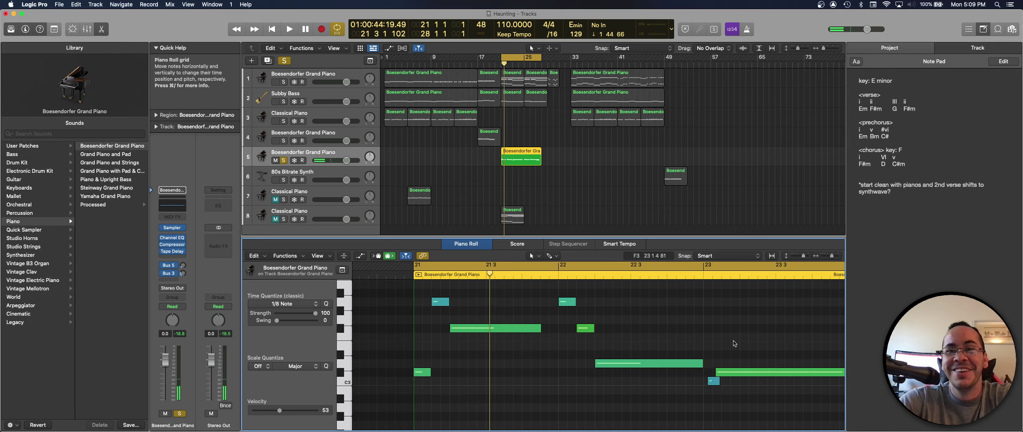
Move the short C3 note just after bar 23 earlier onto the bar 23 line
scroll(734, 343, "down", 3)
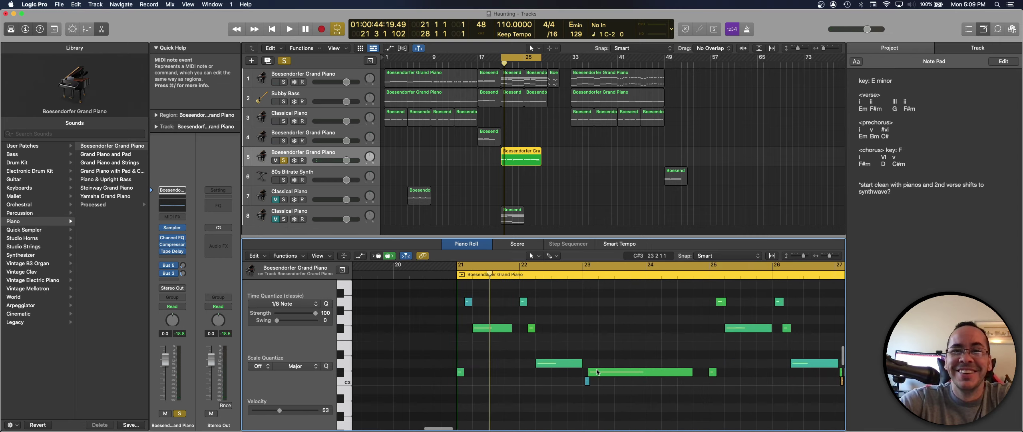
scroll(598, 371, "up", 3)
left_click_drag(648, 380, 647, 382)
scroll(664, 388, "right", 5)
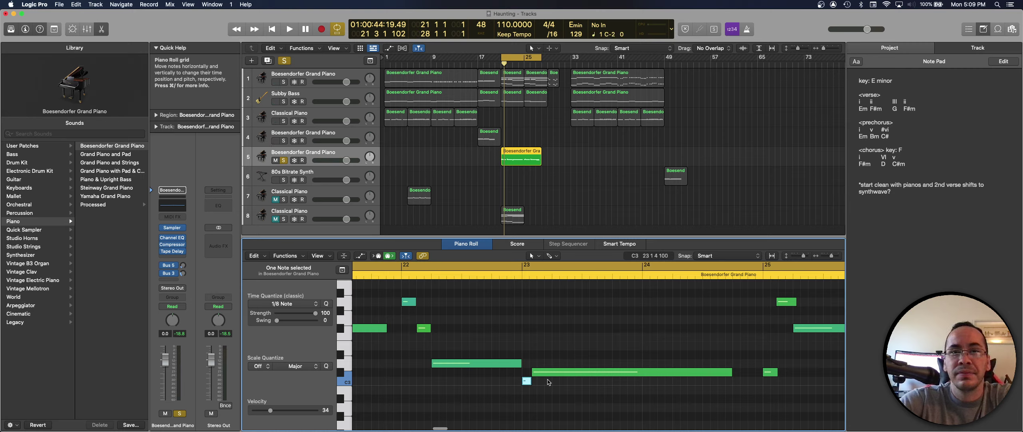
Trim the long bar 23 C#3 note to start at 23 1 3, extend the preceding C3 note to meet it, and play the melody
left_click_drag(533, 372, 536, 384)
left_click(582, 398)
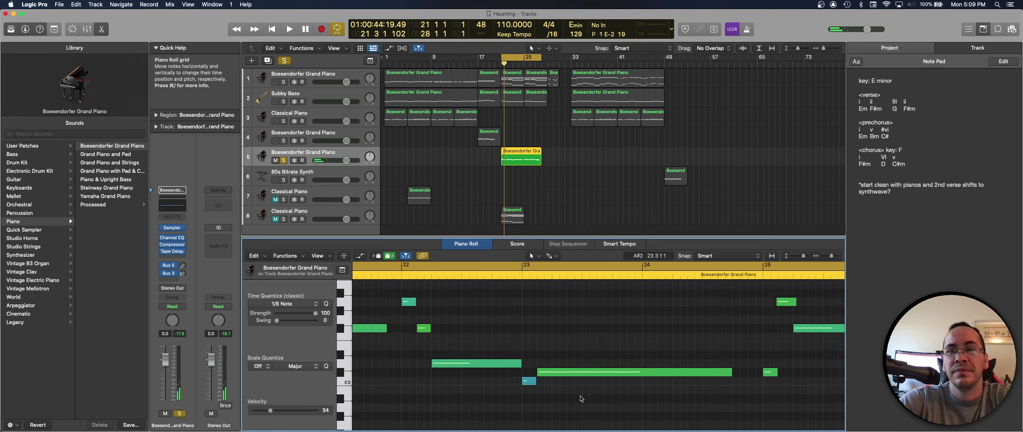
scroll(582, 398, "down", 6)
key("space")
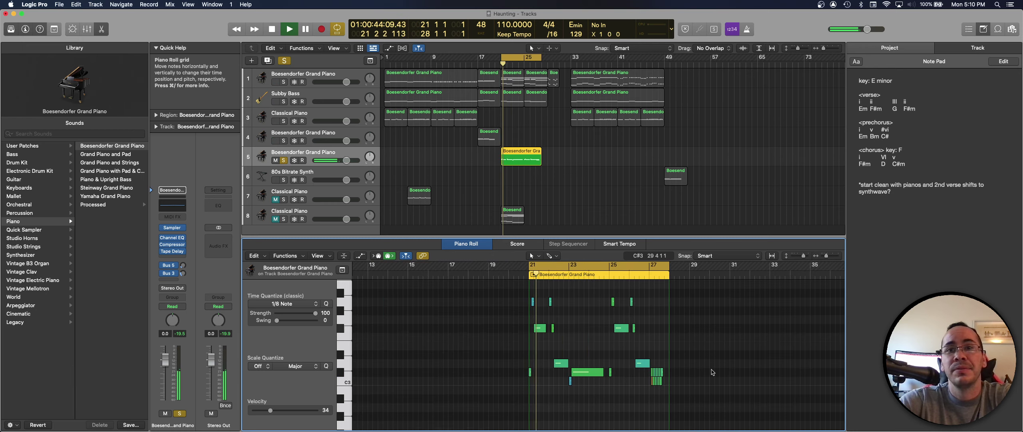
key("z")
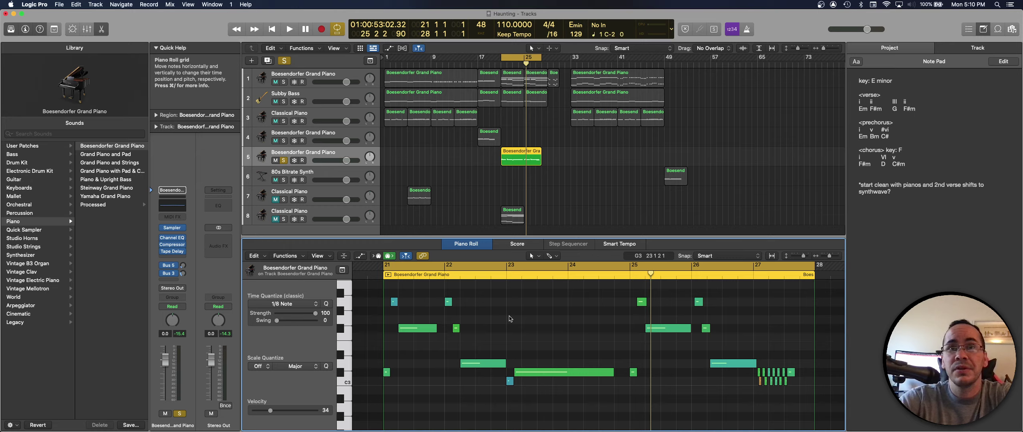
key("space")
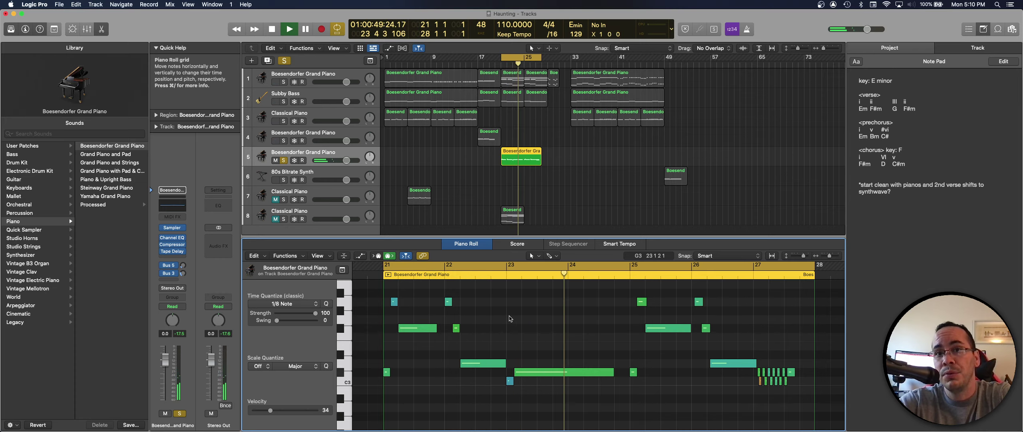
Turn cycle mode off and replay the passage from bar 23 to check the change from C3 to C#3
key("space")
key("space")
left_click(505, 275)
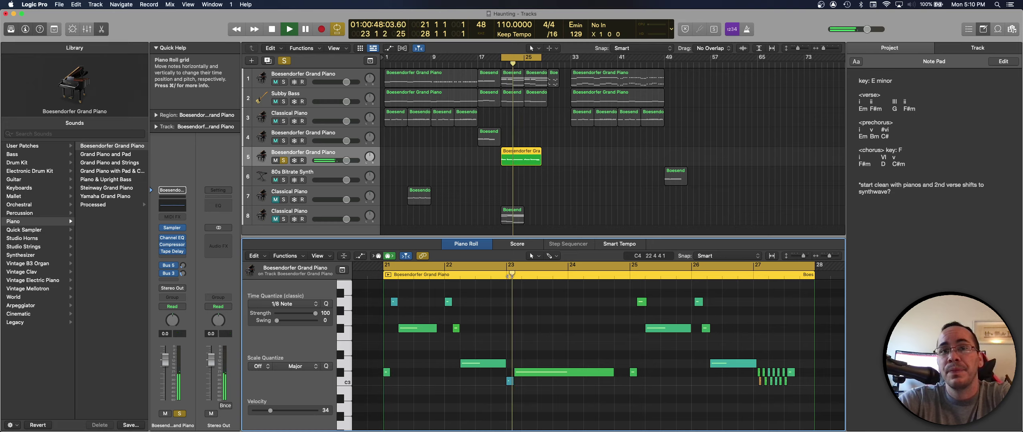
key("space")
left_click(501, 267)
left_click(506, 274)
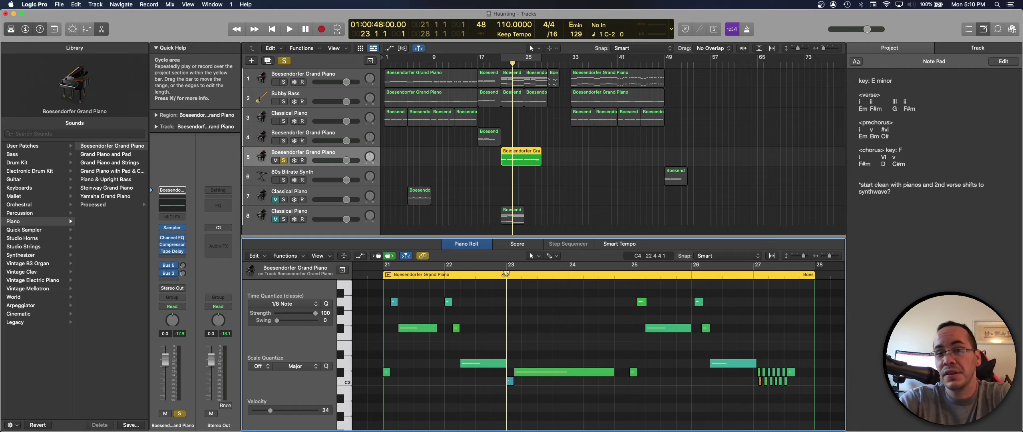
key("space")
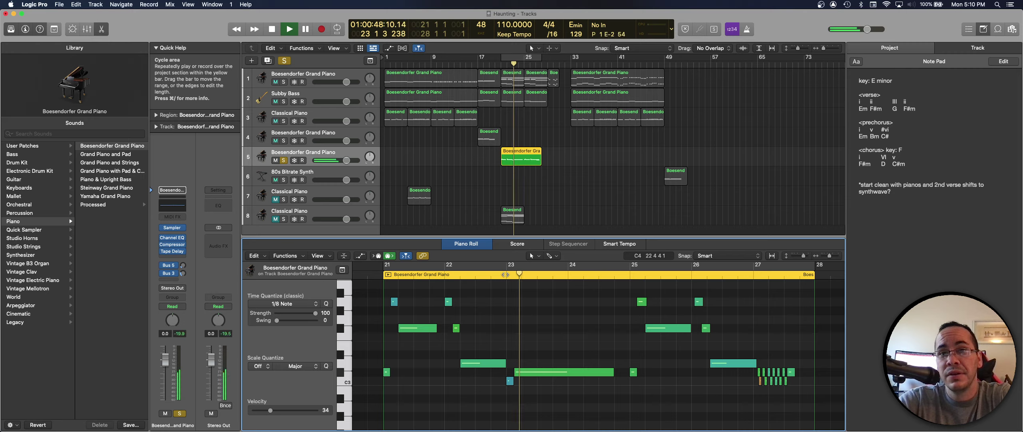
left_click(490, 277)
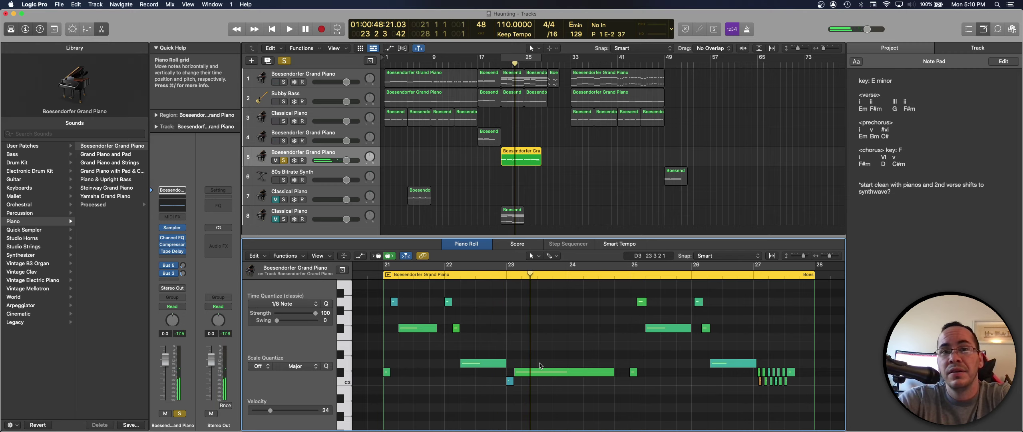
Lengthen the short C3 note at bar 23 so it slightly overlaps the start of the long C#3 note
scroll(540, 365, "up", 6)
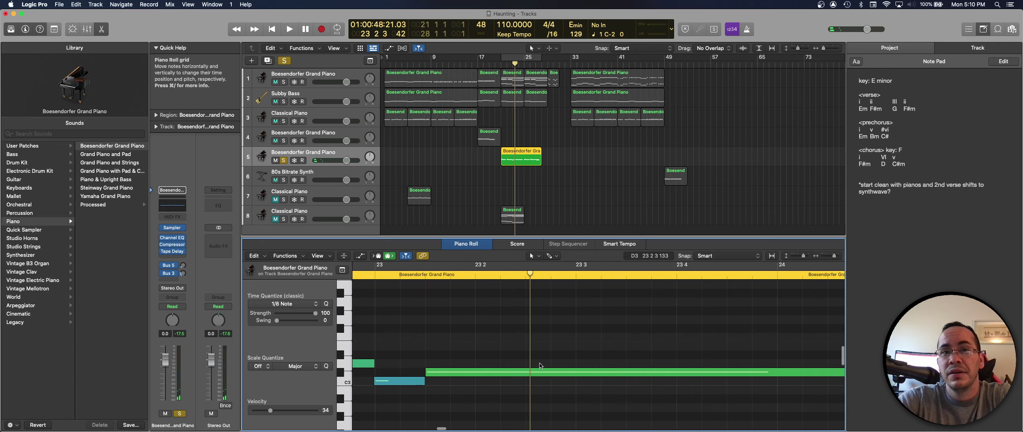
scroll(421, 349, "left", 3)
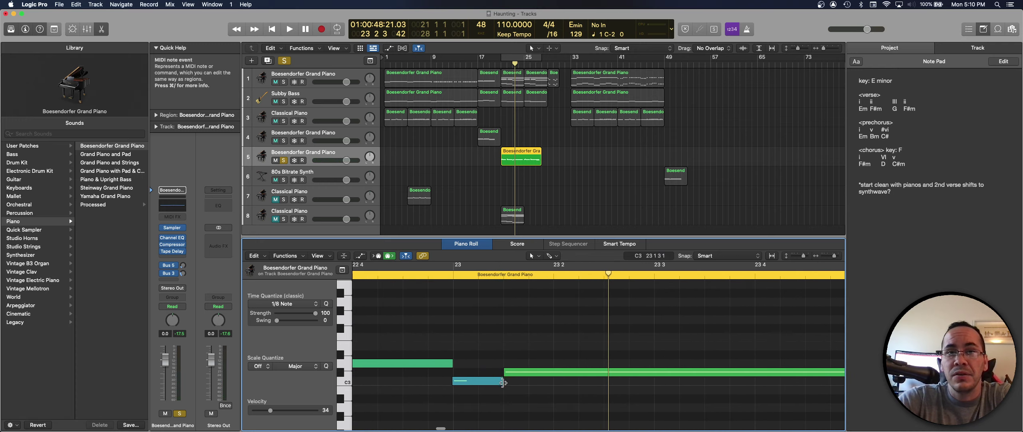
left_click_drag(502, 383, 510, 382)
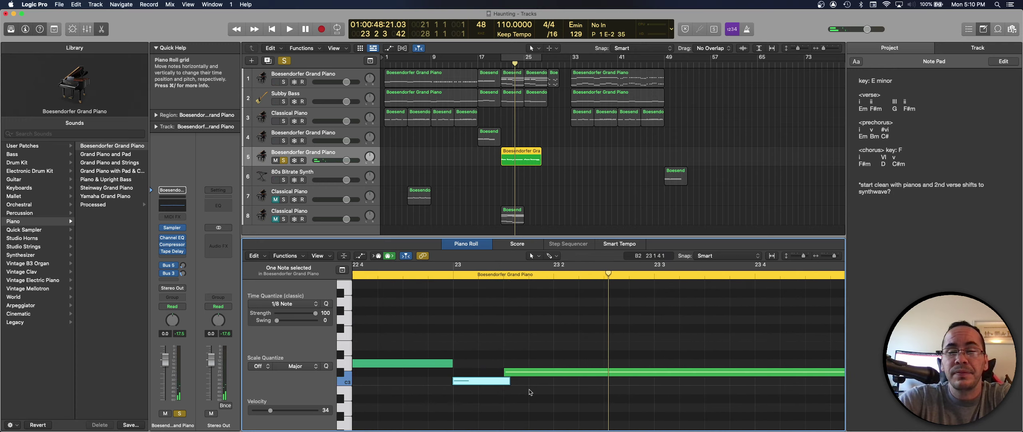
scroll(572, 330, "down", 3)
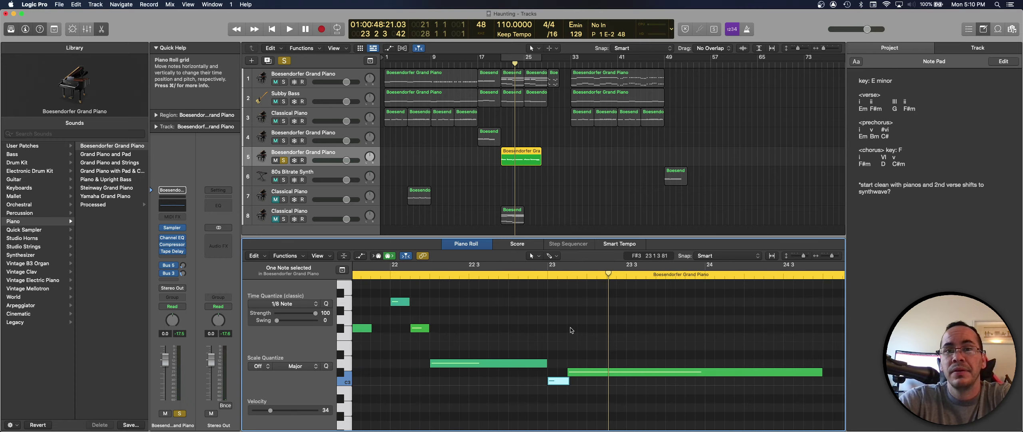
Play from just before bar 23 to check how the overlapping C3 and C#3 notes connect
key("space")
key("space")
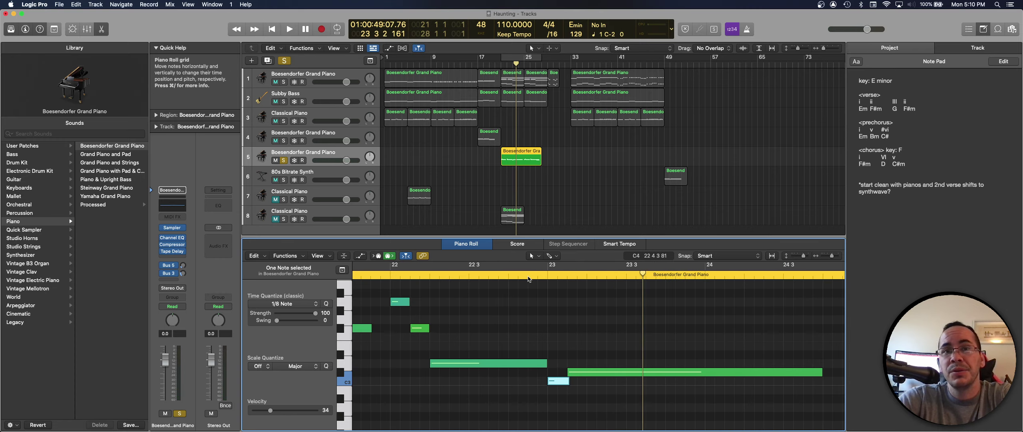
left_click(528, 278)
scroll(604, 346, "down", 2)
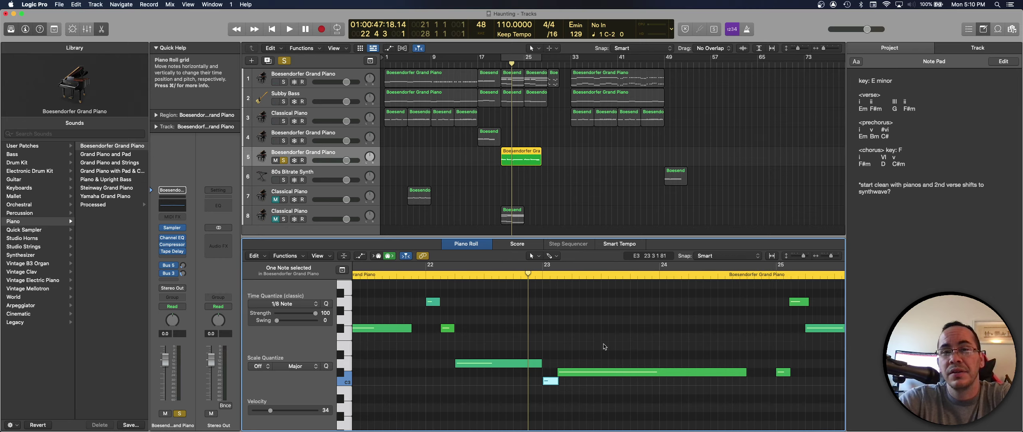
scroll(604, 347, "right", 2)
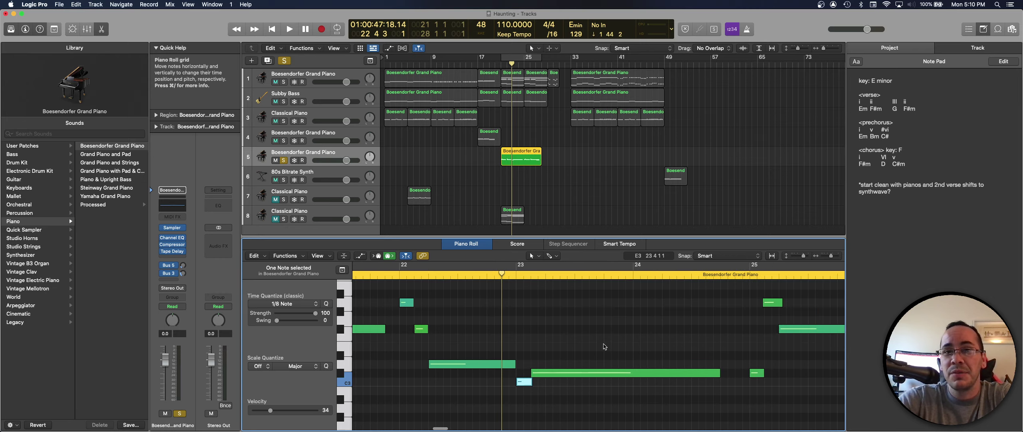
key("space")
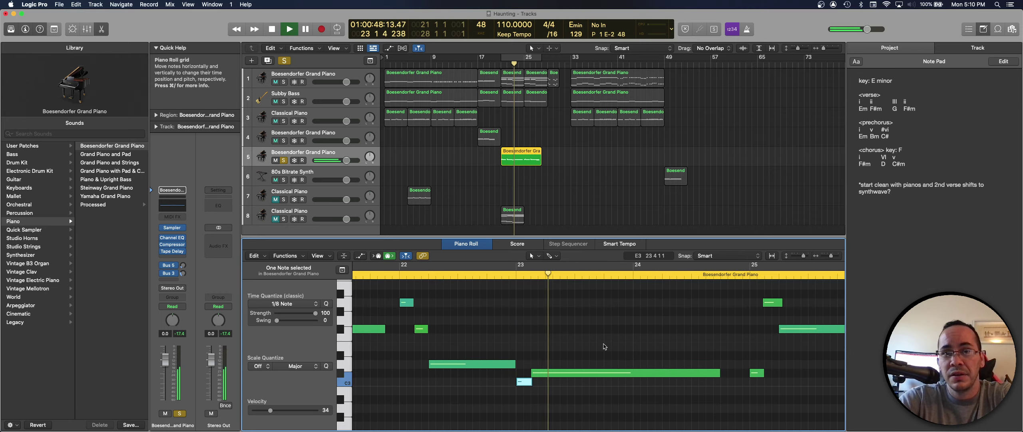
key("space")
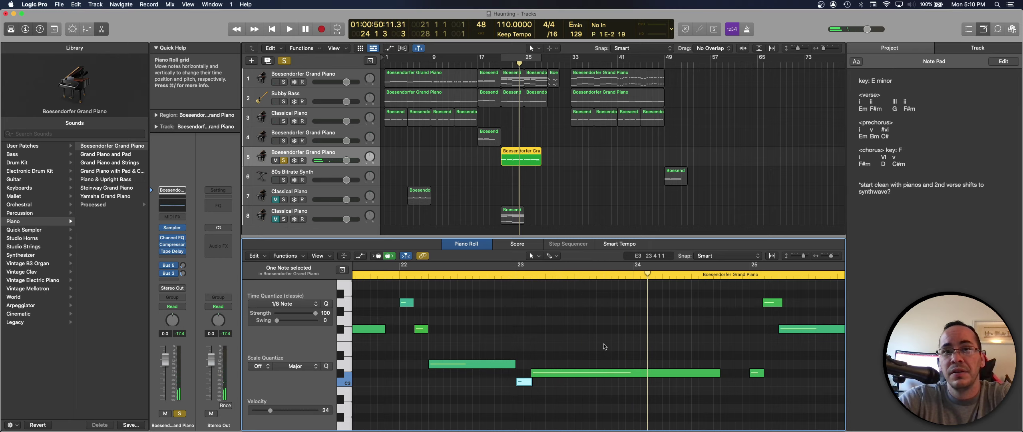
Turn cycle mode back on and play the soloed melody from bar 21 into bar 26
scroll(604, 346, "down", 2)
scroll(605, 346, "up", 2)
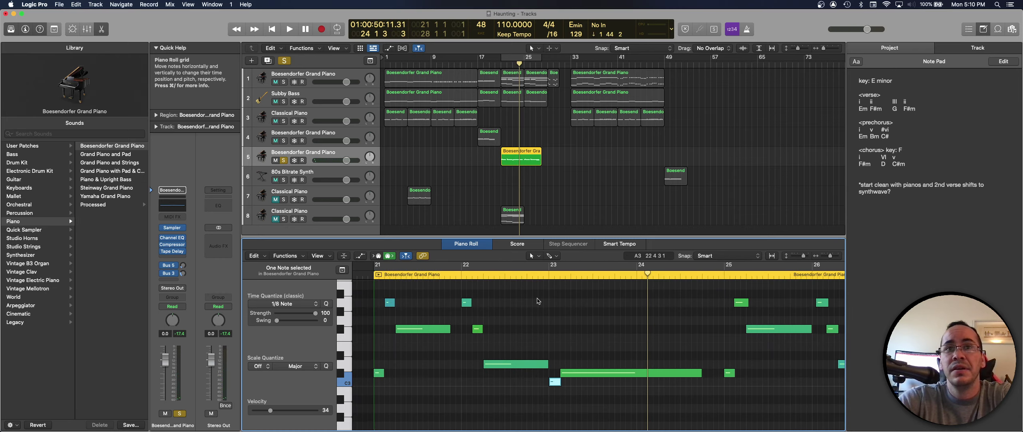
key("c")
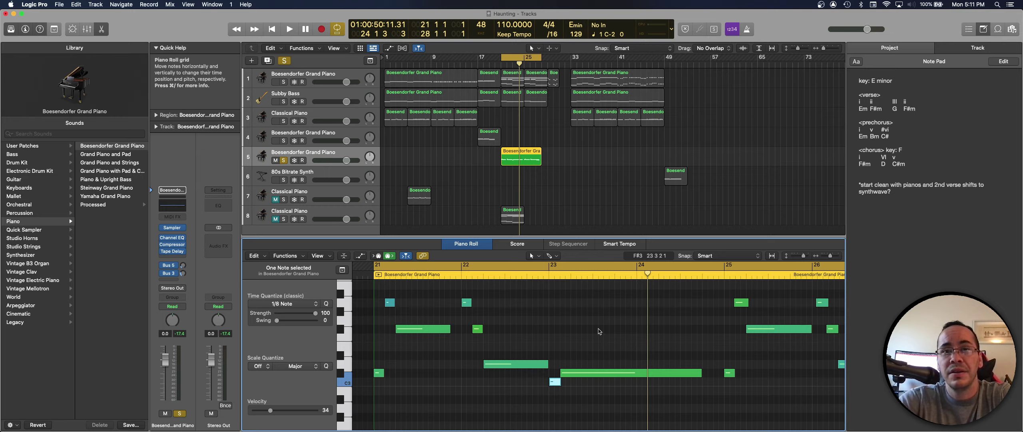
key("space")
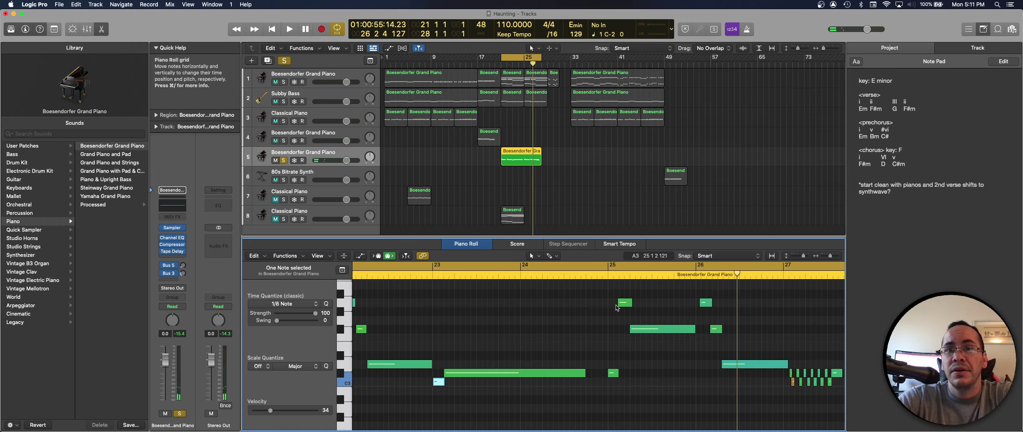
Fit the bar 25 A3 note between 25 1 3 and beat 2, and align the following F#3 note's start with beat 2
left_click_drag(619, 303, 625, 306)
left_click(646, 363)
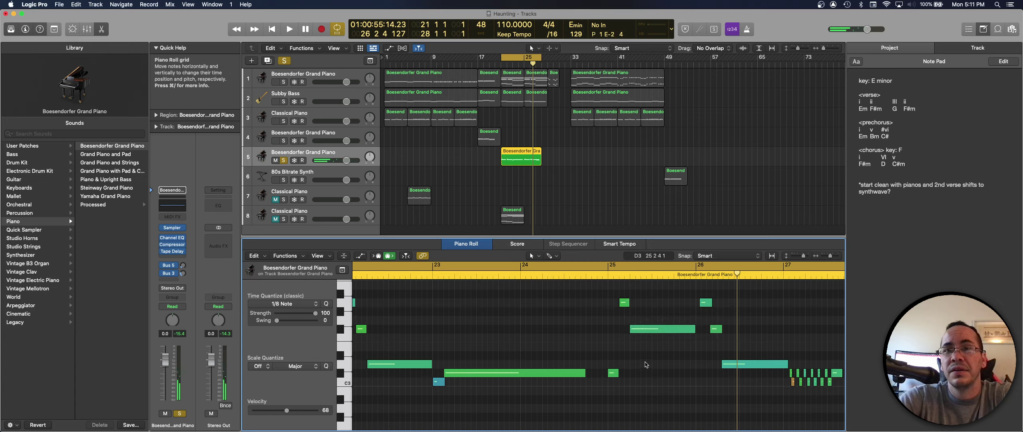
left_click(630, 331)
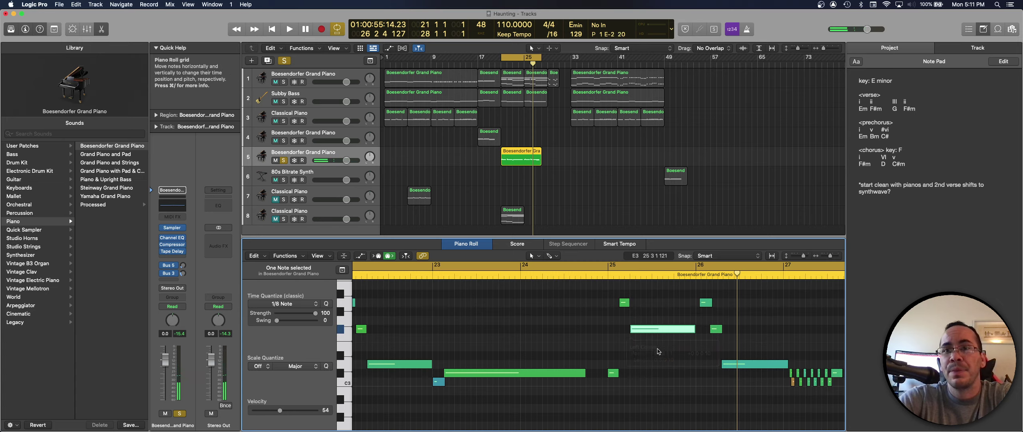
Move the A3 note just after bar 26 onto the bar line, and fit the following F#3 note between 26 1 3 and beat 2
left_click(705, 336)
left_click_drag(710, 305, 707, 305)
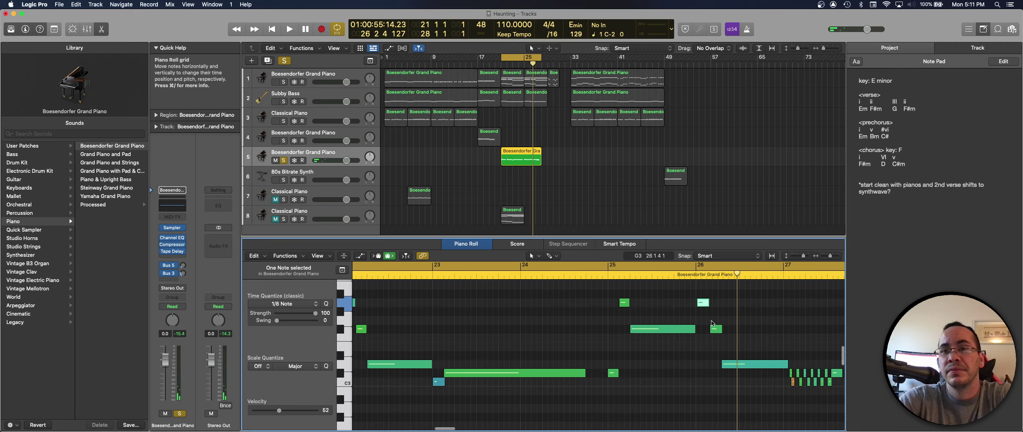
scroll(711, 320, "up", 5)
left_click_drag(624, 303, 650, 303)
mouse_move(671, 333)
left_mouse_down()
mouse_move(660, 332)
mouse_move(684, 330)
left_mouse_up()
left_click(681, 360)
key("super+Left")
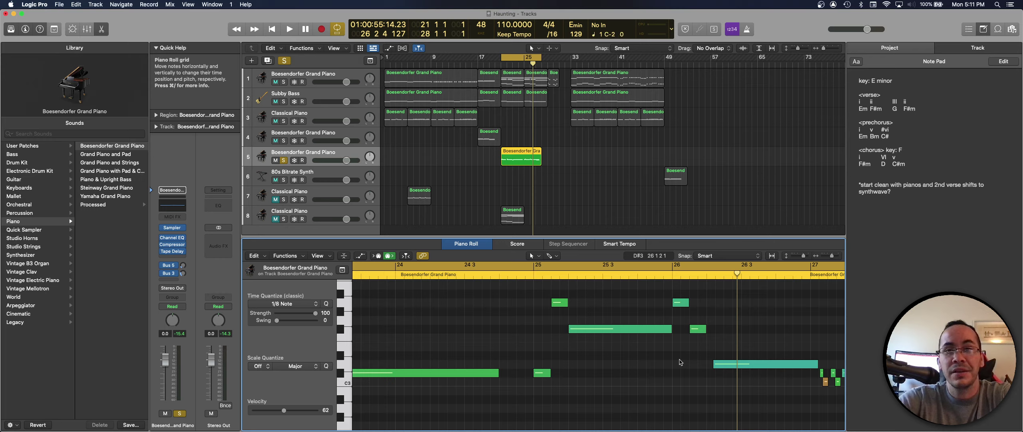
Move the long D3 note in bar 26 earlier so it runs from beat 2 to bar 27
scroll(683, 365, "right", 5)
left_click(647, 364)
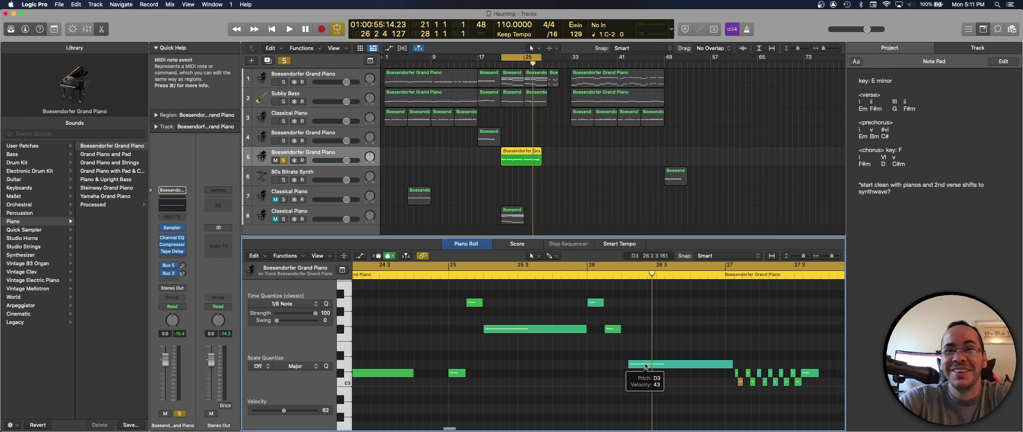
left_click_drag(646, 365, 640, 364)
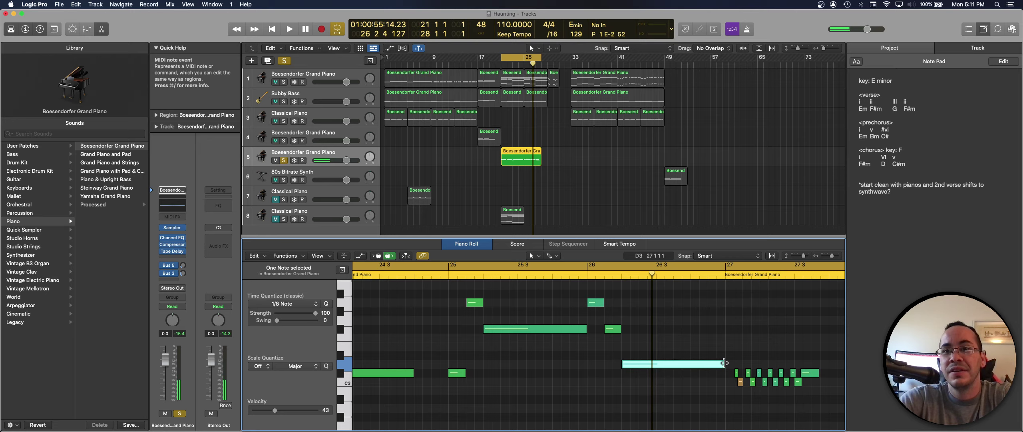
left_click(709, 337)
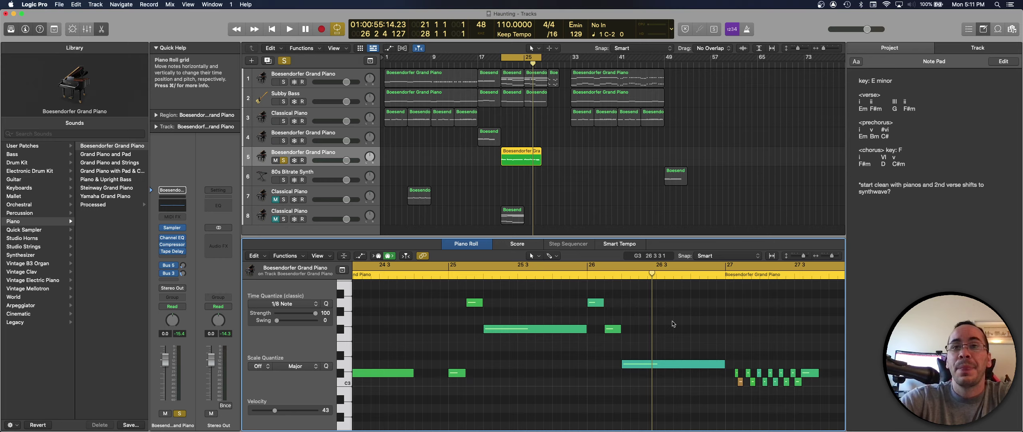
Play the edited melody soloed from bar 21, and turn off the track's solo to hear it with the full arrangement
key("super+Left")
key("super+Left")
key("space")
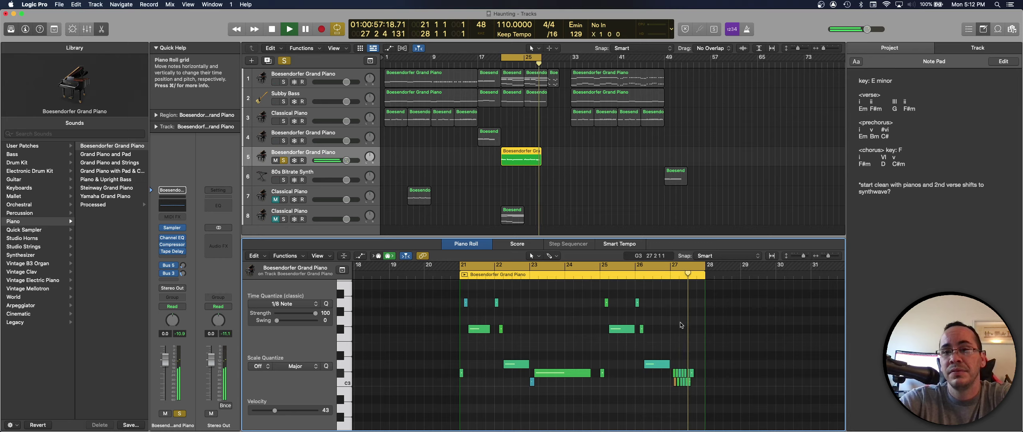
key("space")
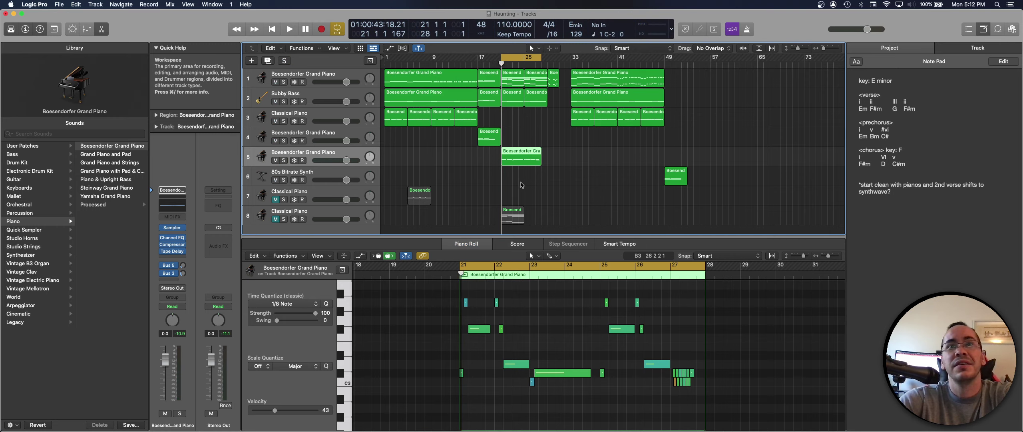
key("space")
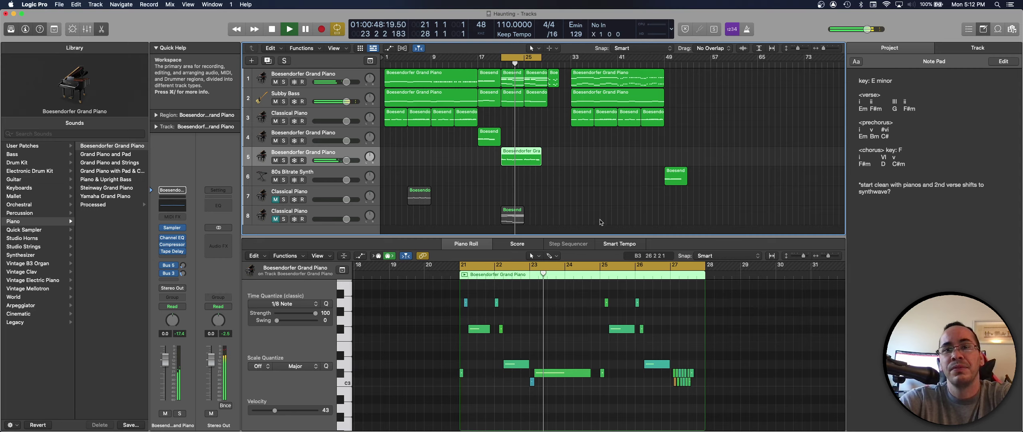
key("space")
Transpose all notes of the melody region up one octave and play it back with the full arrangement
left_click(544, 346)
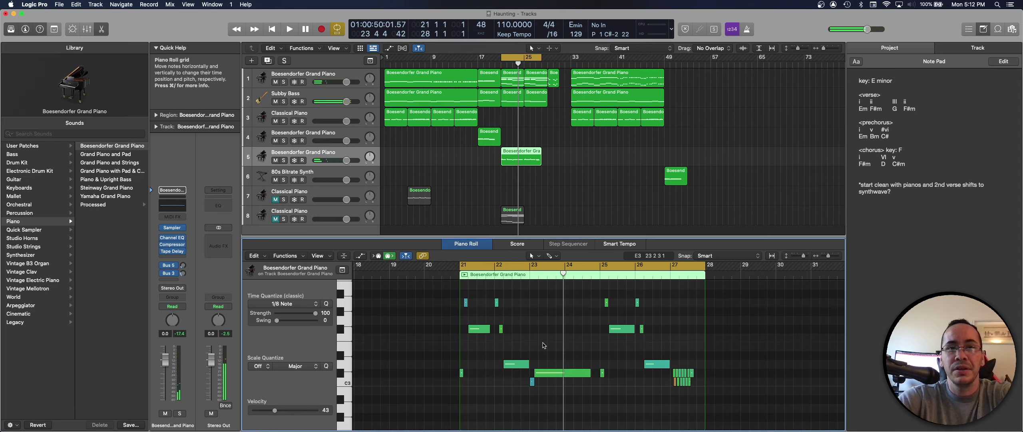
key("super+a")
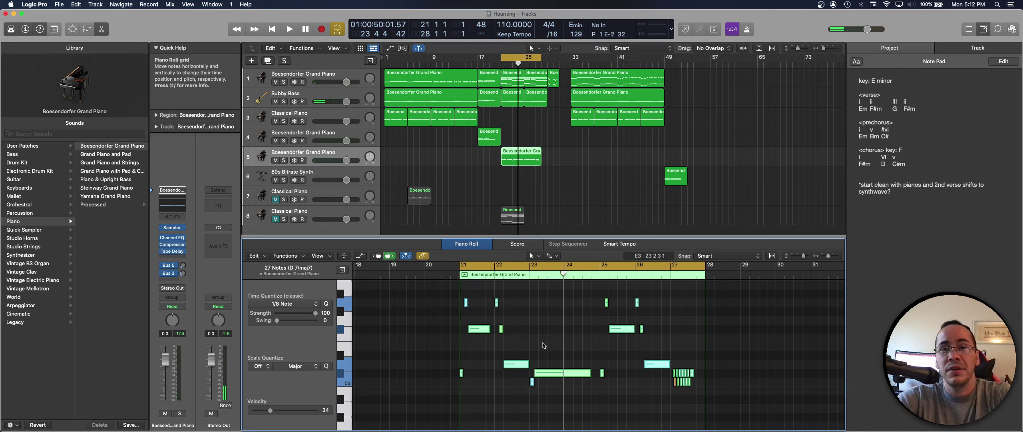
key("alt+shift+Up")
scroll(544, 345, "up", 5)
left_click(544, 345)
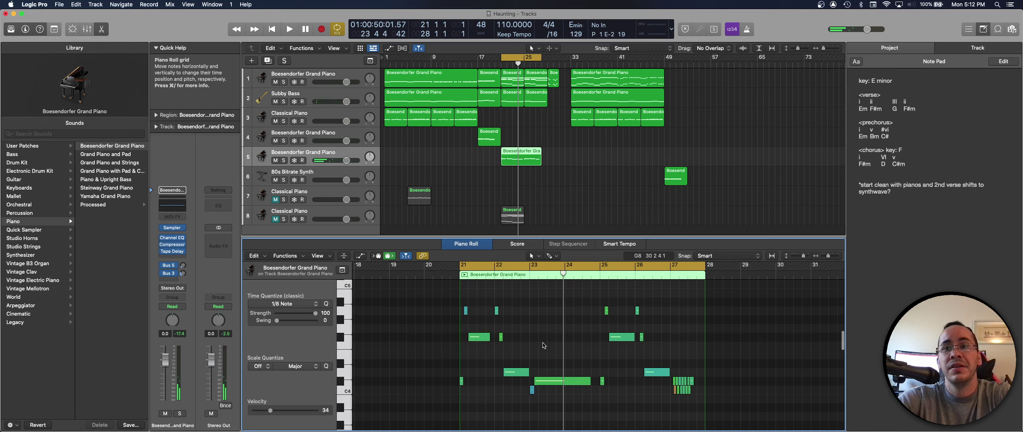
key("space")
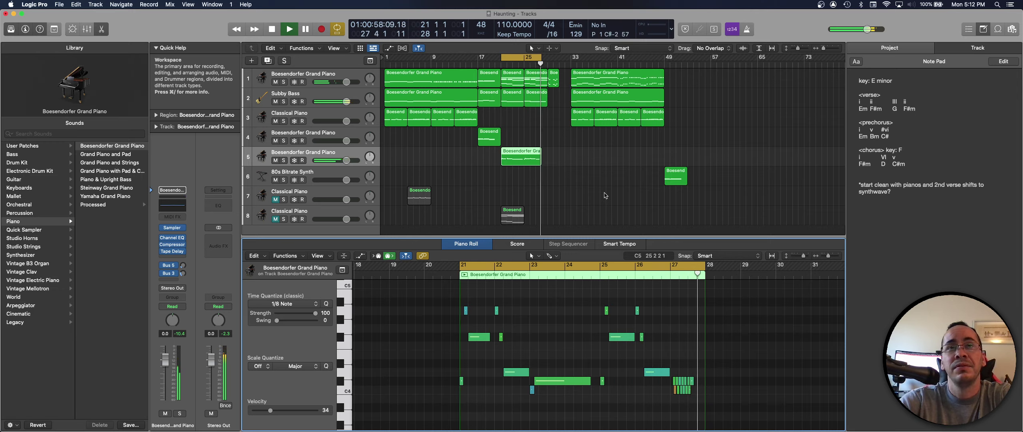
key("space")
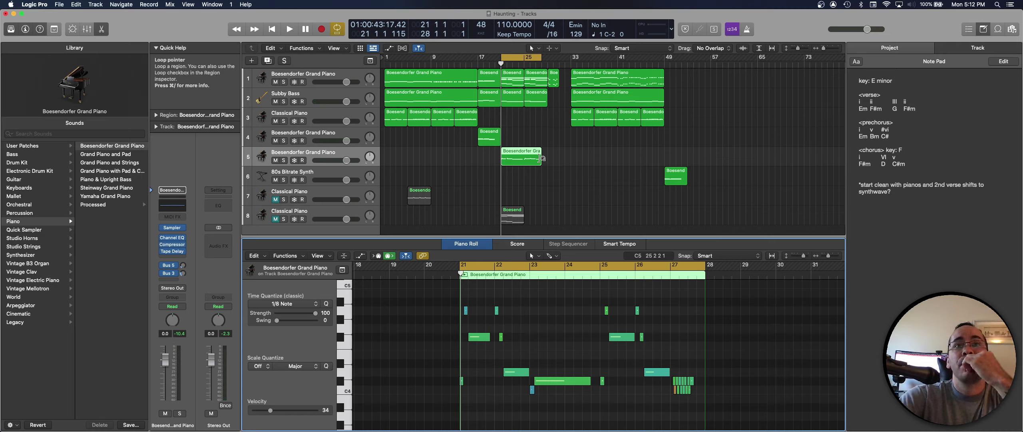
Extend the end of the melody region to bar 29 and show its notes for editing
left_click_drag(541, 162, 545, 162)
left_click(524, 147)
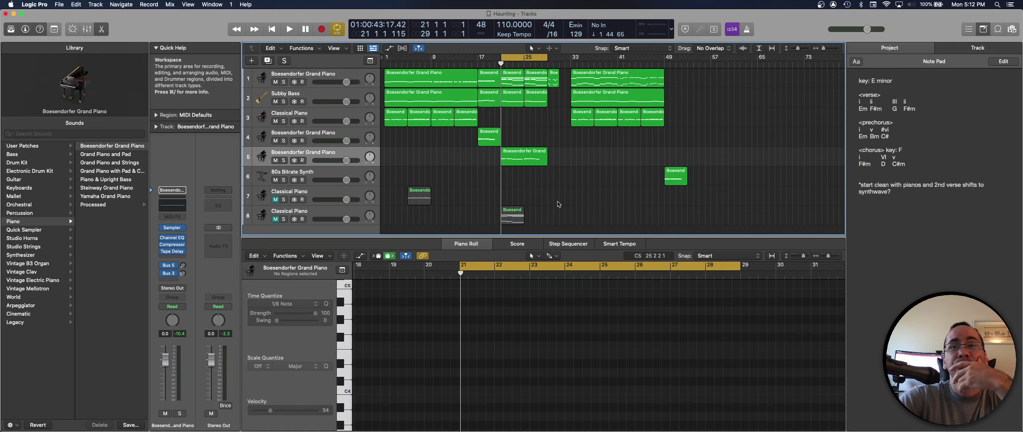
left_click(527, 160)
left_click(664, 395)
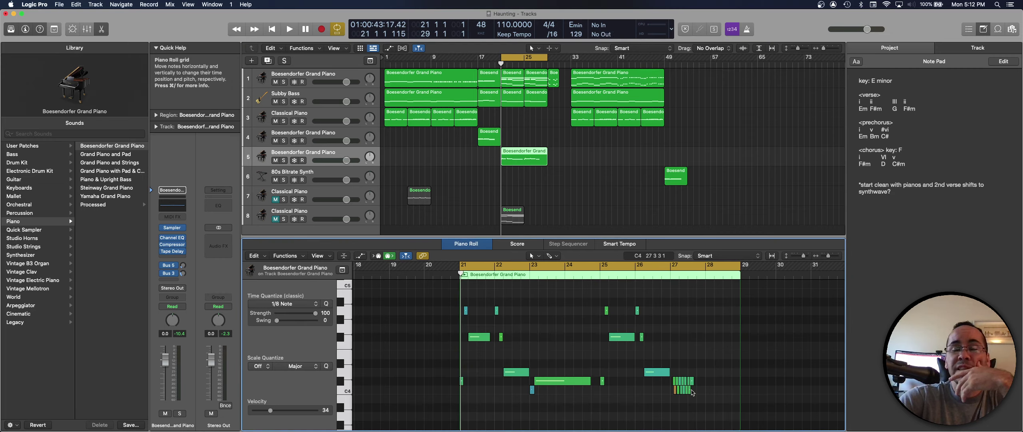
Lengthen the last note of the fast run in bar 27 so it ends about halfway through bar 28
scroll(702, 388, "up", 6)
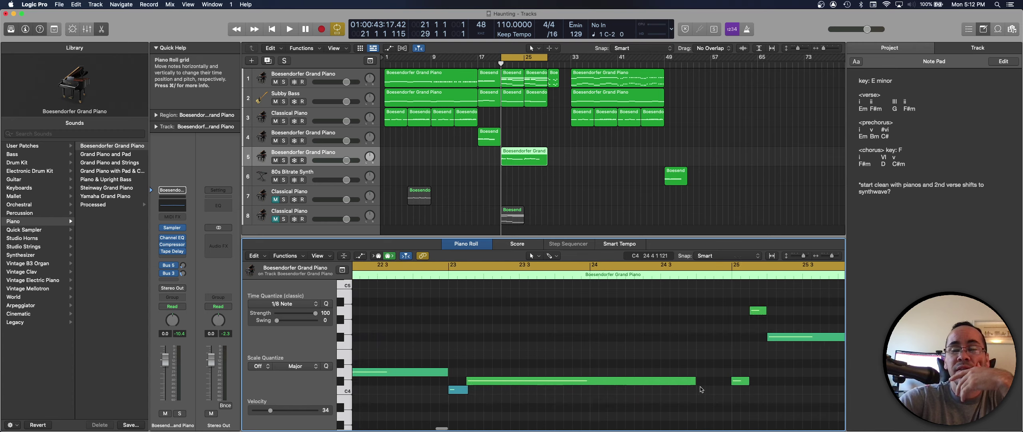
scroll(701, 389, "right", 3)
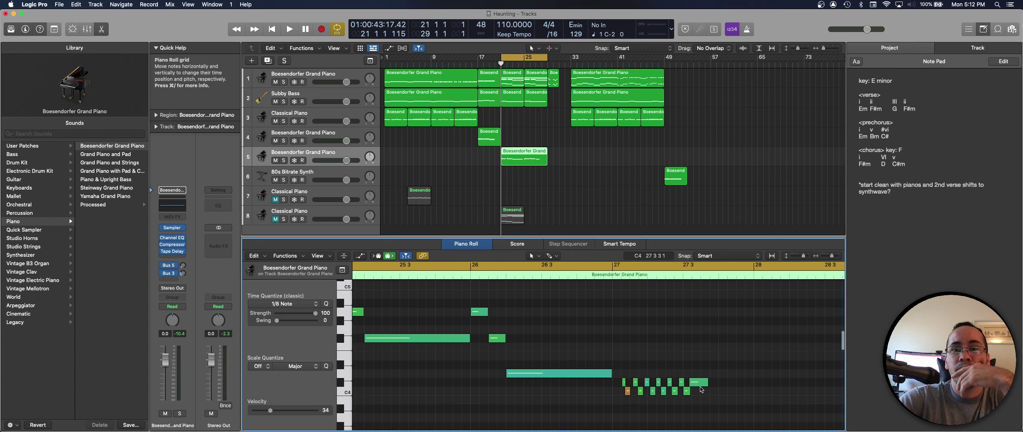
scroll(707, 397, "down", 1)
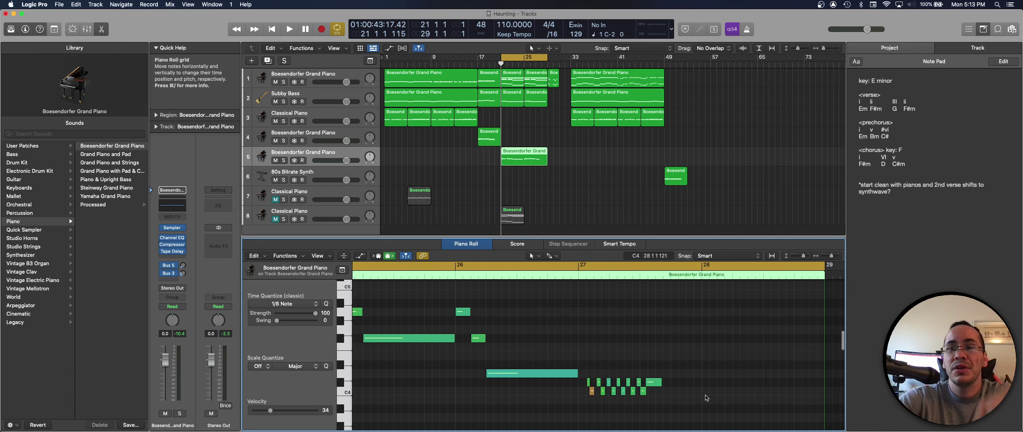
left_click_drag(662, 383, 764, 388)
left_click(771, 379)
Play the melody from bar 21 with the arrangement, and lengthen the F#4 note in bar 21 to three beats
scroll(777, 370, "down", 5)
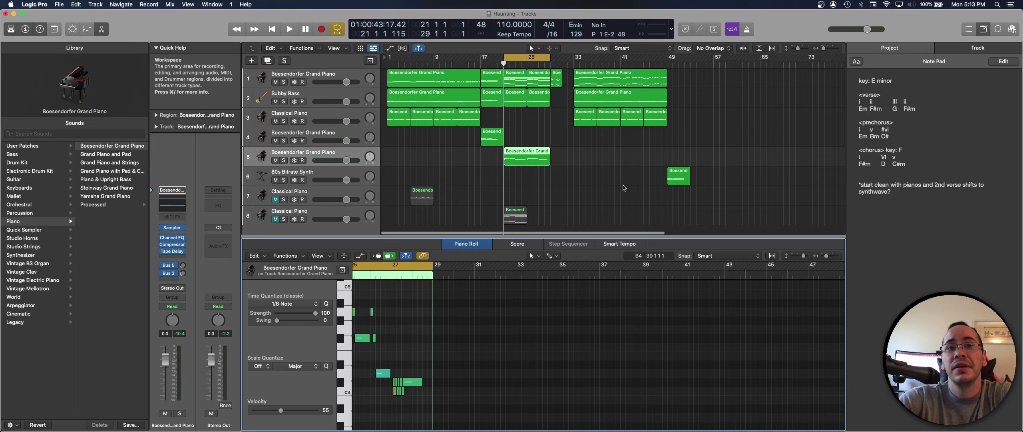
scroll(466, 320, "left", 5)
scroll(466, 320, "left", 2)
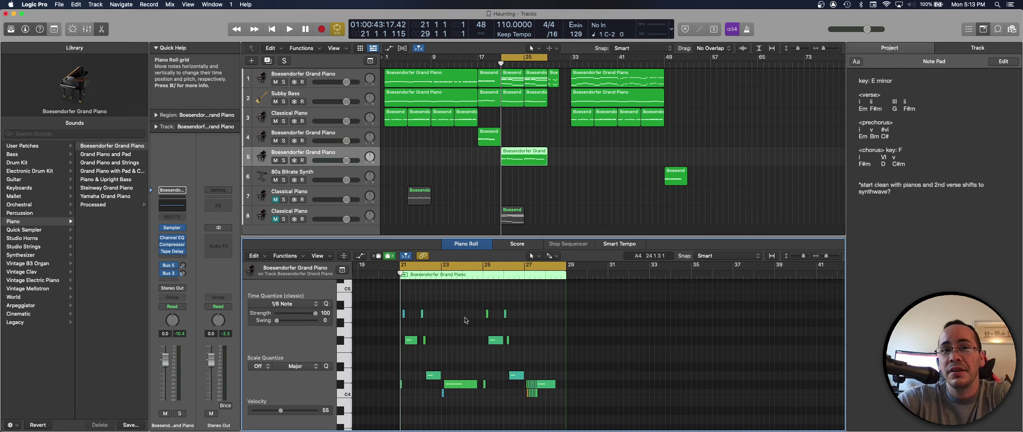
scroll(466, 320, "up", 3)
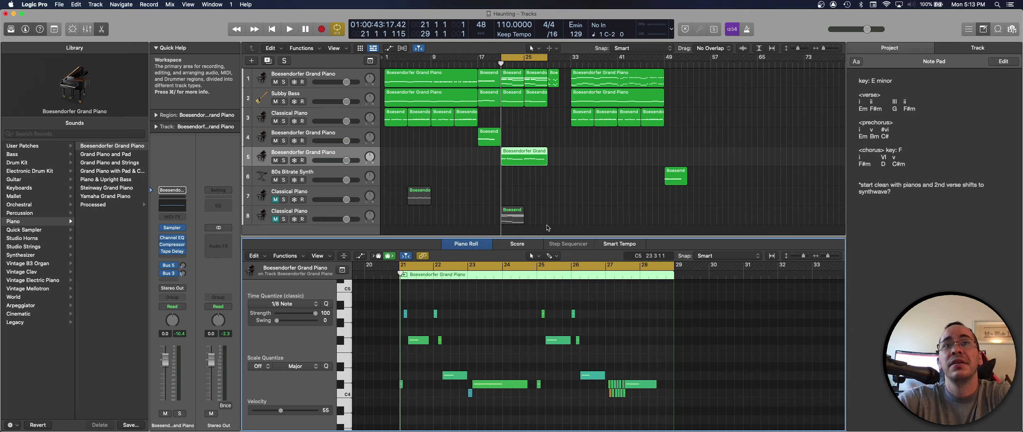
key("space")
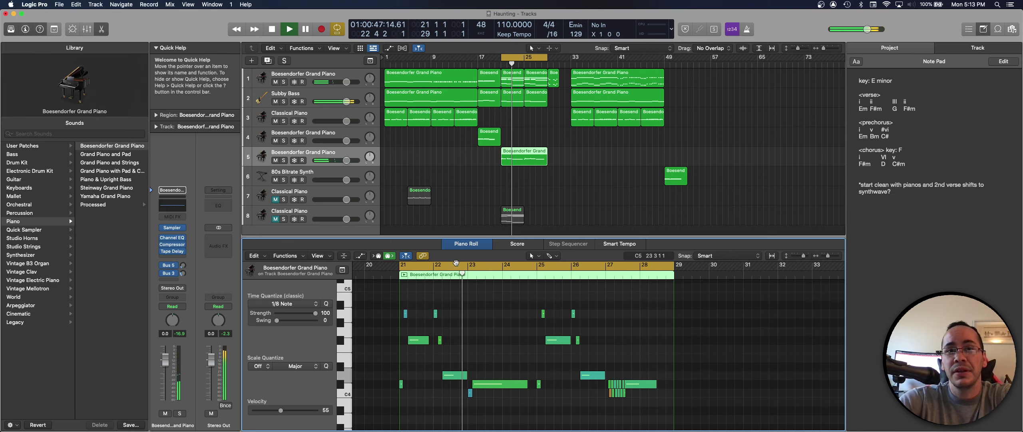
left_click(426, 341)
left_click_drag(427, 341, 431, 341)
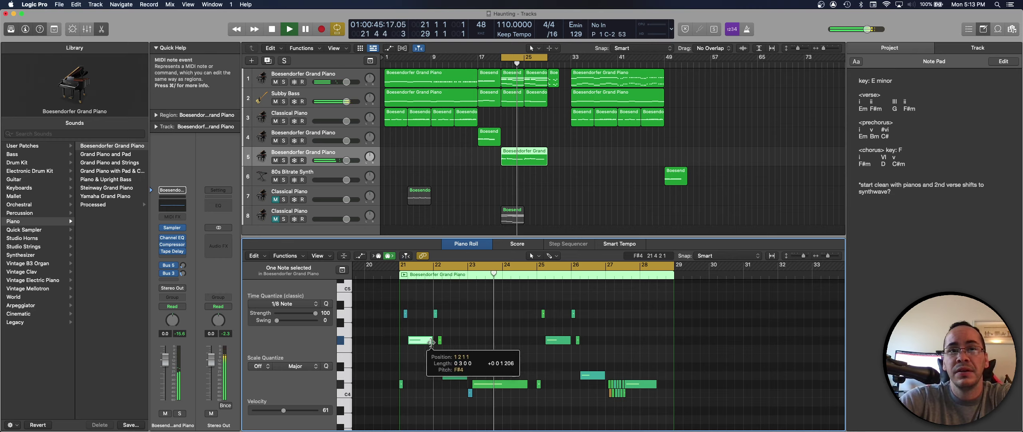
left_click(431, 381)
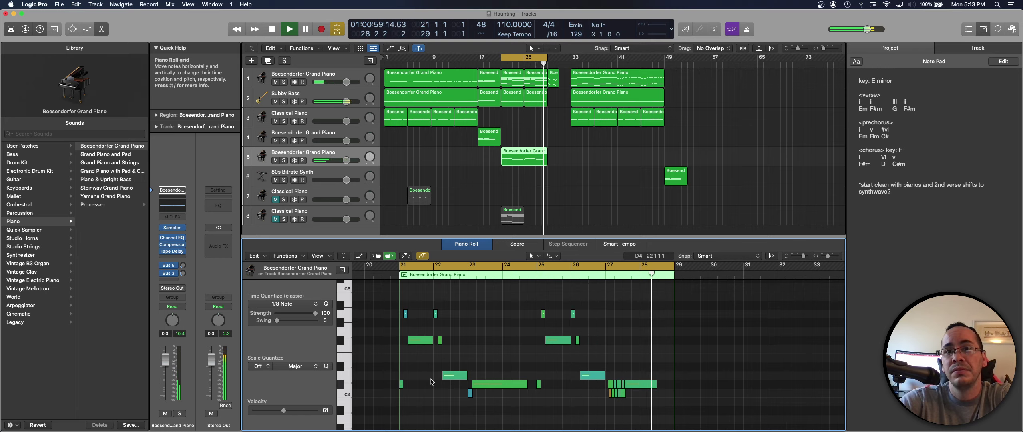
key("space")
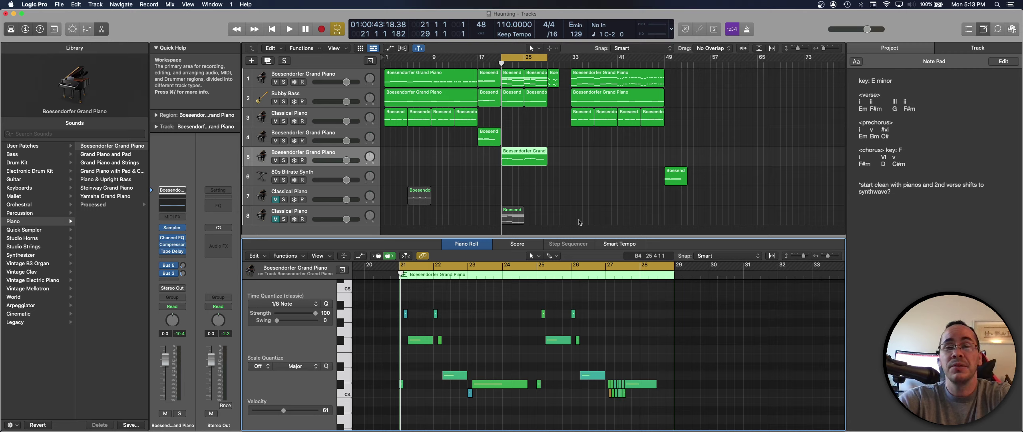
Stretch the cycle range back to bar 1 and play the arrangement from the beginning
left_click(564, 184)
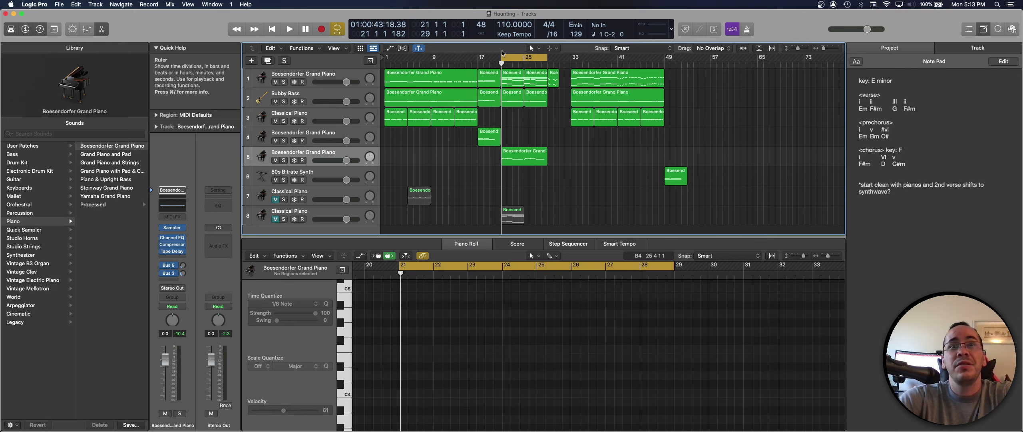
left_click_drag(503, 58, 385, 57)
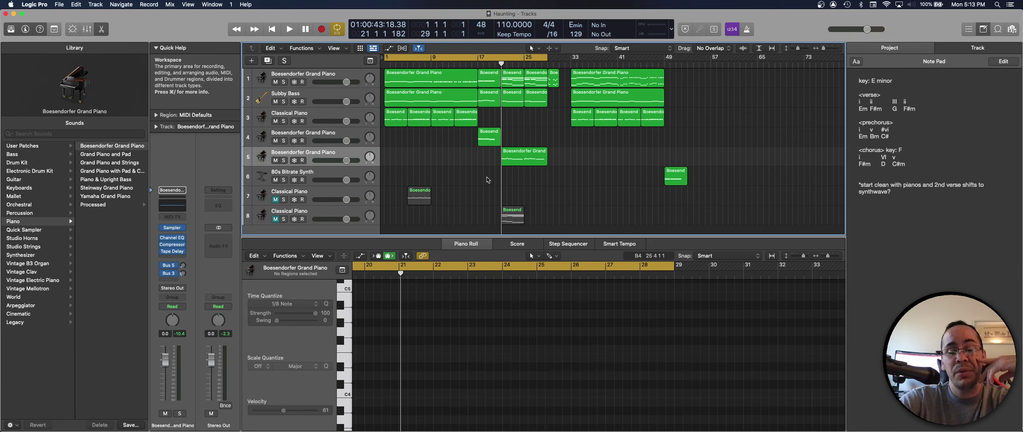
key("space")
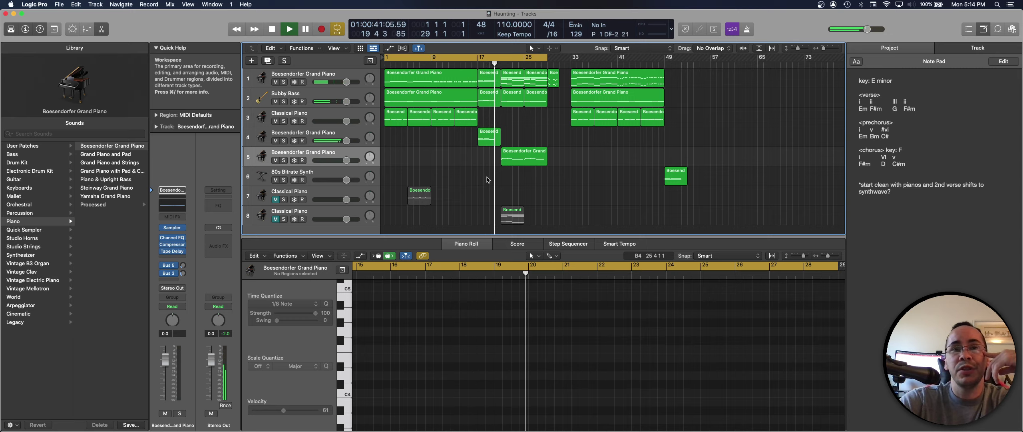
key("space")
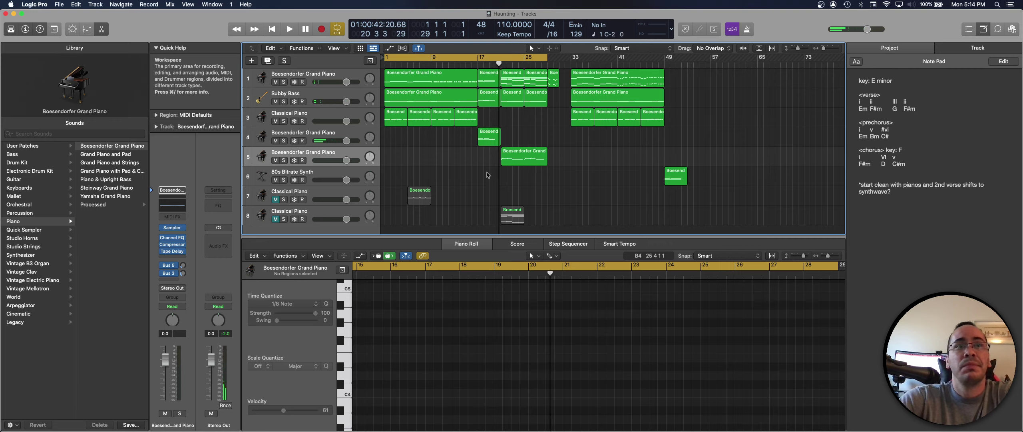
Select the piano region at bar 17, check its track's Arpeggiator settings, and briefly play the region
left_click(488, 138)
left_click(316, 137)
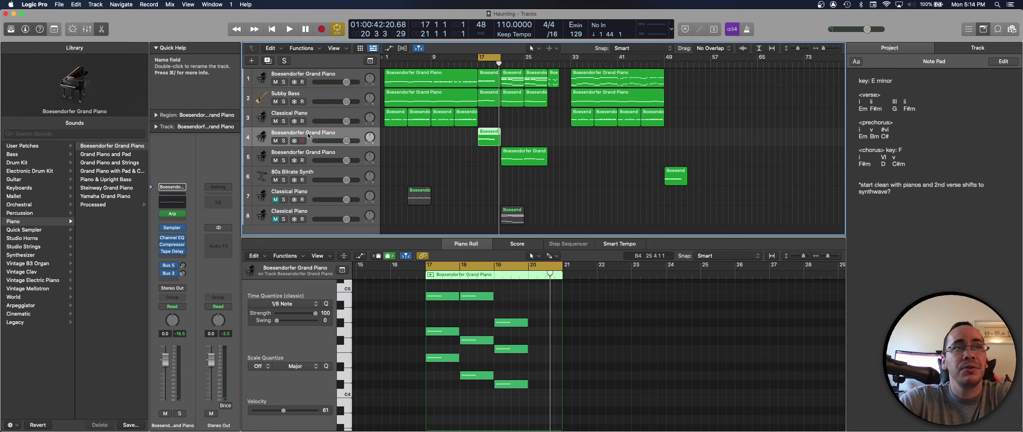
left_click(176, 213)
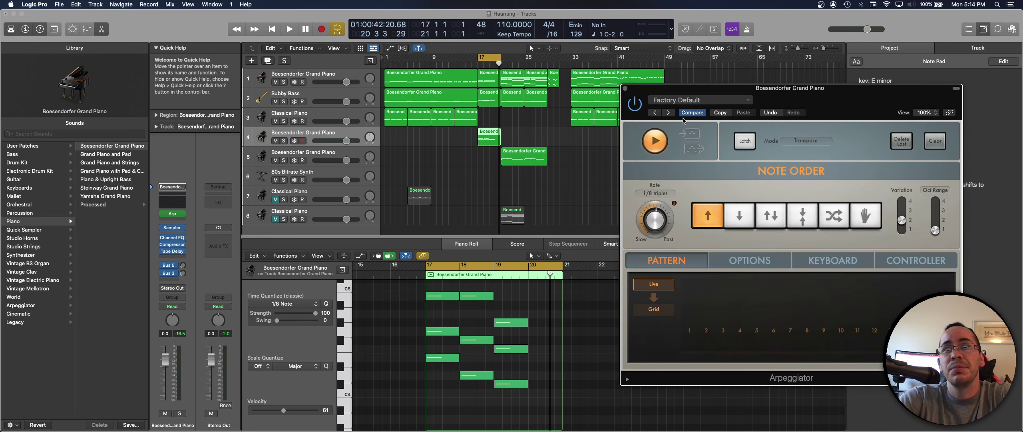
left_click(625, 88)
key("space")
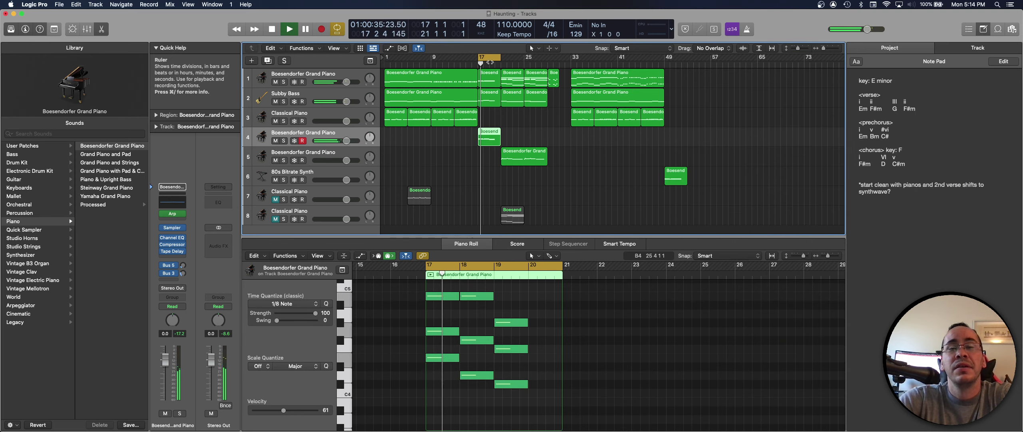
key("space")
Set the cycle range from bar 13 to bar 29 and play that section
left_click_drag(479, 57, 456, 59)
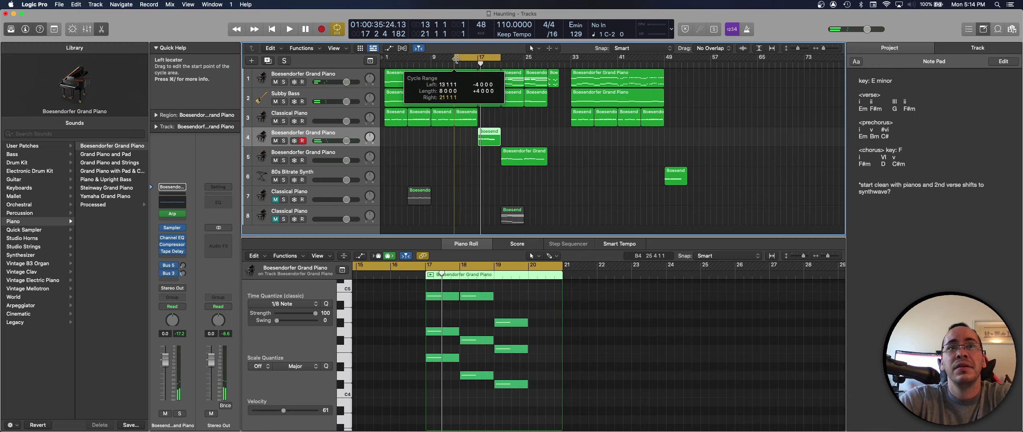
key("space")
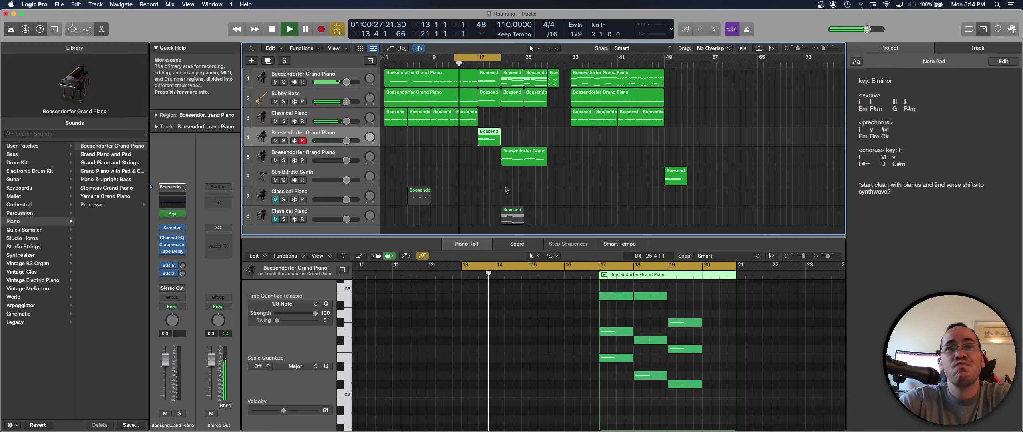
left_click_drag(504, 58, 548, 59)
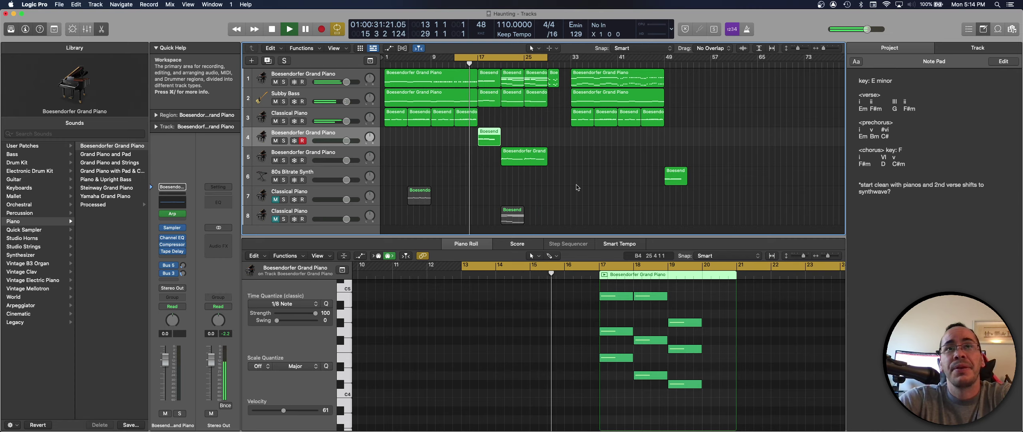
left_click(577, 187)
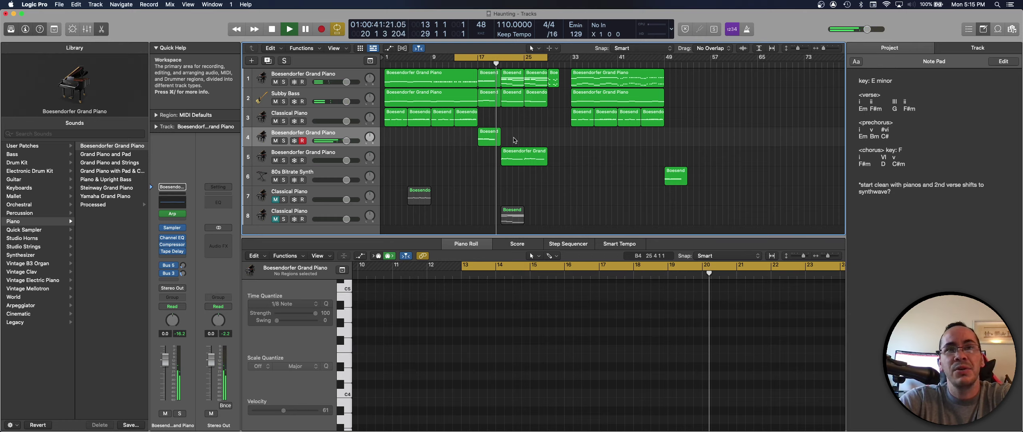
Check the Arpeggiator's rate on the bar 17 piano track again and replay the section from bar 13
left_click(173, 214)
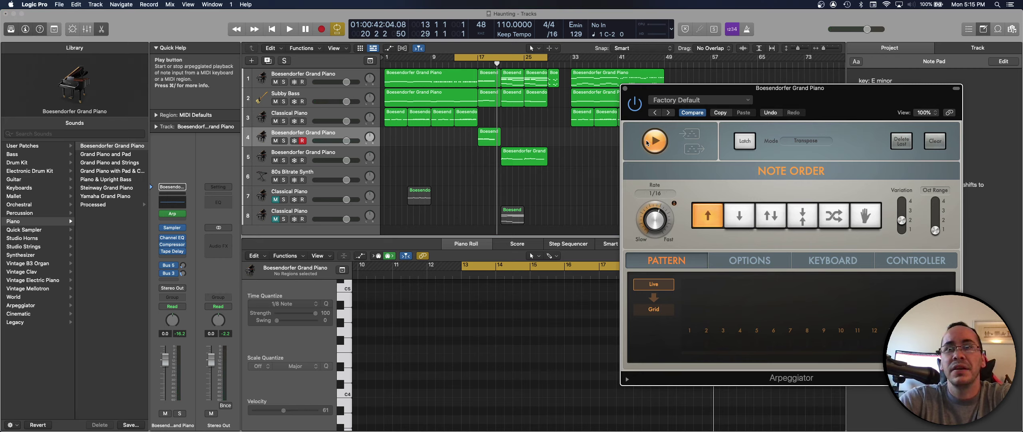
left_click(625, 88)
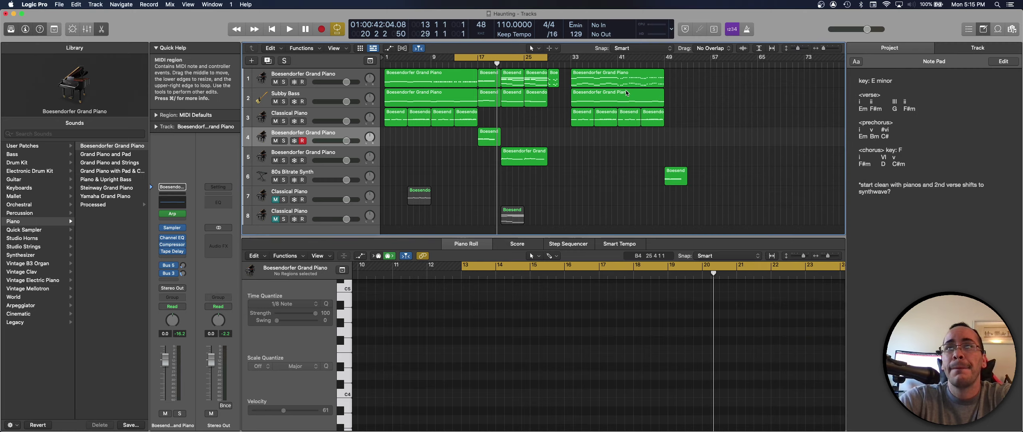
key("space")
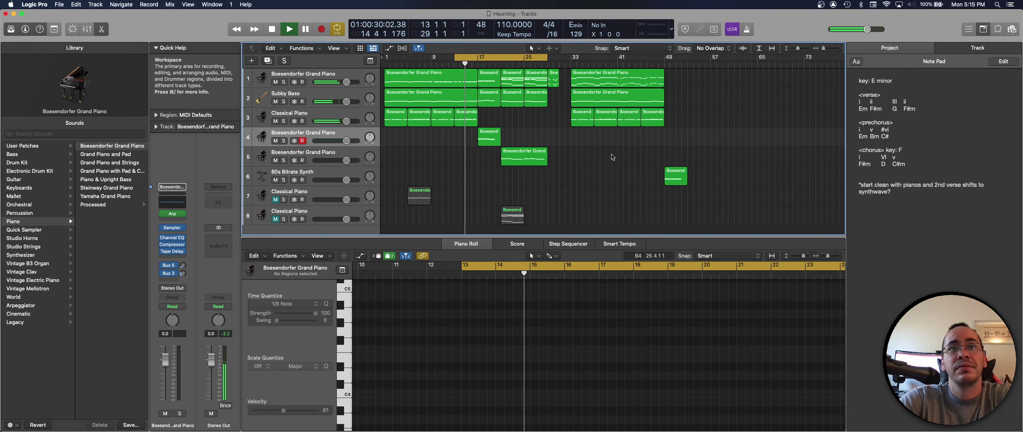
key("space")
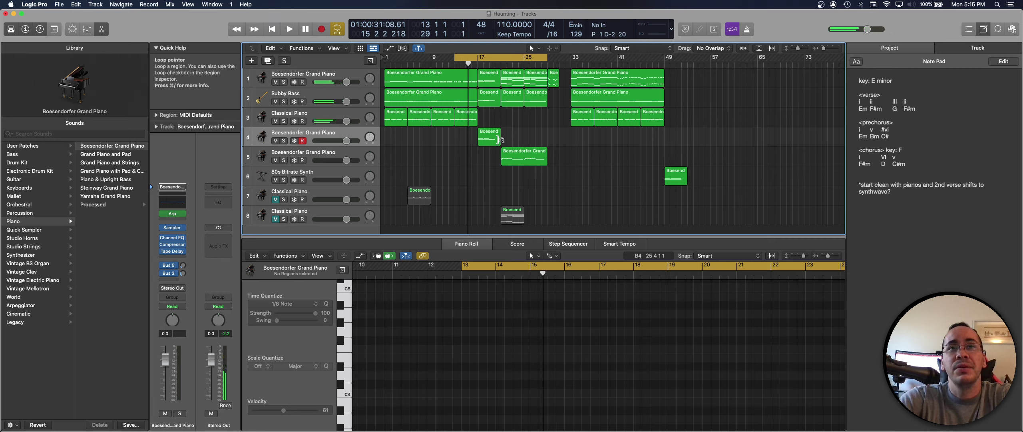
Shorten all the chord notes in the bar 17 piano region to two beats each and play the region
left_click(491, 143)
left_click_drag(674, 401, 626, 296)
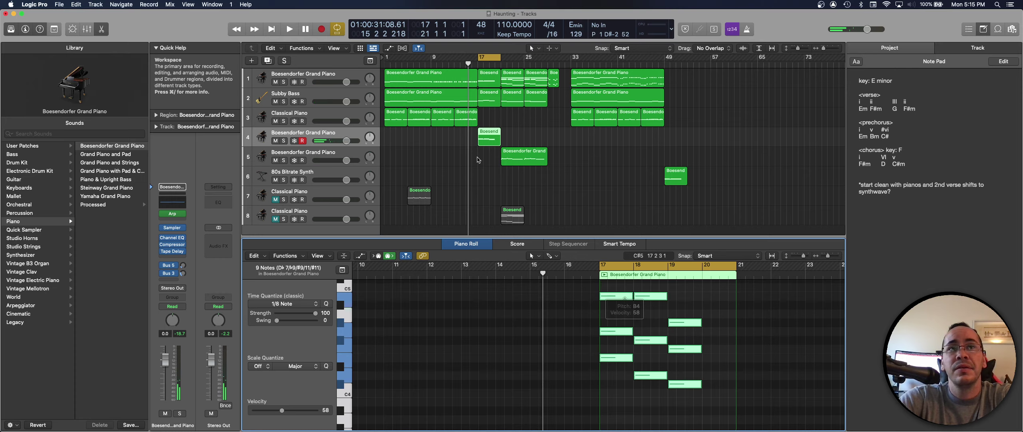
key("Tab")
key("Left")
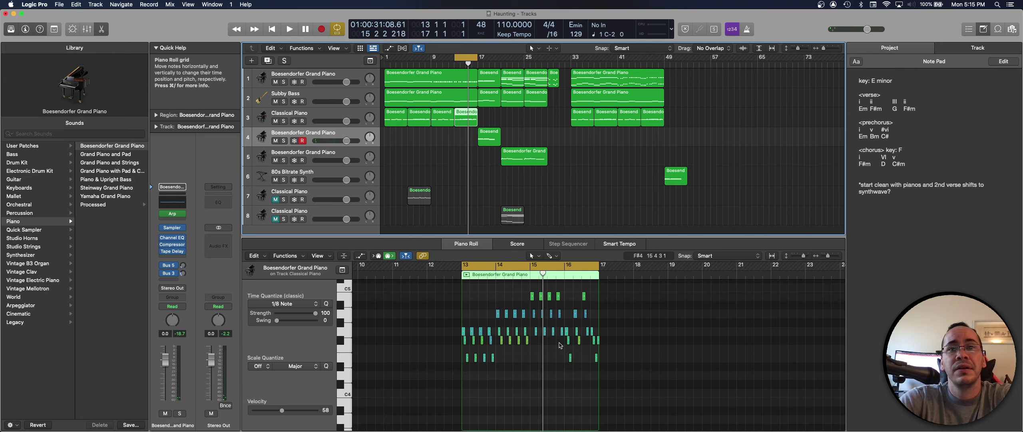
key("super+Right")
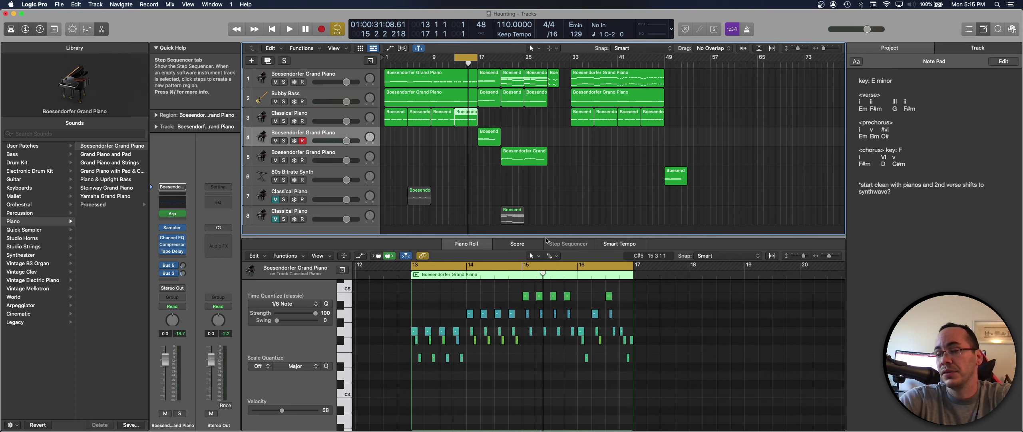
key("Right")
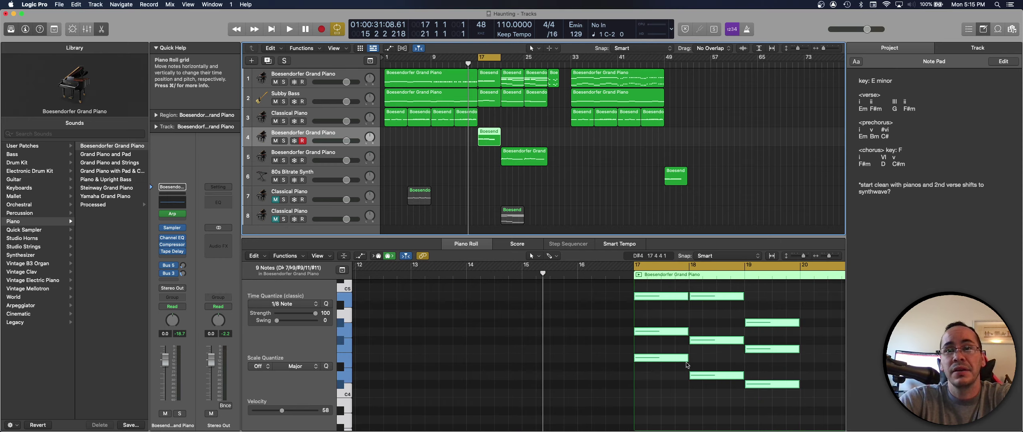
left_click_drag(688, 358, 659, 359)
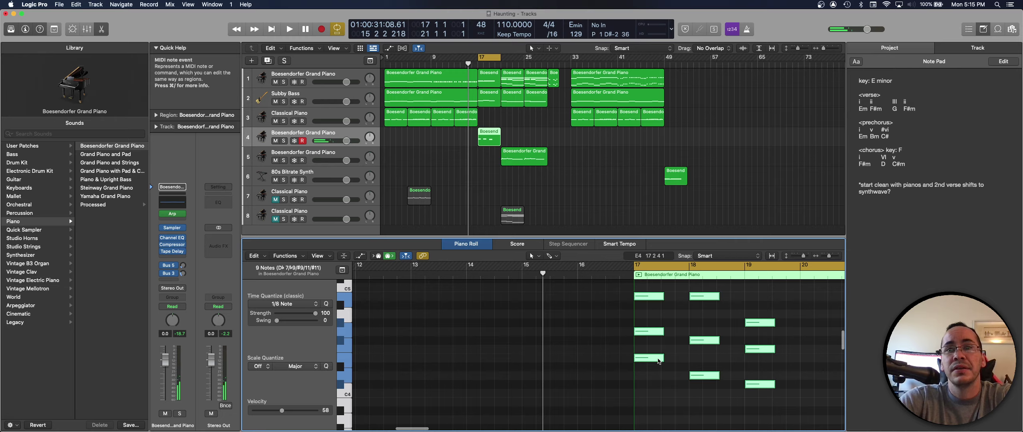
left_click_drag(663, 358, 661, 358)
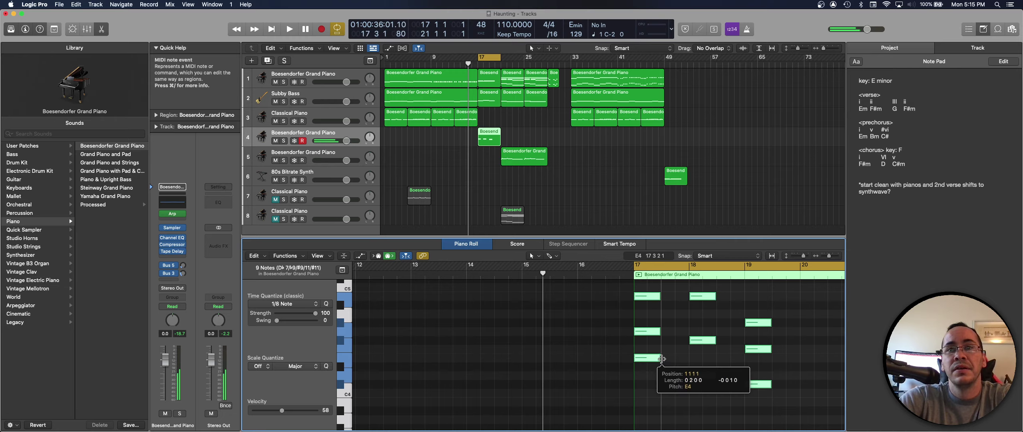
key("space")
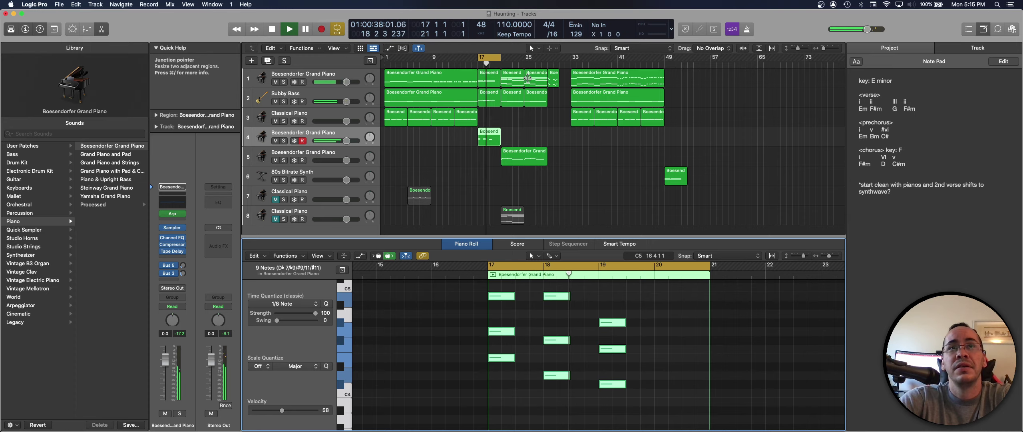
key("space")
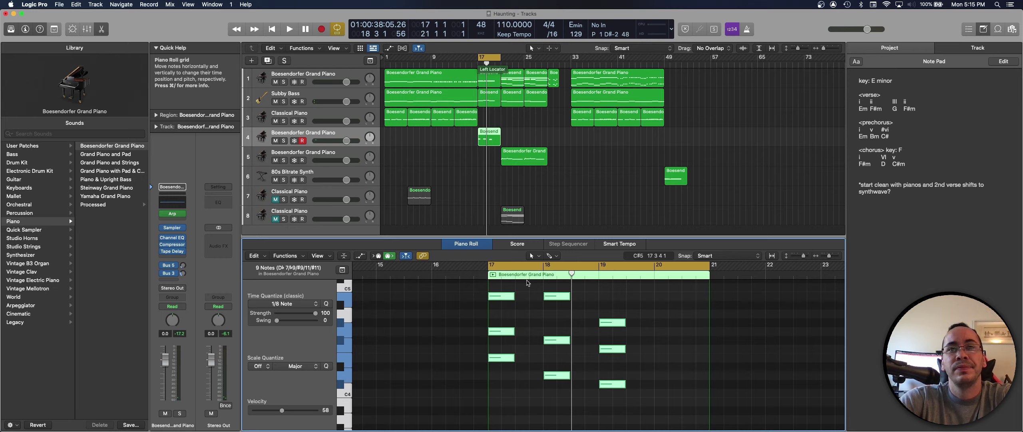
Lengthen all the chord notes in the bar 17 piano region to three beats each and play them with the cycle starting at bar 13
left_click_drag(514, 296, 527, 300)
key("space")
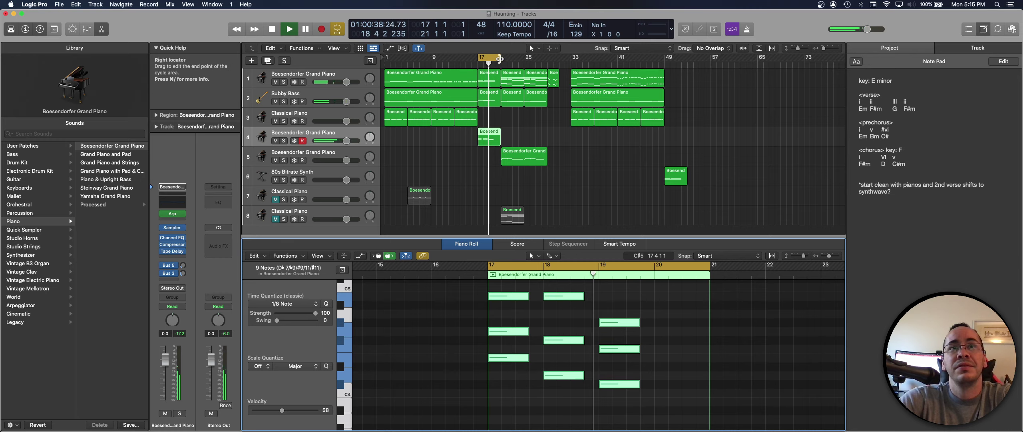
left_click_drag(499, 58, 455, 60)
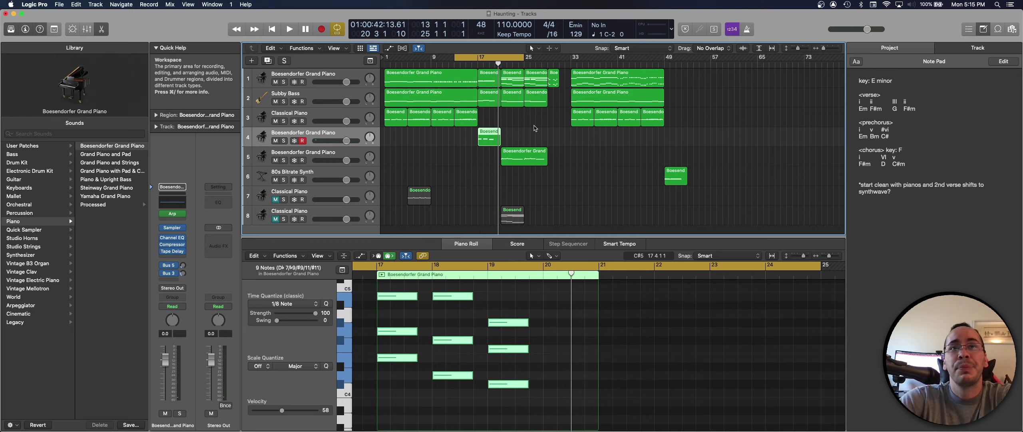
key("space")
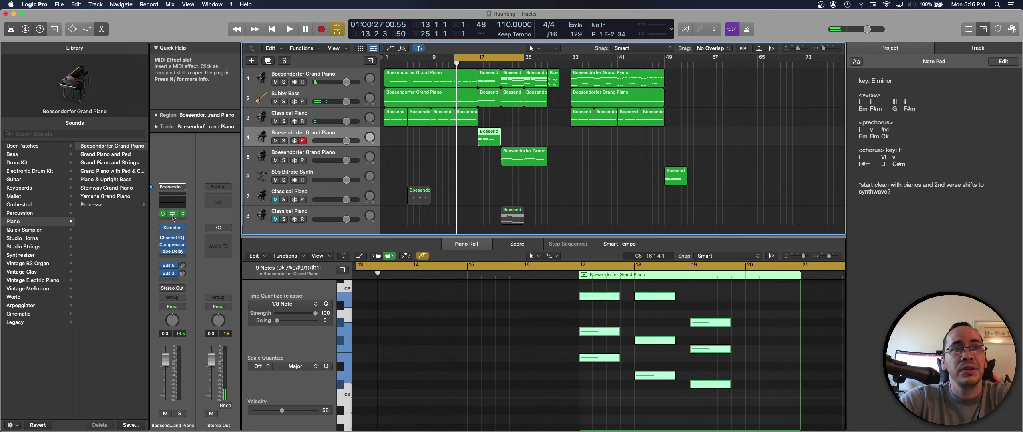
Check the Arpeggiator's rate on the bar 17 piano track and lengthen all the region's chord notes to four beats each
left_click(173, 215)
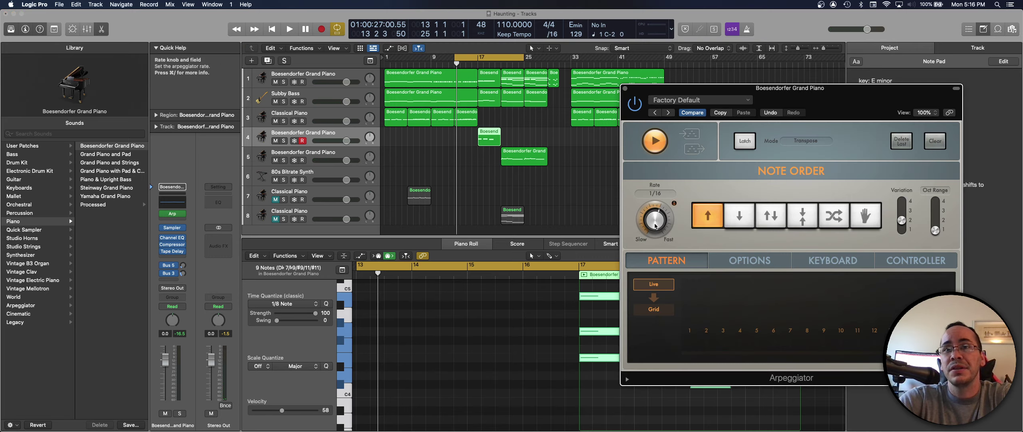
key("super+w")
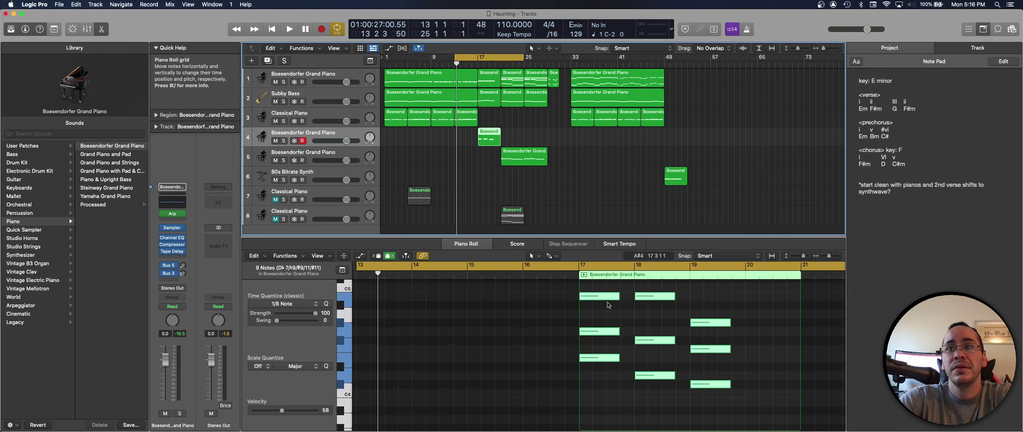
left_click_drag(616, 297, 631, 298)
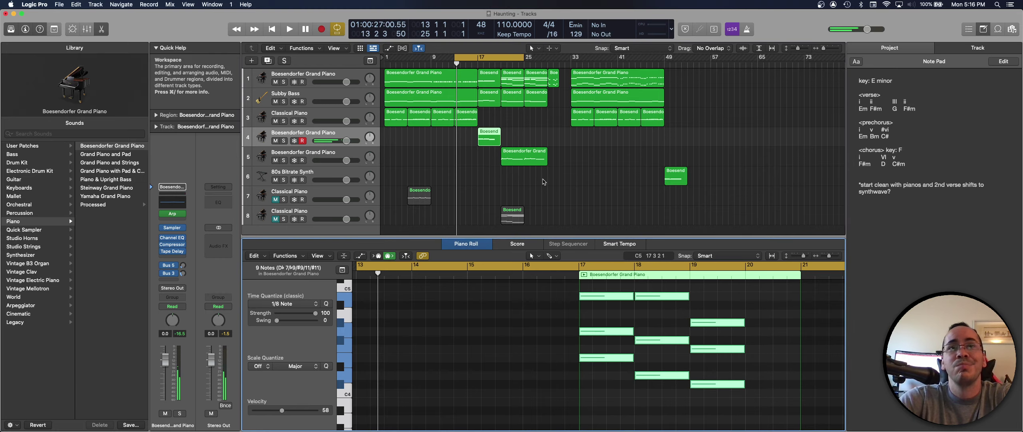
left_click(580, 191)
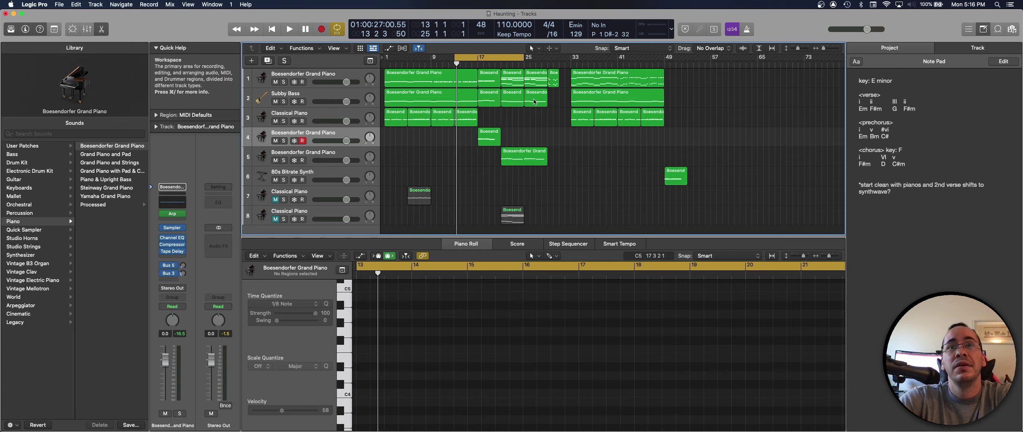
Extend the cycle range to bar 29 and, while playing the section, trim the start of the fifth track's piano region to bar 25
left_click_drag(524, 57, 548, 57)
key("space")
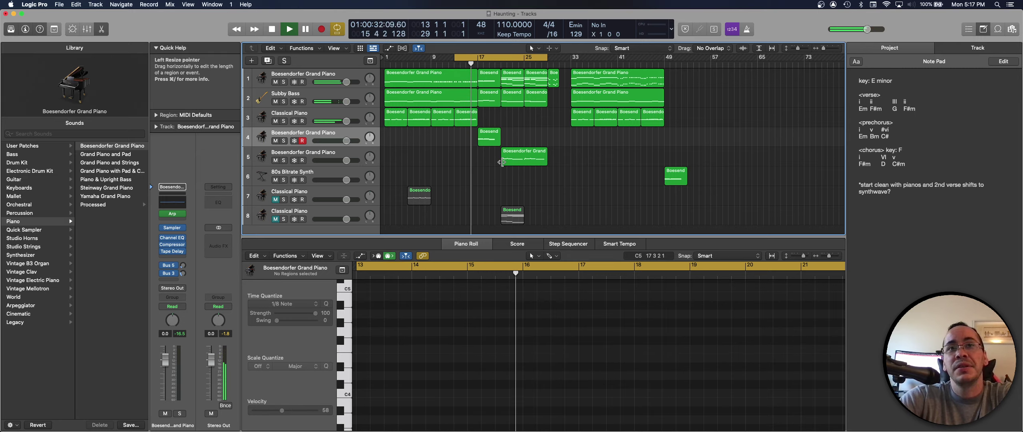
left_click_drag(502, 162, 526, 163)
left_click_drag(520, 57, 456, 57)
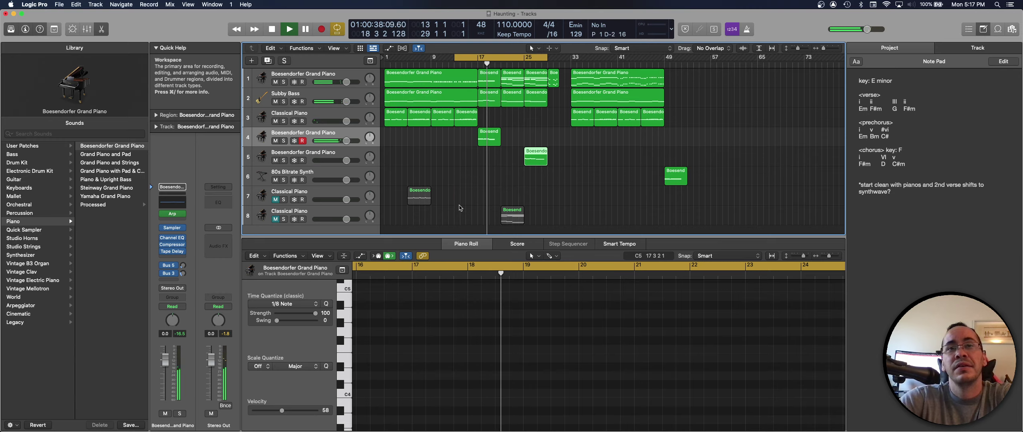
left_click(460, 208)
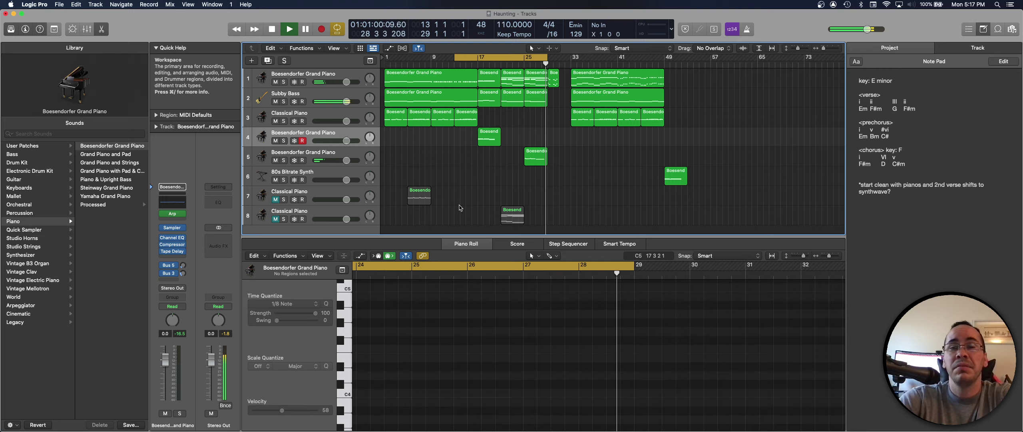
key("space")
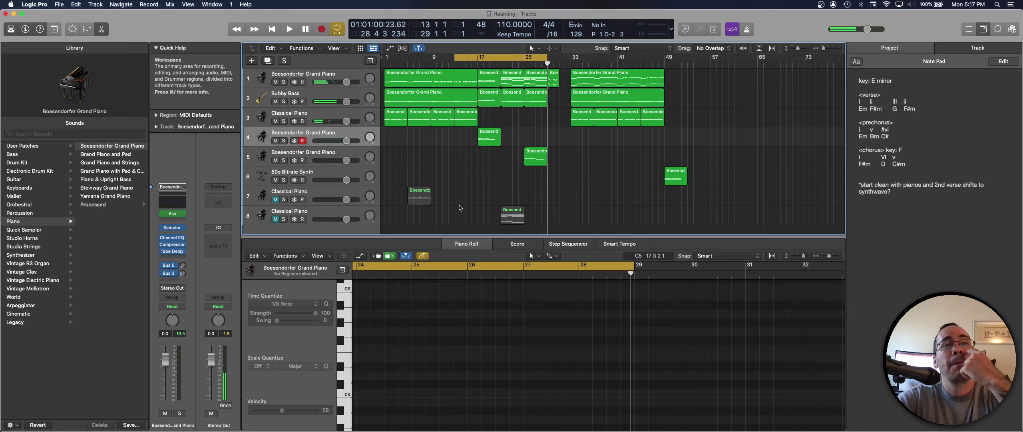